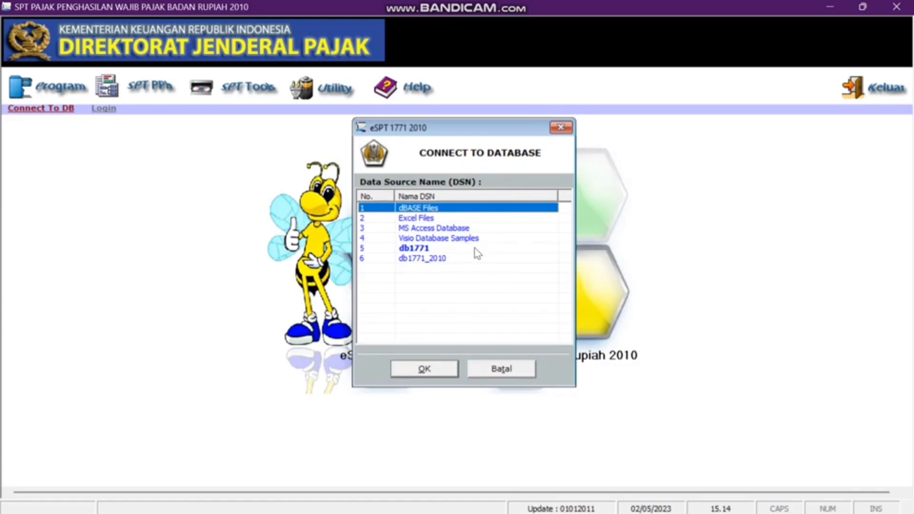
- Start e-SPT PPh Badan Rupiah 2010 so its Connect To Database list of data sources appears
mouse_move(472, 513)
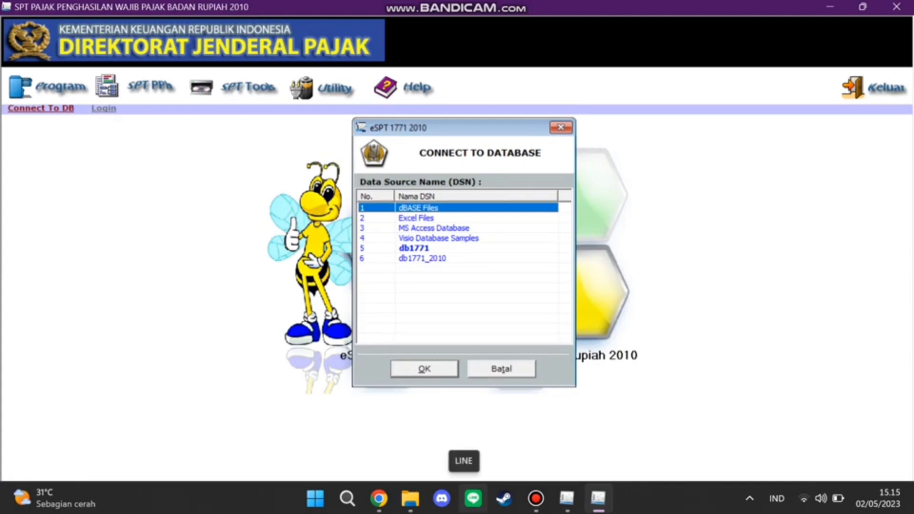
- Browse to C:\Program Files (x86)\DJP\eSPT 1771 and launch eSPT PPh 1771 v1.0
left_click(409, 500)
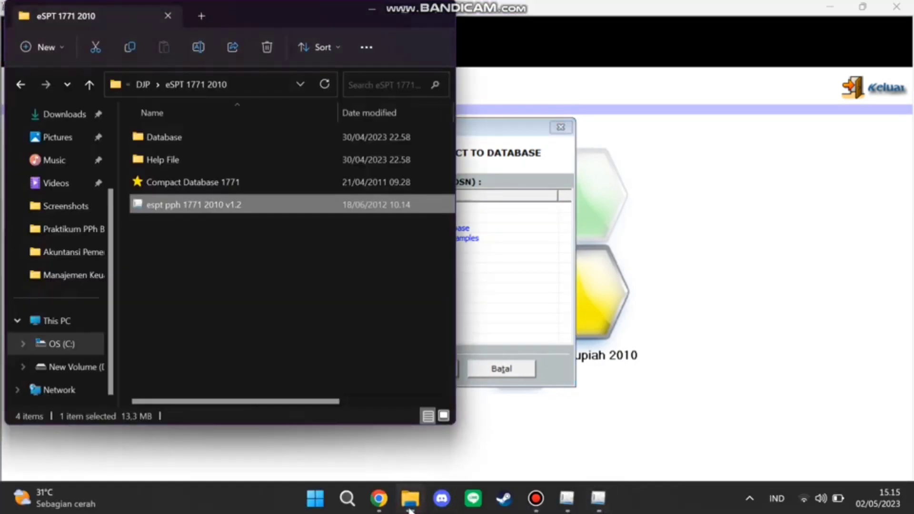
left_click(91, 343)
left_click(91, 342)
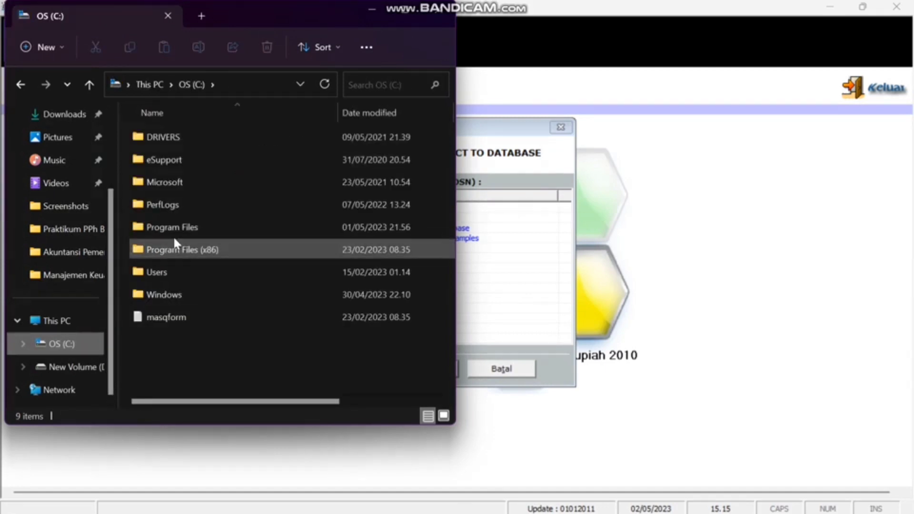
double_click(184, 243)
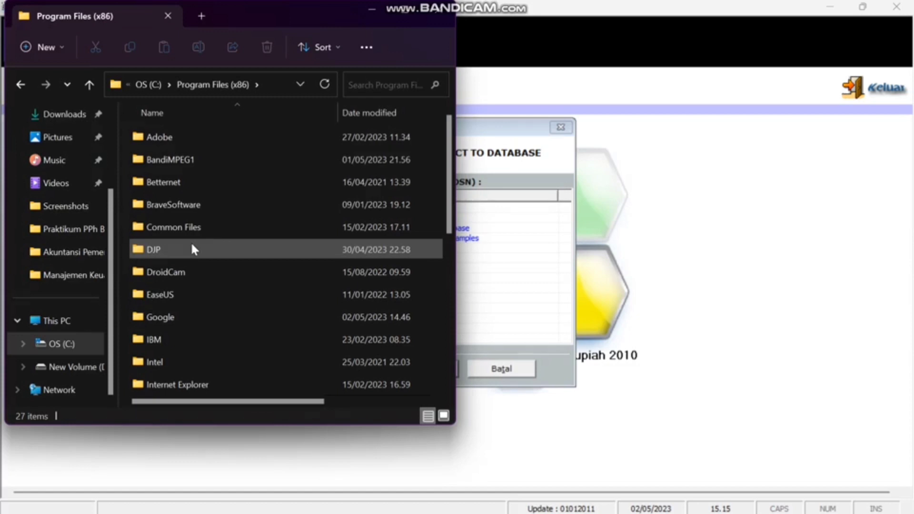
double_click(191, 243)
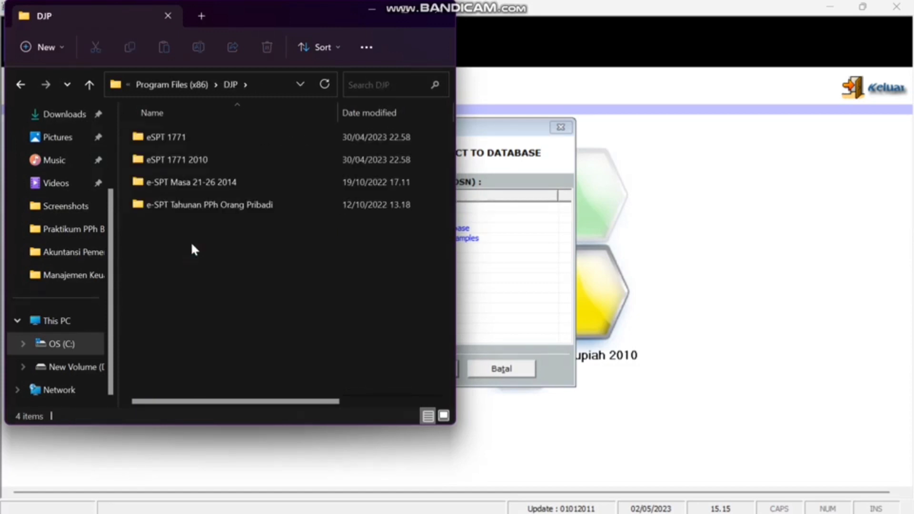
double_click(205, 142)
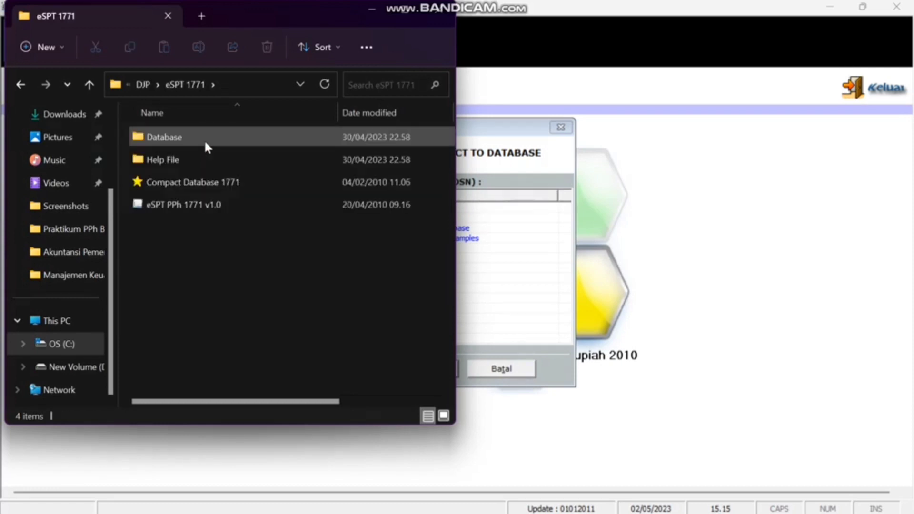
double_click(194, 212)
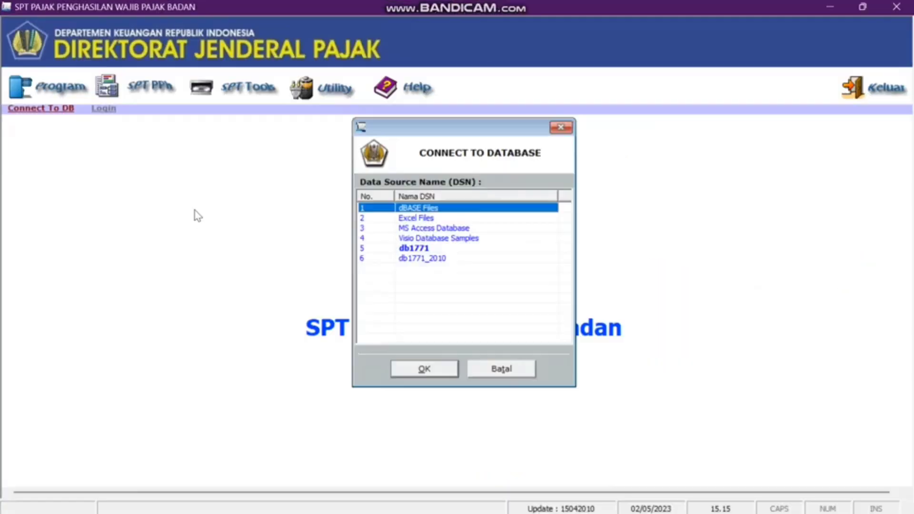
- Connect to the db1771_2010 data source and log in as administrator with the account password
left_click(419, 259)
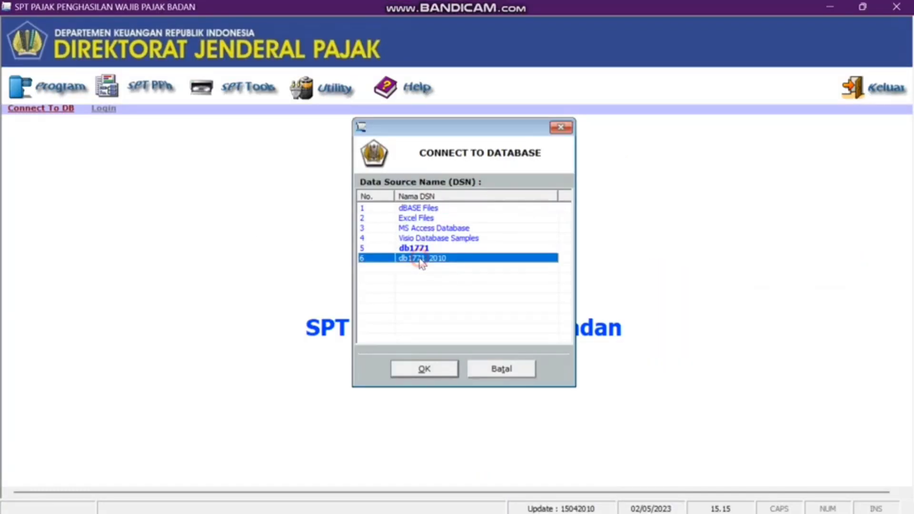
left_click(424, 375)
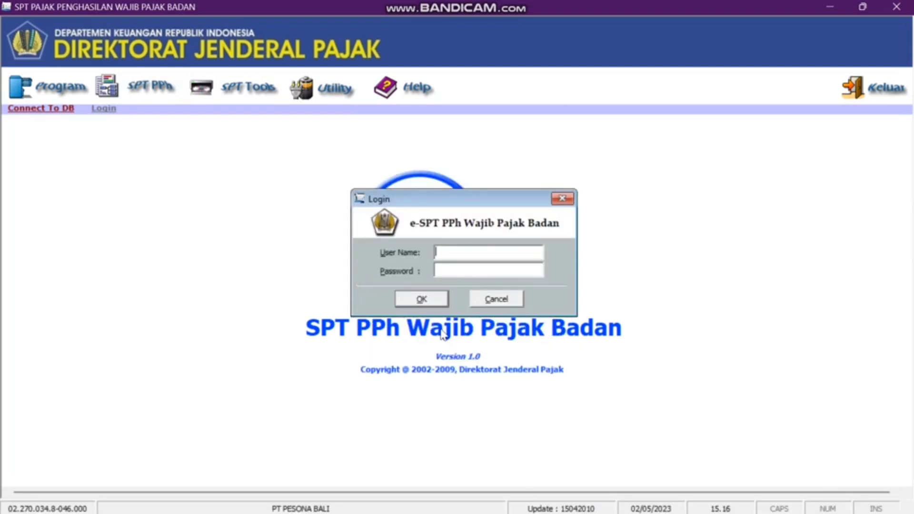
type("administrator")
left_click(495, 268)
type("123")
key("Return")
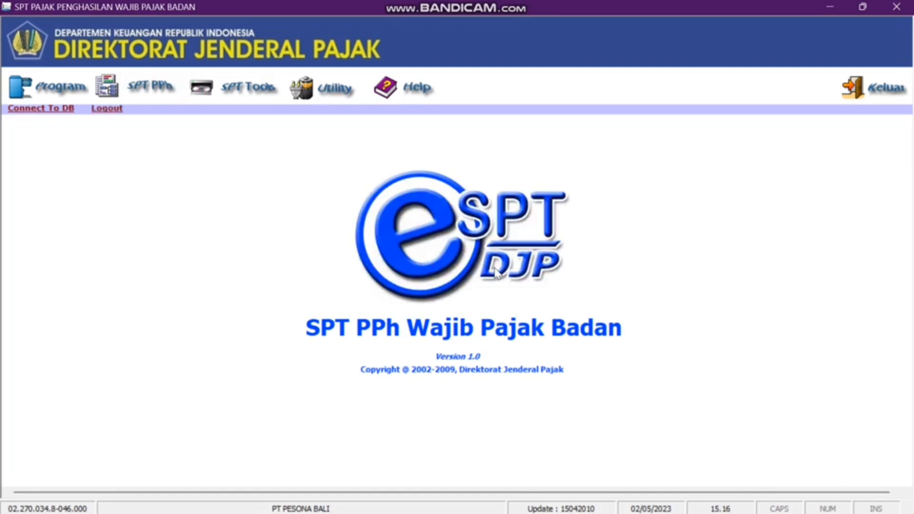
- Create a new SPT for tax year 2021, revision 0, via Buat SPT Baru
left_click(75, 87)
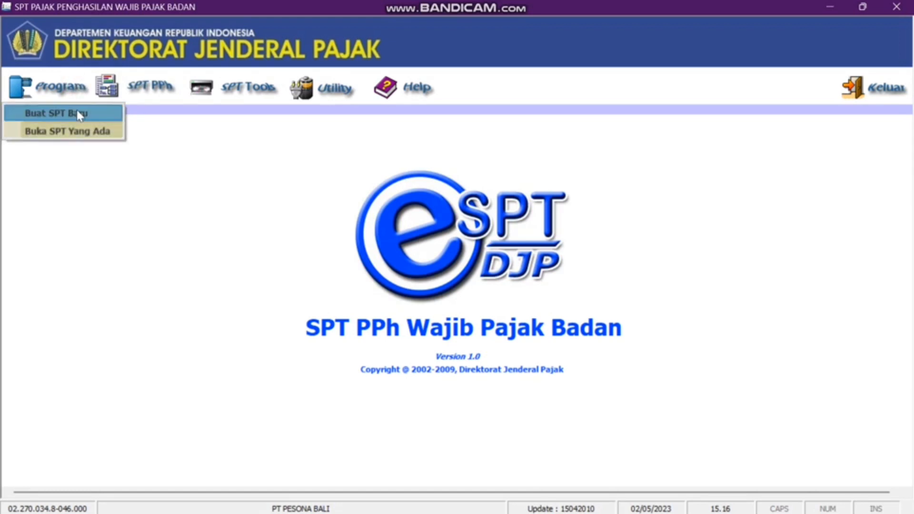
left_click(78, 114)
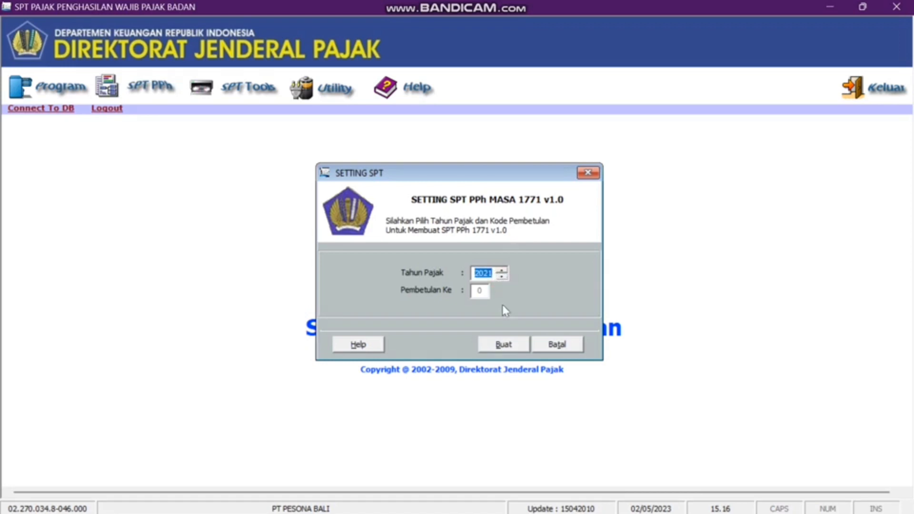
left_click(514, 343)
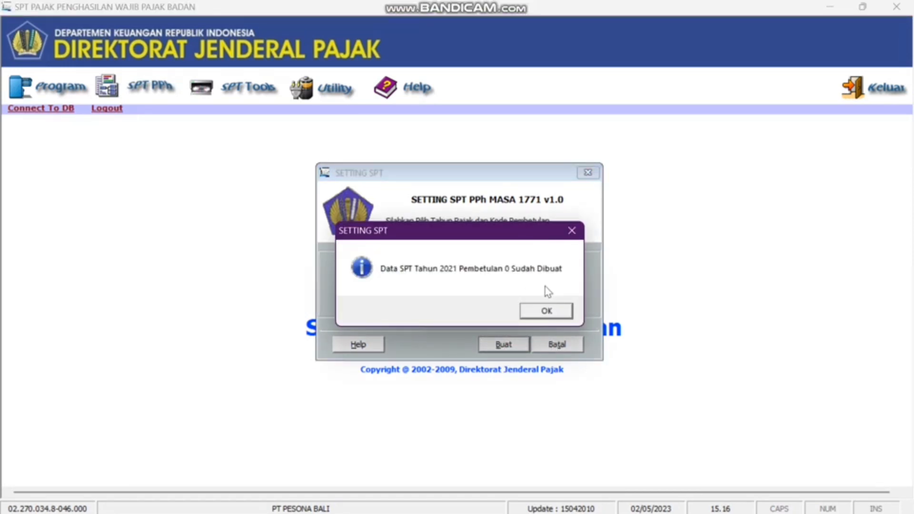
left_click(546, 310)
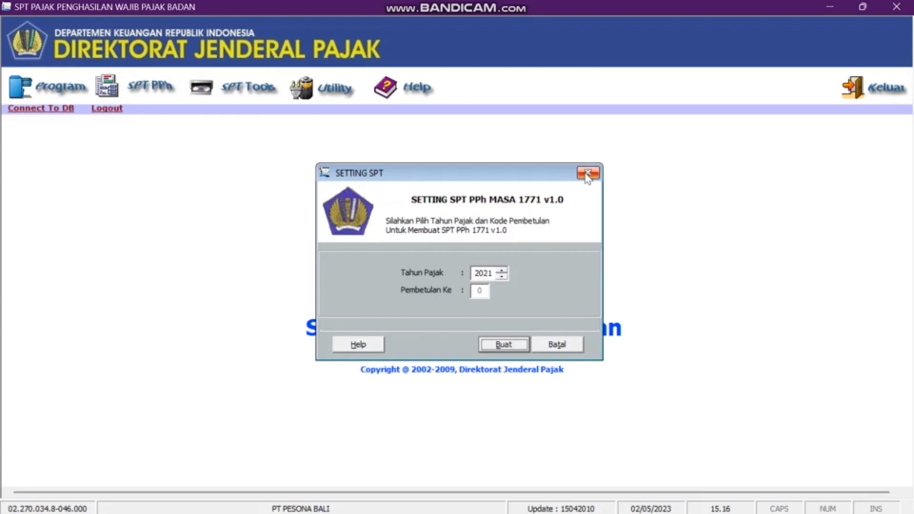
left_click(587, 174)
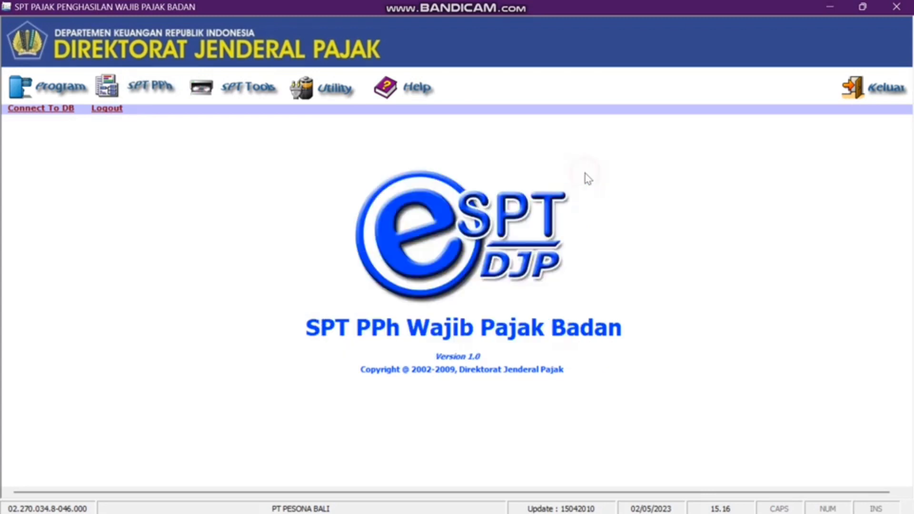
- Review both tabs of the Profil Wajib Pajak, including signatory details, then close it
left_click(338, 99)
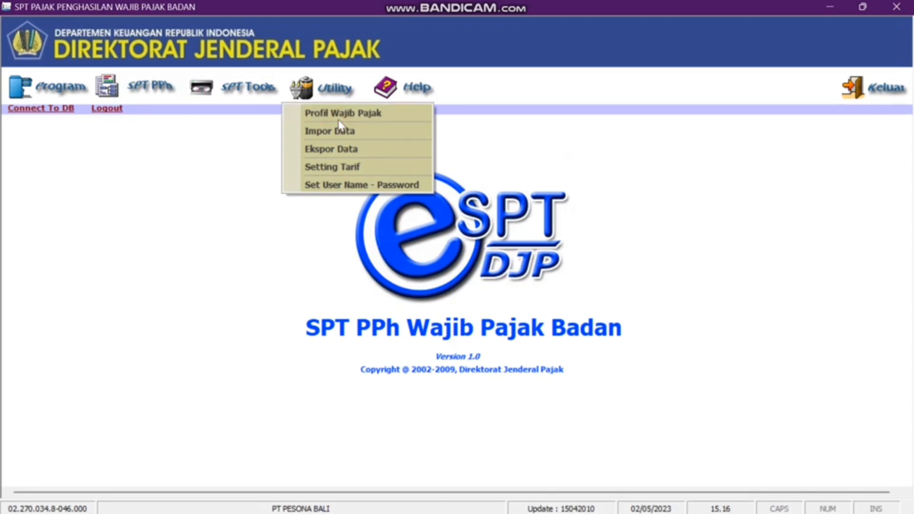
left_click(341, 114)
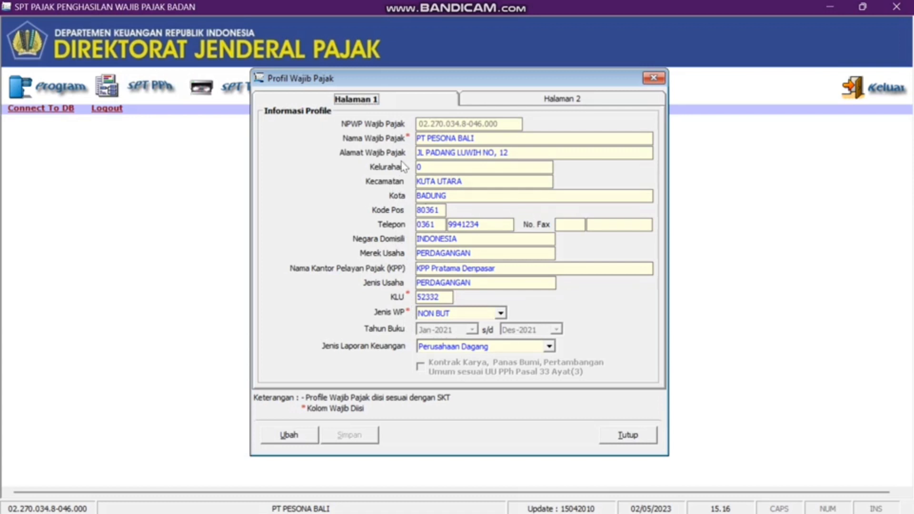
left_click(500, 103)
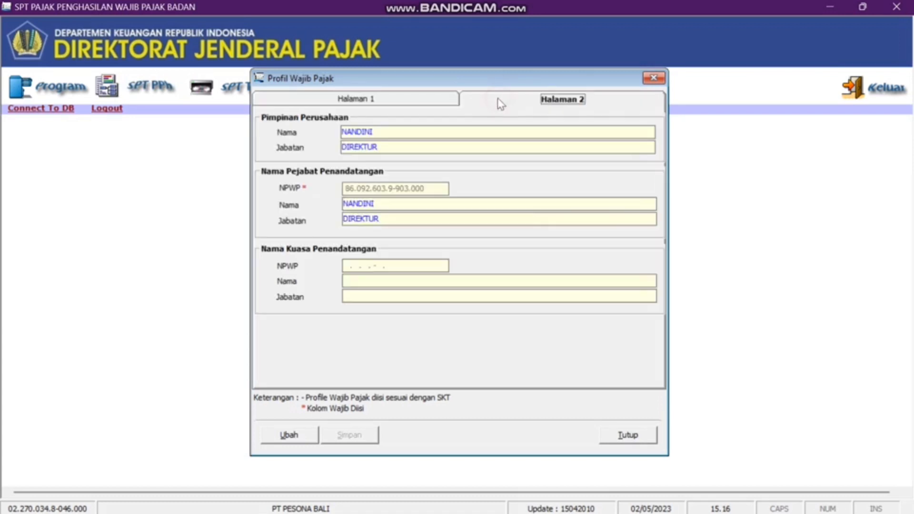
left_click(651, 79)
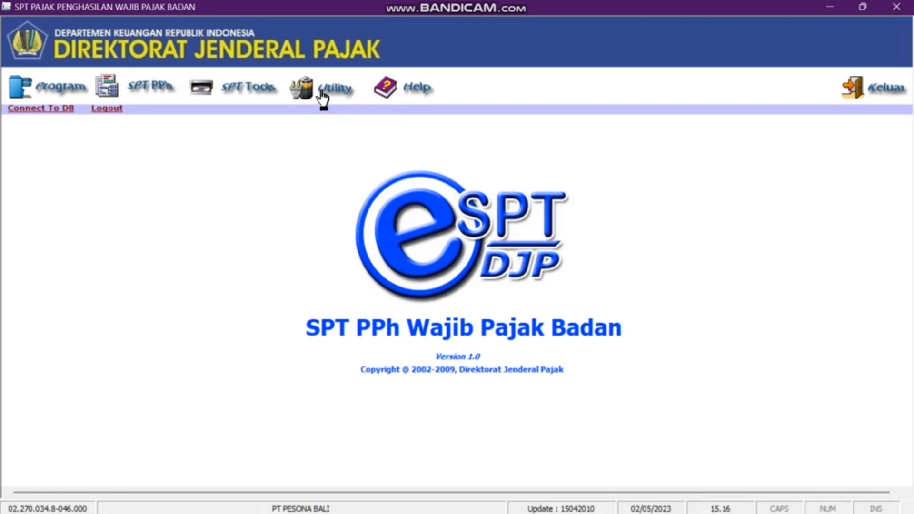
- In Setting Tarif, change Tarif PPh Badan to 22 and save it
left_click(321, 88)
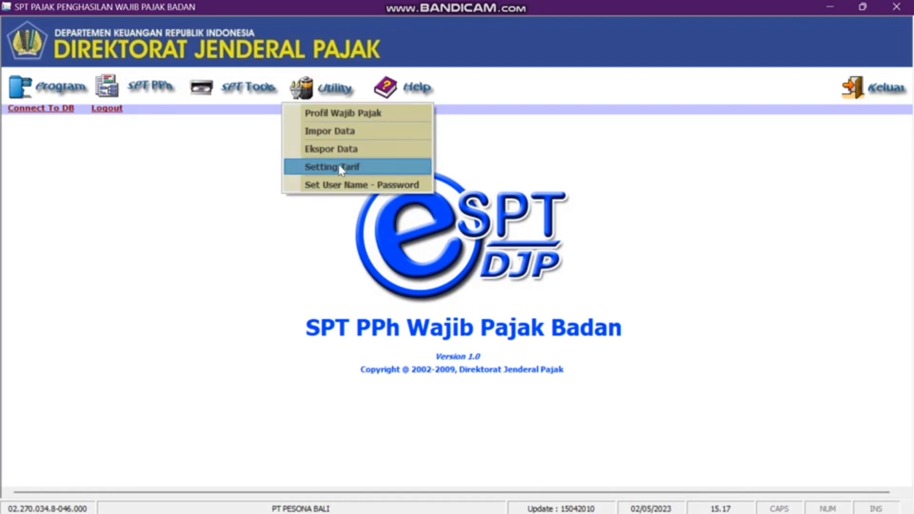
left_click(338, 166)
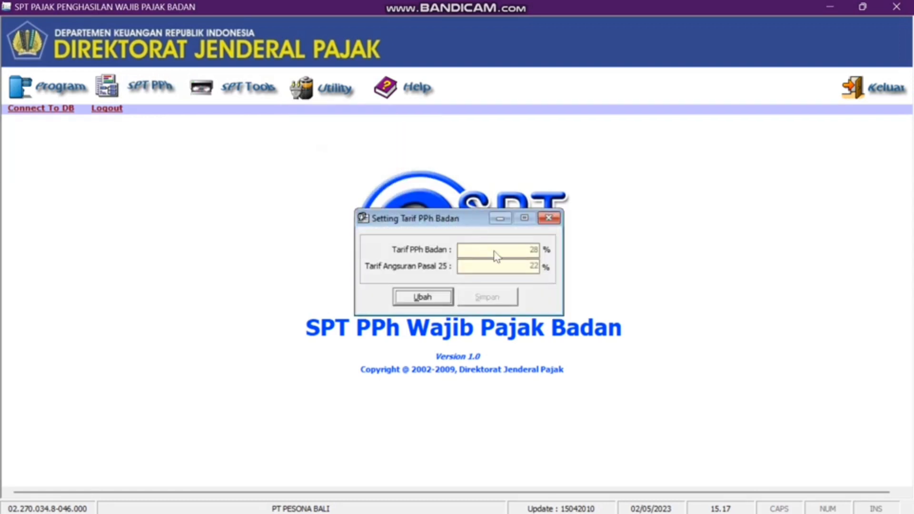
left_click(424, 297)
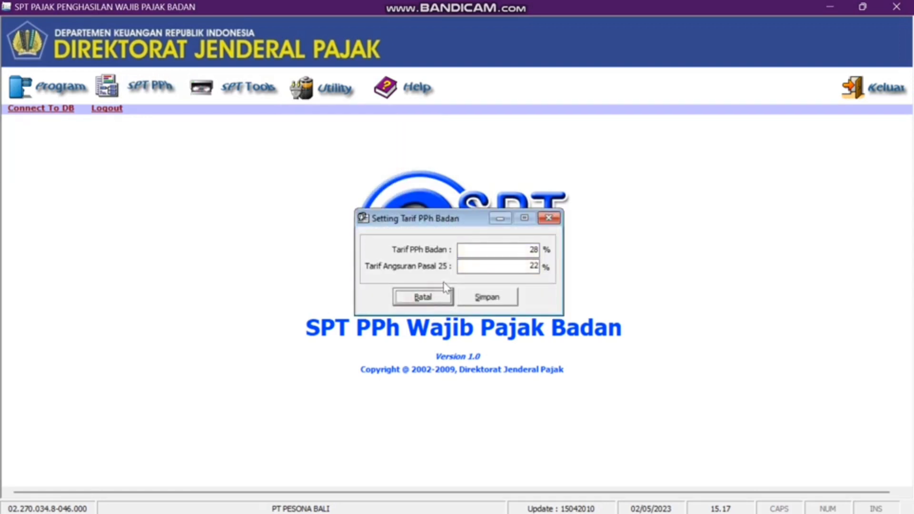
left_click(536, 251)
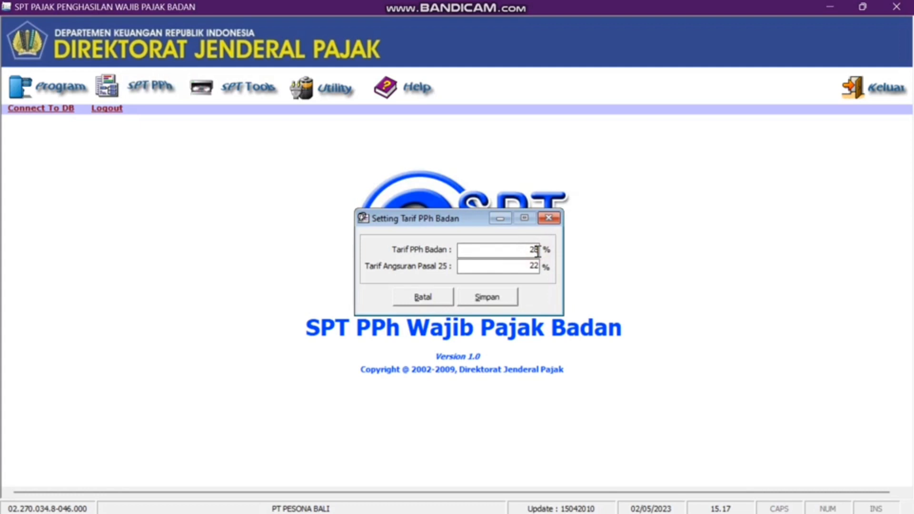
key("BackSpace")
key("BackSpace")
type("22")
left_click(482, 302)
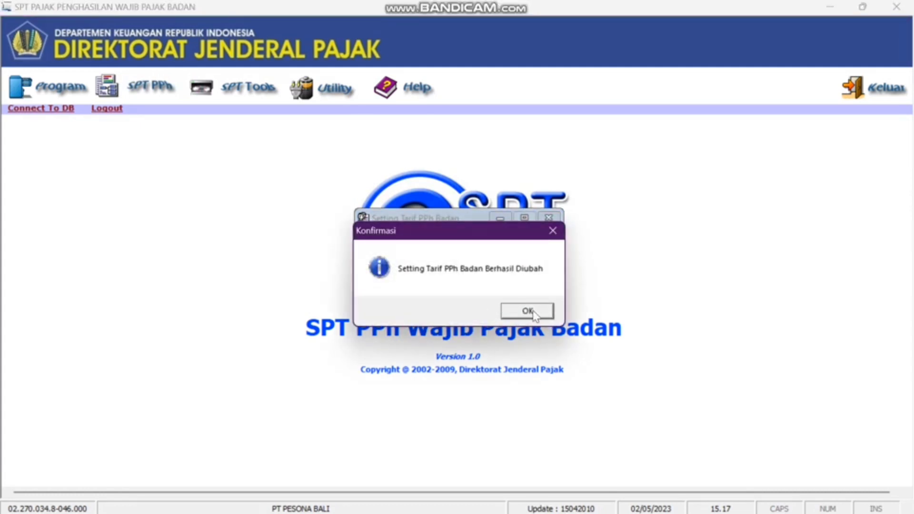
left_click(531, 311)
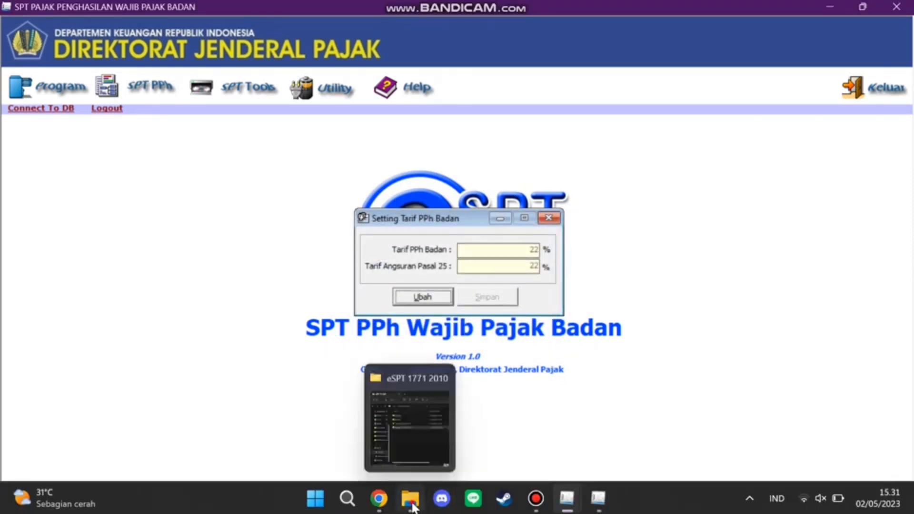
- Reconnect the 2010 program to db1771_2010, log in as administrator, and show the Program menu
left_click(384, 469)
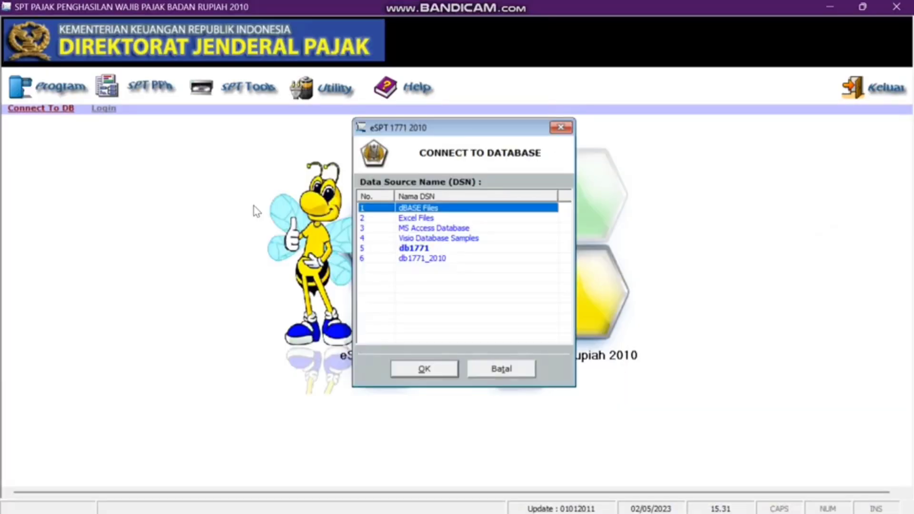
left_click(421, 260)
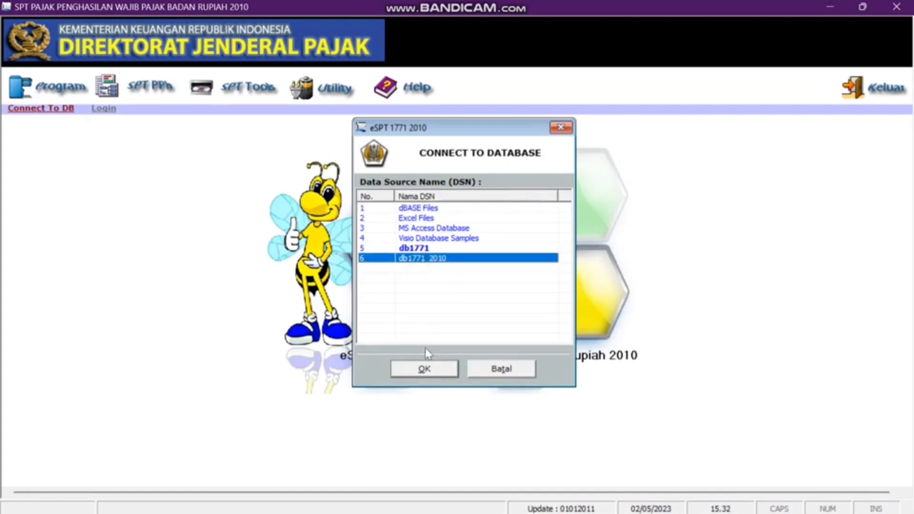
left_click(426, 369)
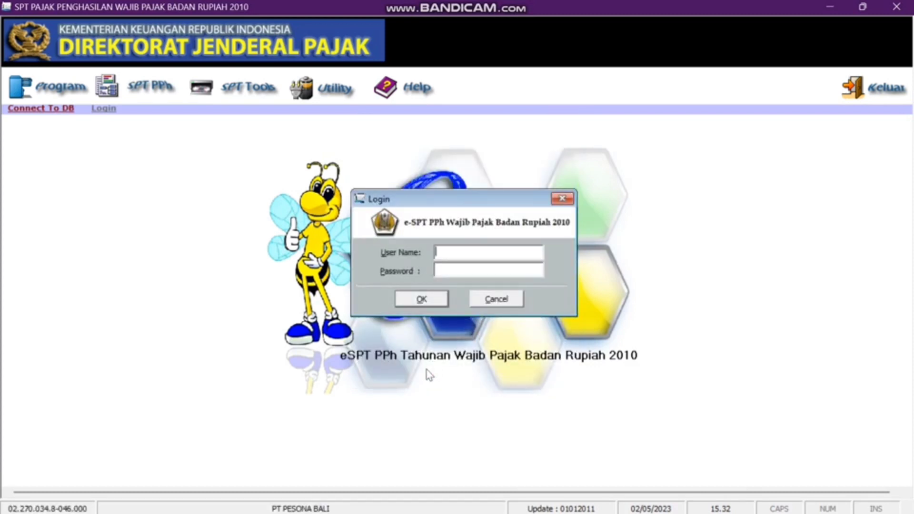
type("administrator")
left_click(473, 270)
type("***")
left_click(421, 300)
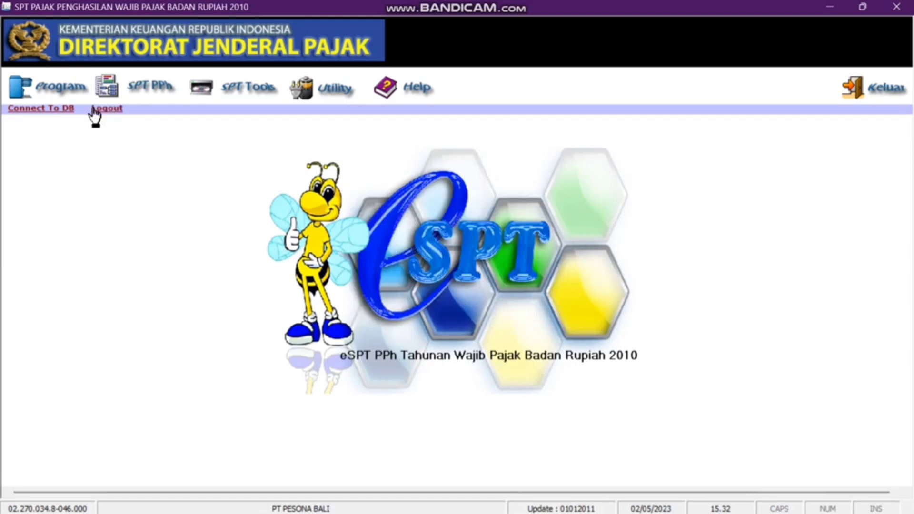
left_click(57, 93)
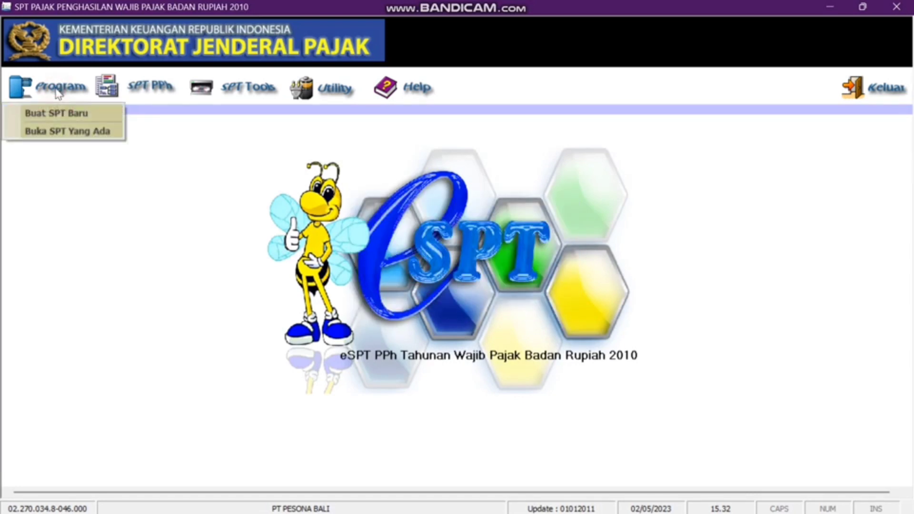
- Open the 2021 SPT, correction 0, through Buka SPT Yang Ada with the re-edit option kept
left_click(64, 131)
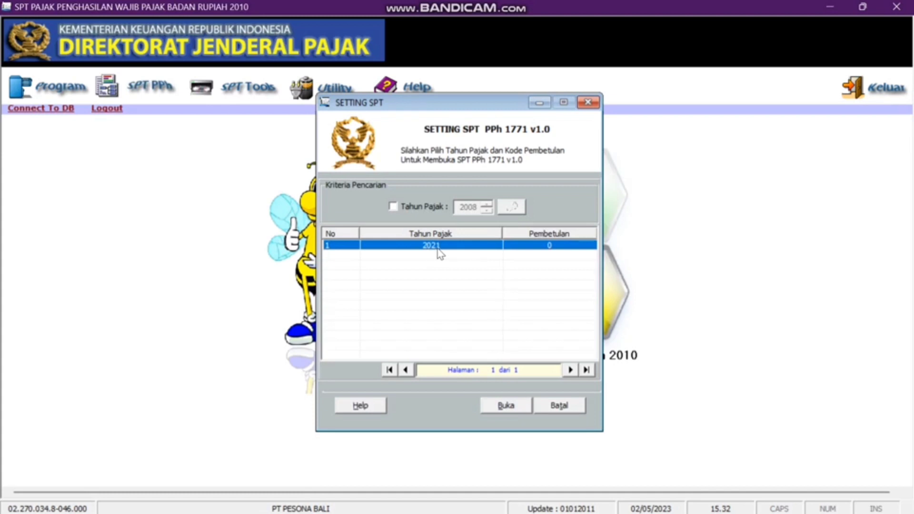
left_click(511, 405)
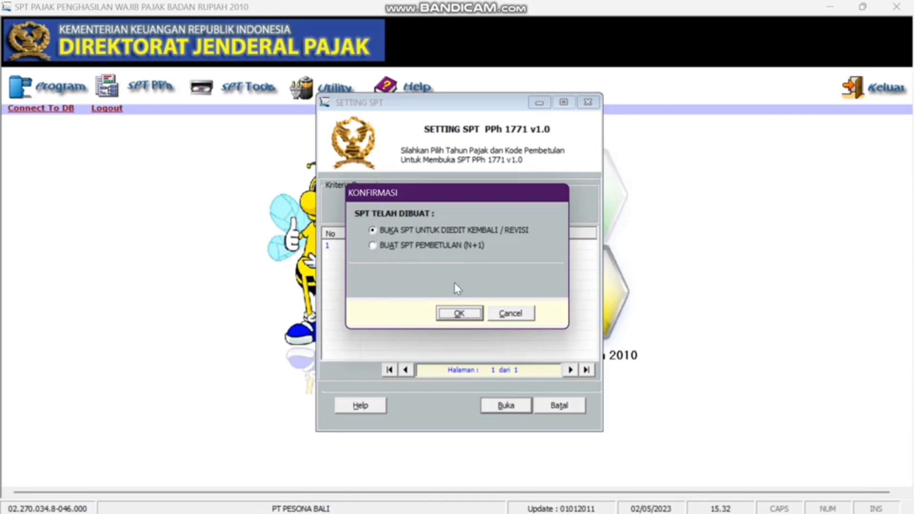
left_click(460, 313)
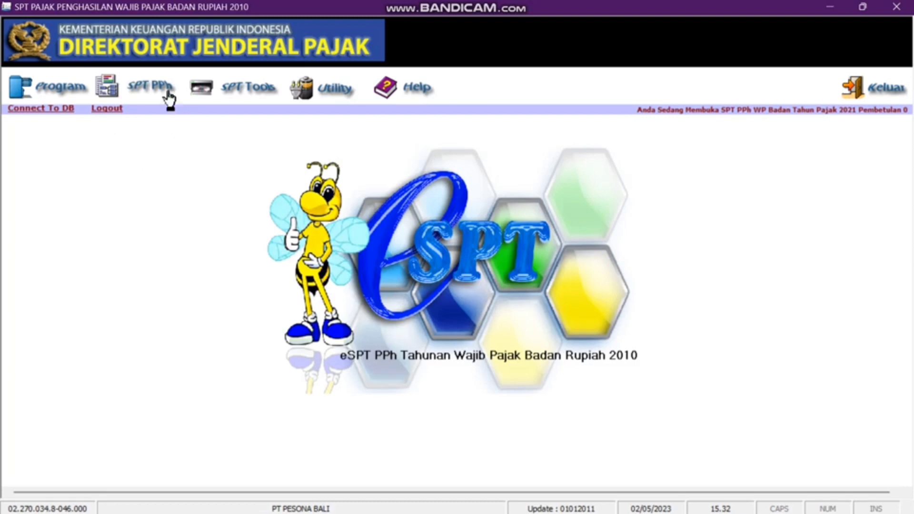
- Open the Transkrip Kutipan Elemen Laporan Keuangan and go to its LABA / RUGI section
left_click(142, 88)
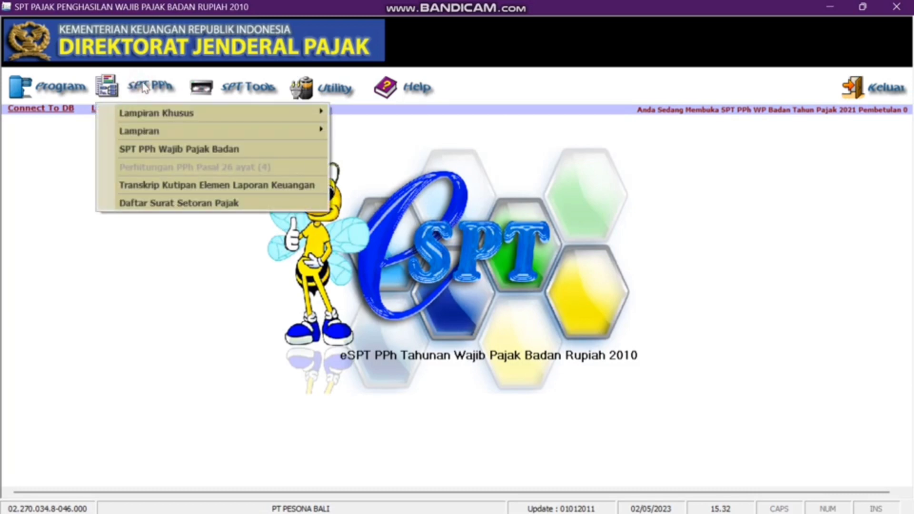
left_click(193, 189)
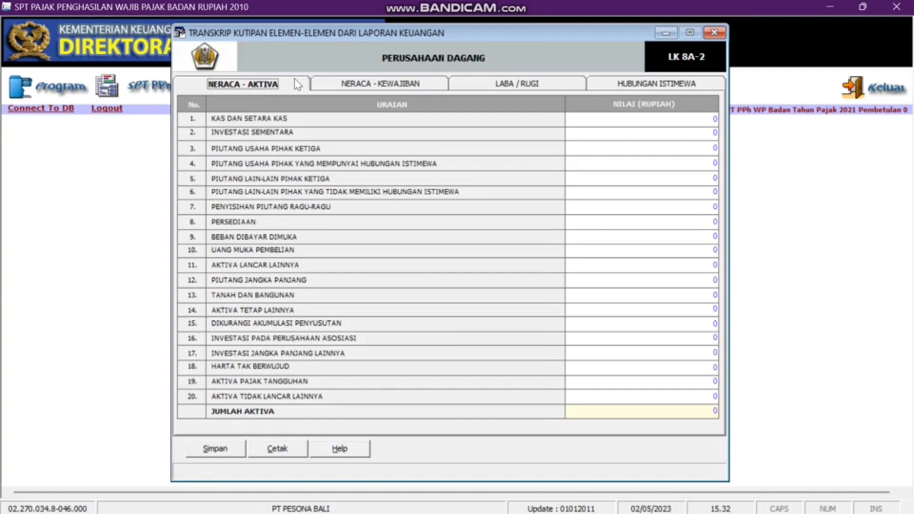
left_click(350, 83)
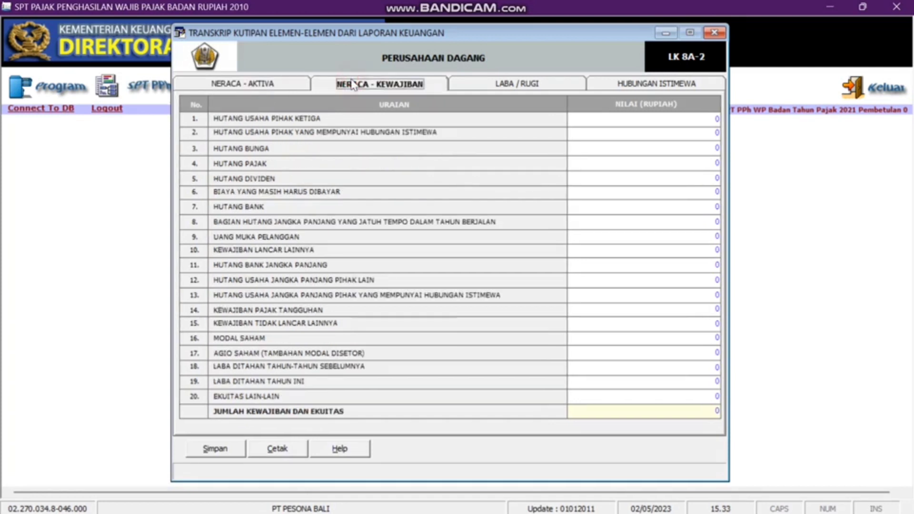
left_click(478, 84)
left_click(624, 86)
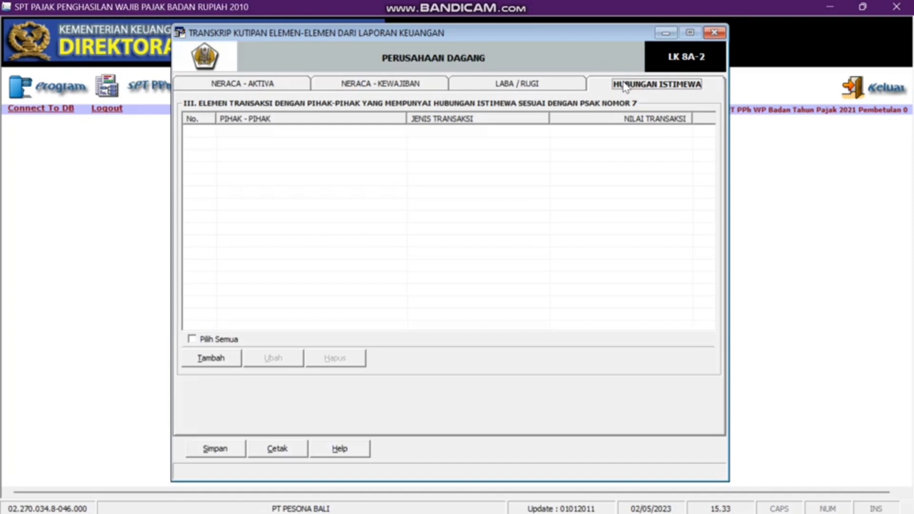
left_click(543, 87)
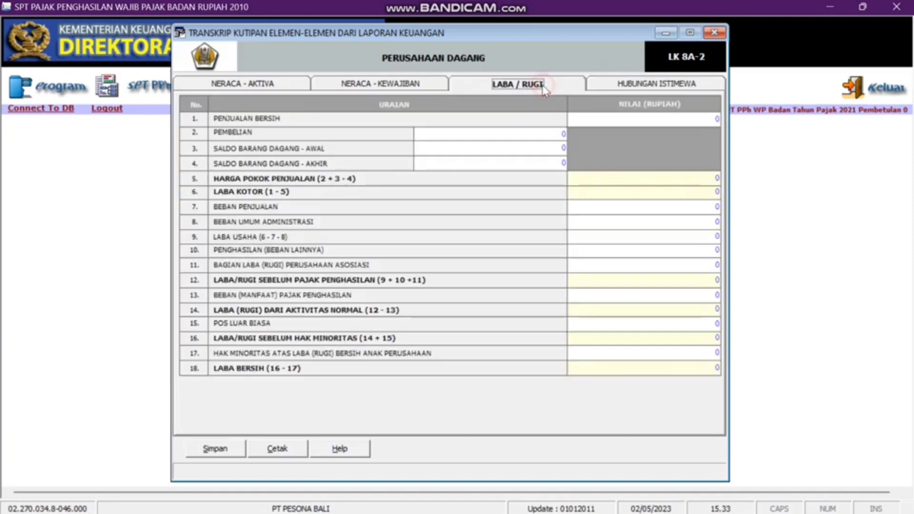
left_click(597, 118)
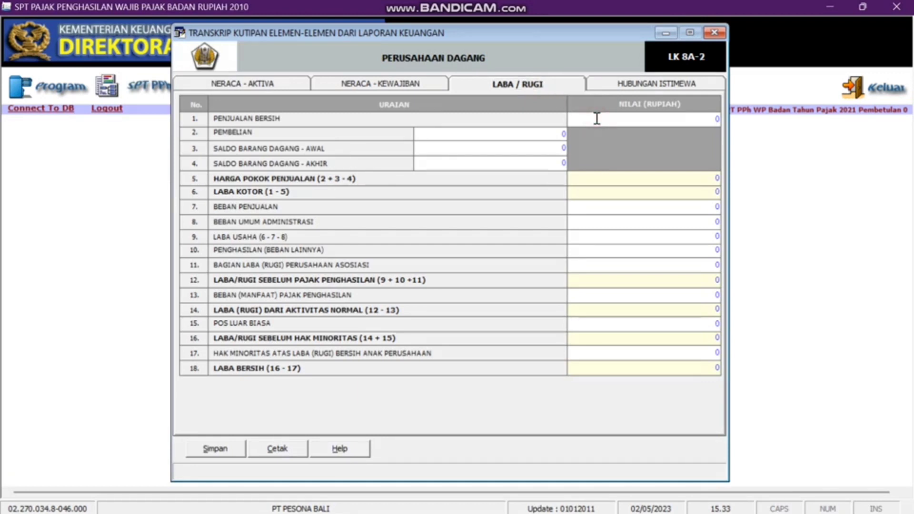
type("20")
type("50")
type("0000000")
key("Tab")
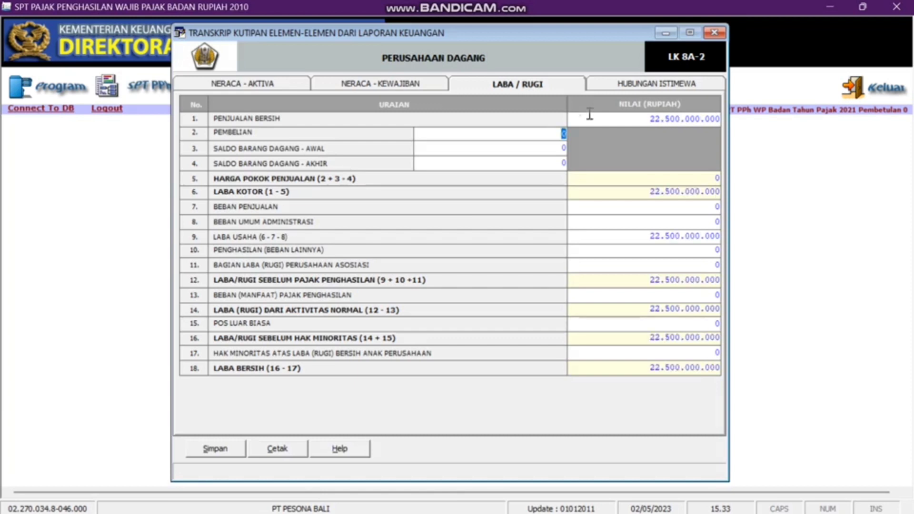
type("22.000.000.")
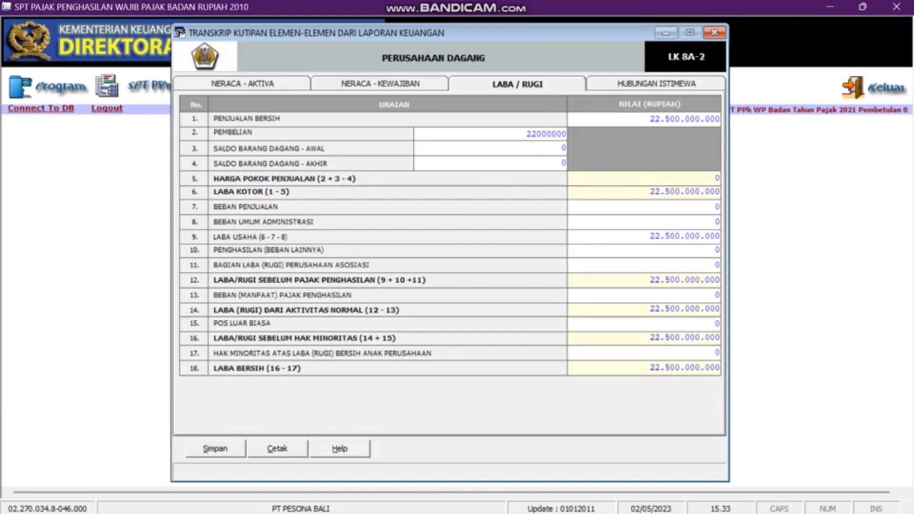
type("000")
key("Tab")
type("1000000000")
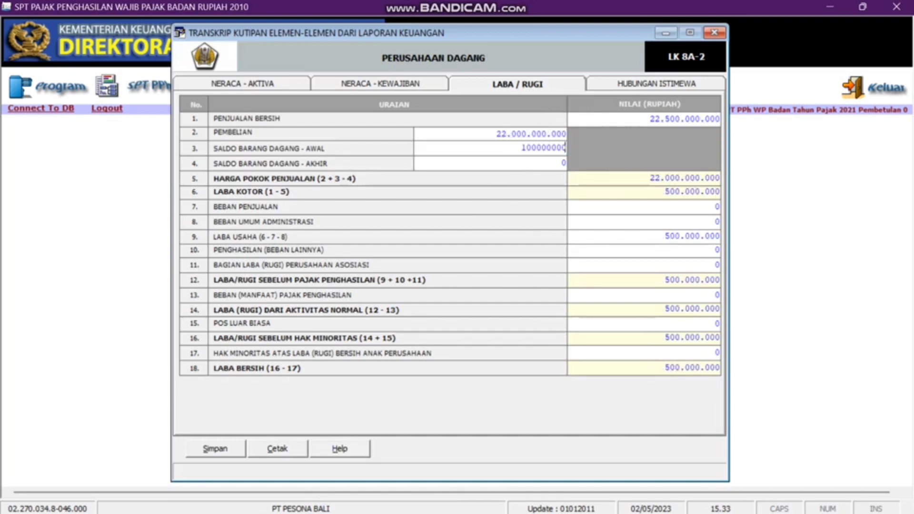
key("Tab")
type("800000000")
key("Tab")
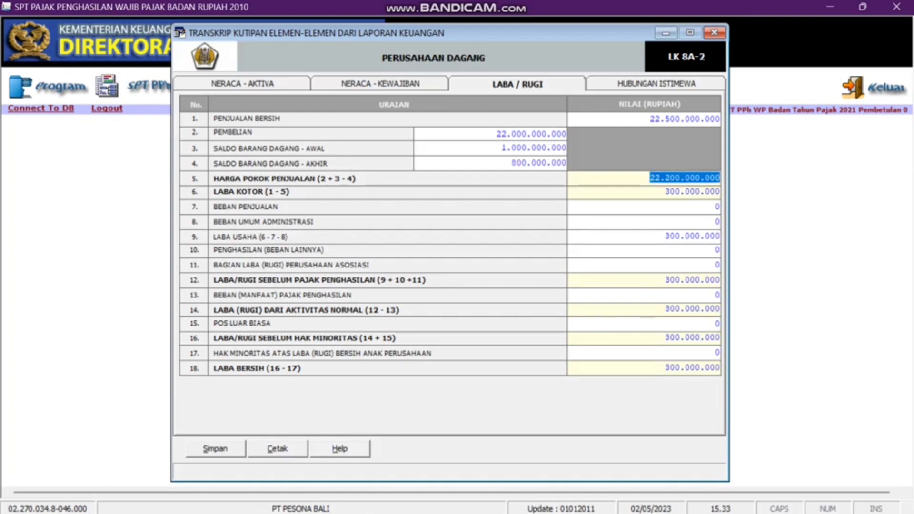
- Enter selling expenses 161200000, other income 310000000 and income tax expense 57027890
left_click(679, 210)
type("1612000000")
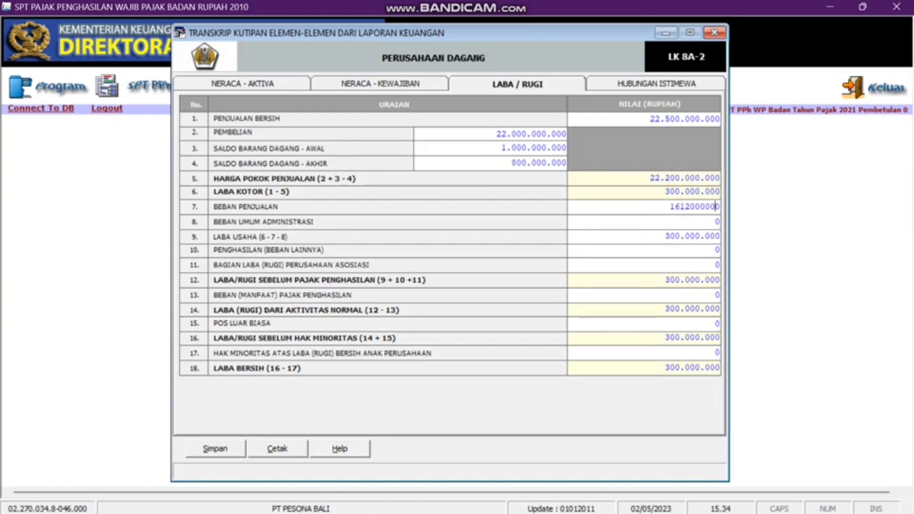
key("Tab")
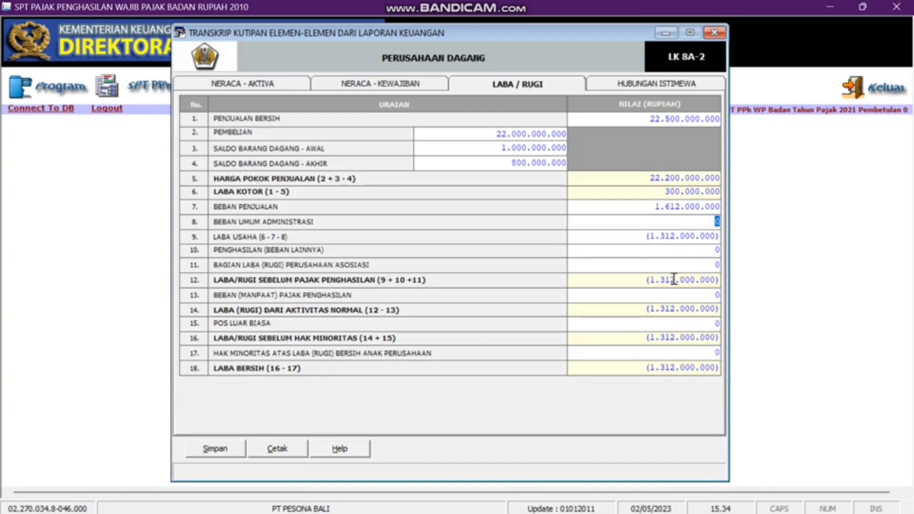
key("Tab")
type("310000000")
key("Tab")
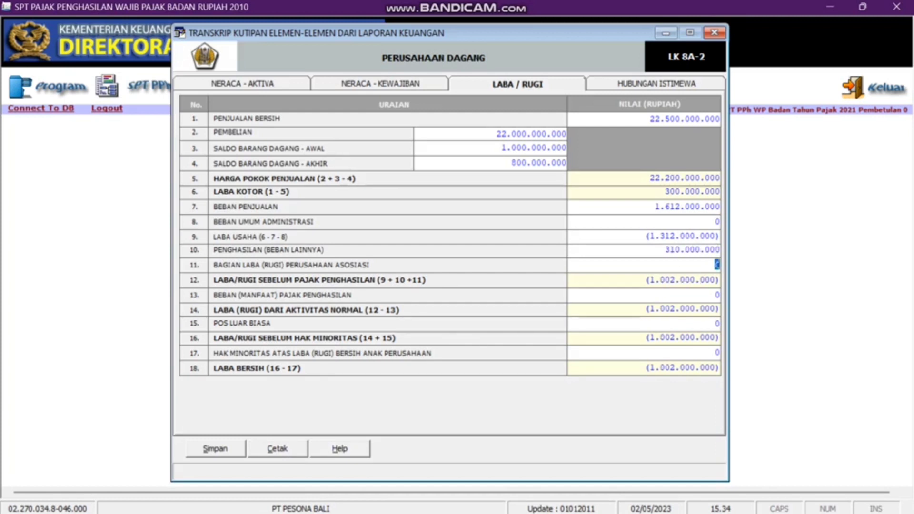
left_click(709, 296)
type("570")
type("27890")
key("Tab")
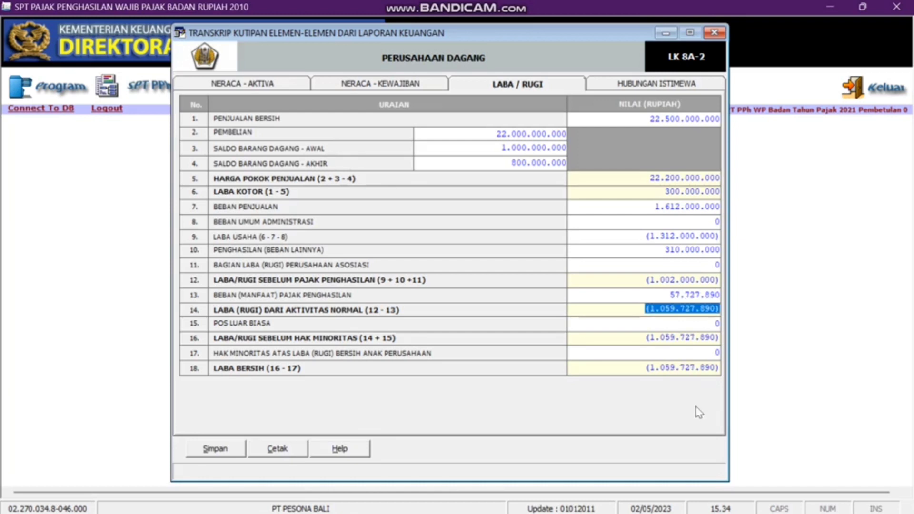
- Save the profit-and-loss figures, confirm, and close the transcript window
left_click(215, 454)
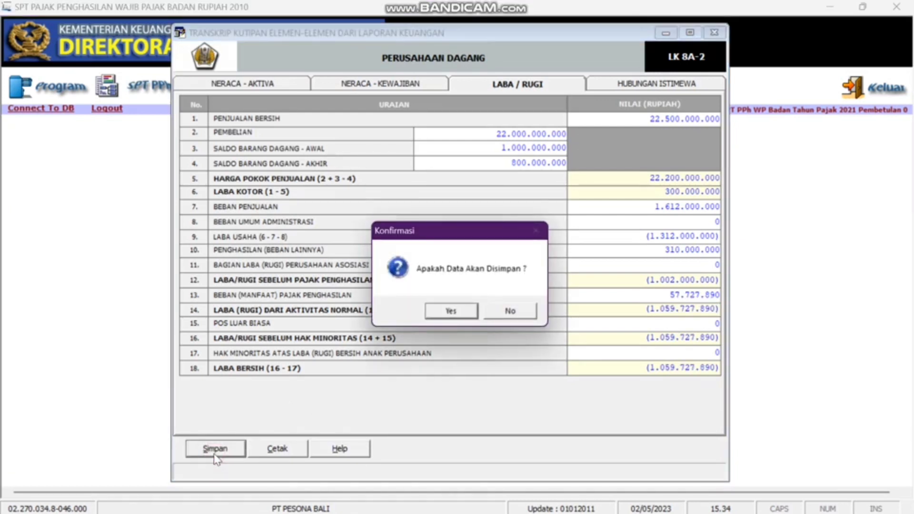
left_click(463, 314)
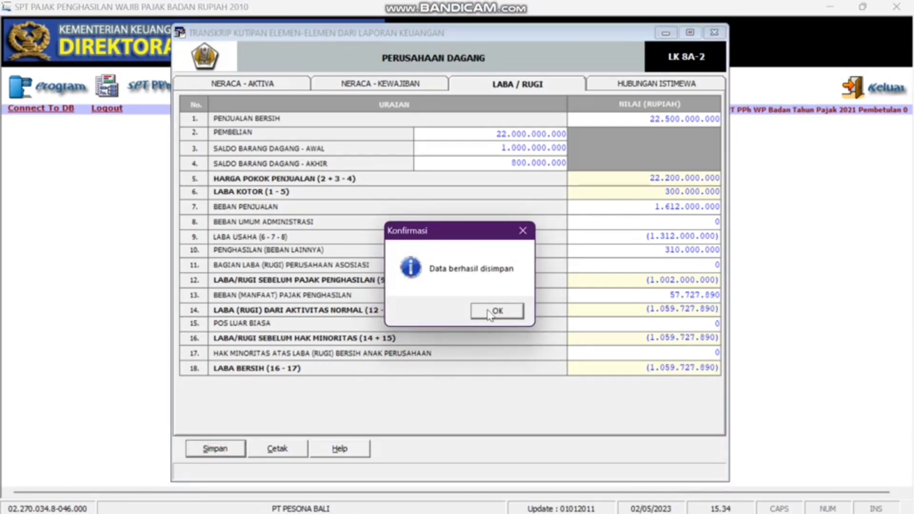
left_click(490, 313)
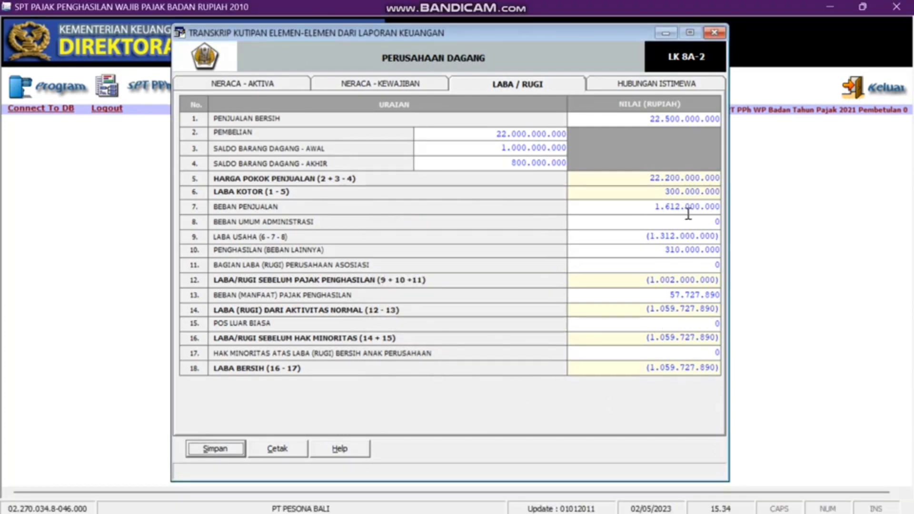
left_click(718, 33)
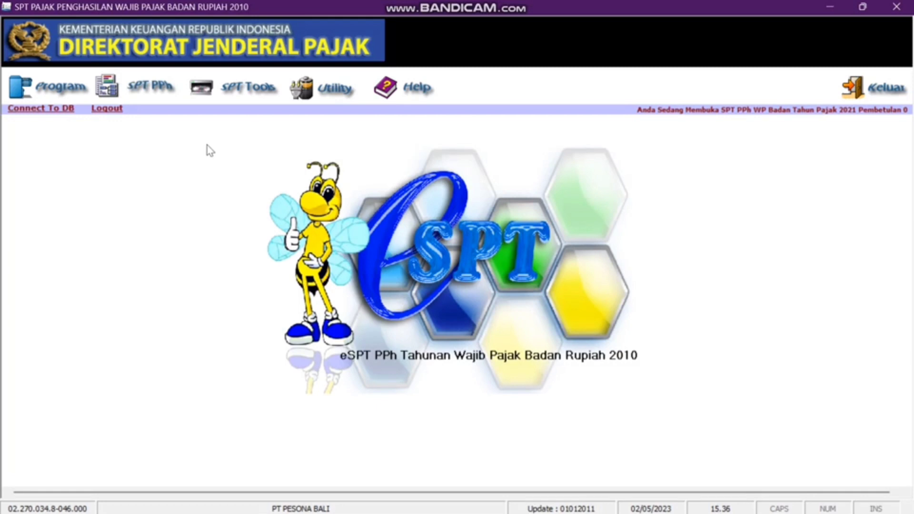
- Open Lampiran Khusus > Daftar Penyusutan dan Amortisasi Fiskal and start a new depreciation entry
left_click(149, 87)
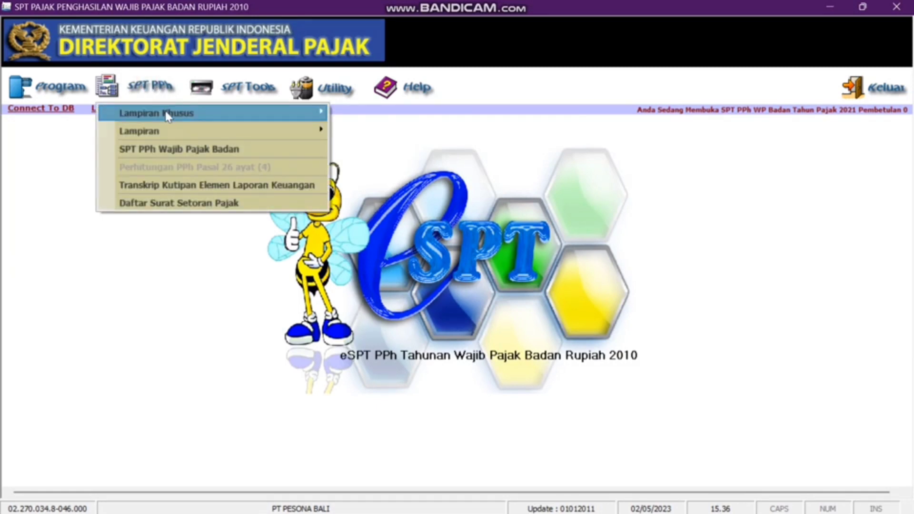
mouse_move(167, 116)
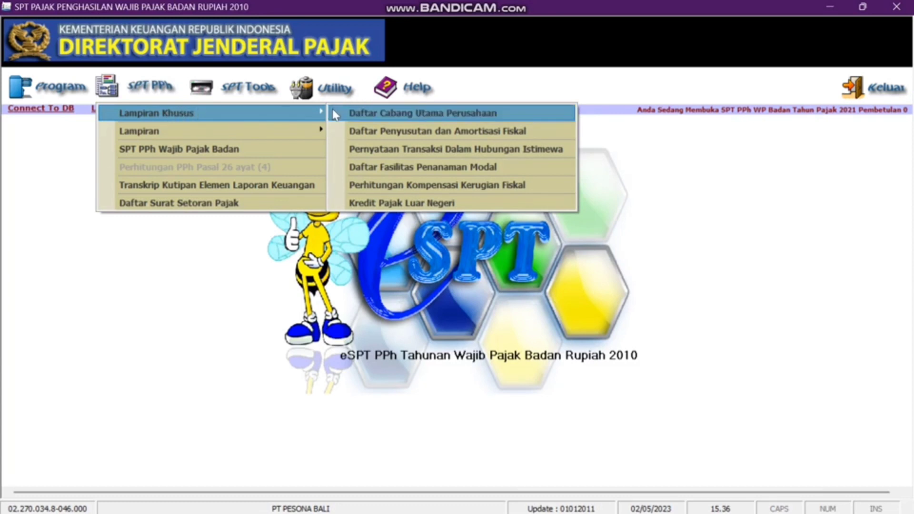
left_click(380, 131)
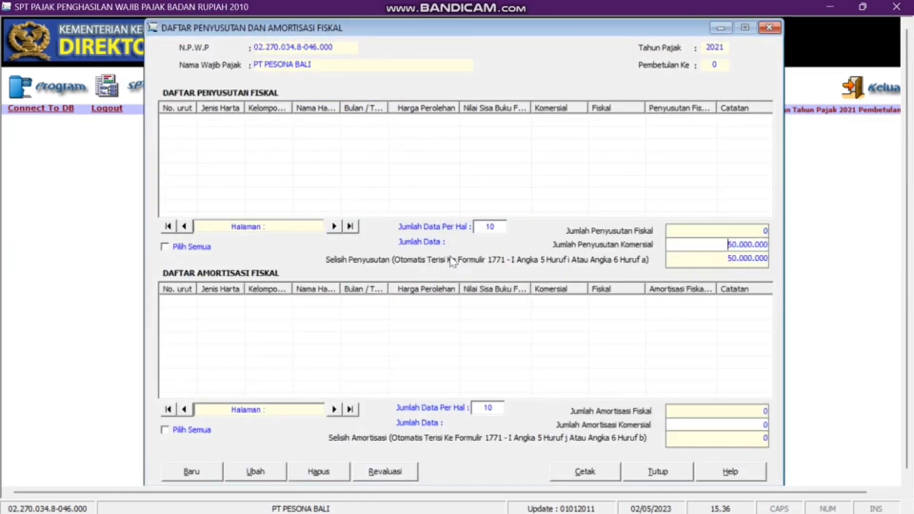
left_click(201, 473)
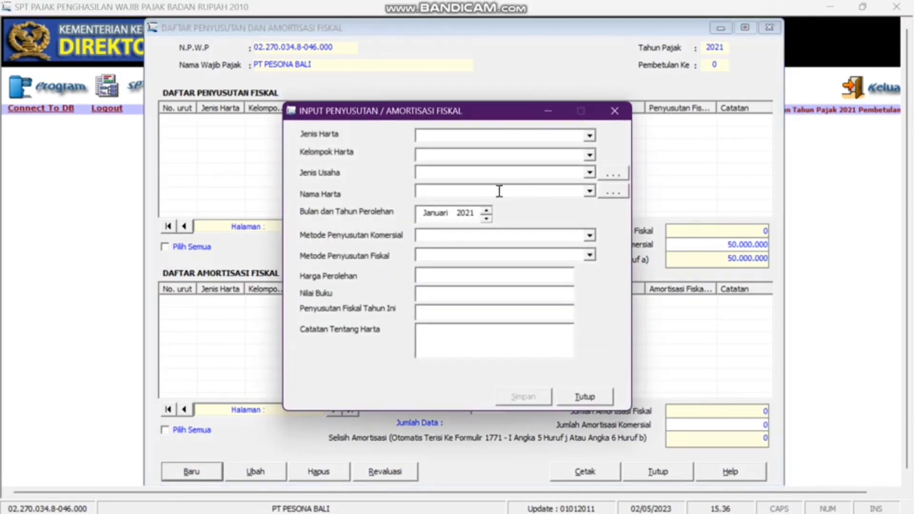
- Classify the asset as Harta Berwujud, Kelompok 1, Perdagangan, Alat Angkut
left_click(590, 138)
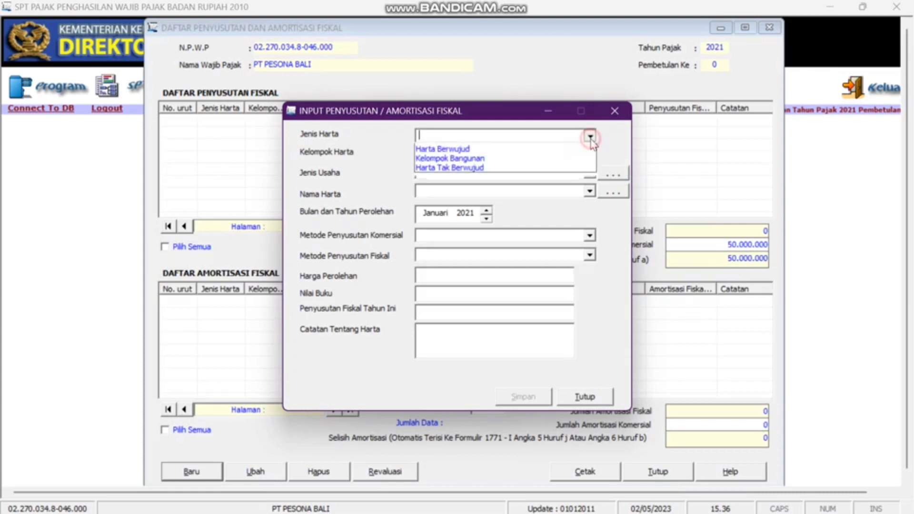
left_click(572, 160)
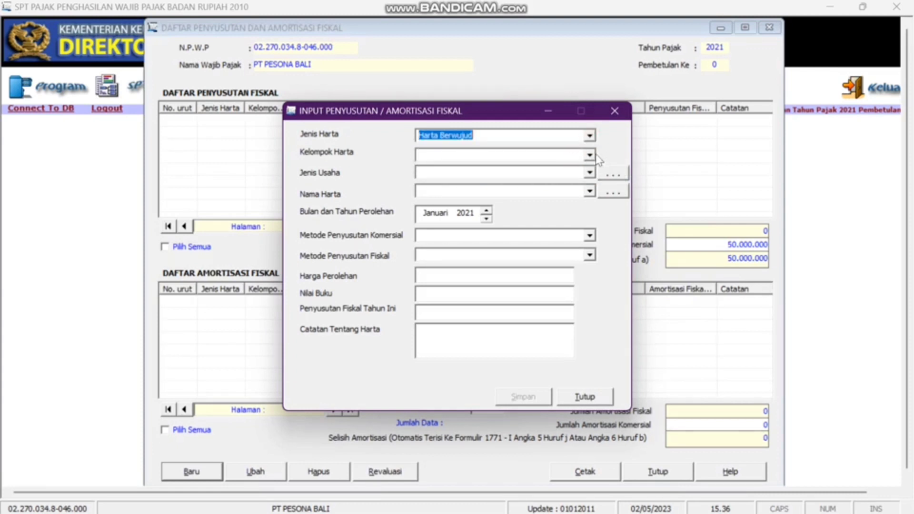
left_click(589, 156)
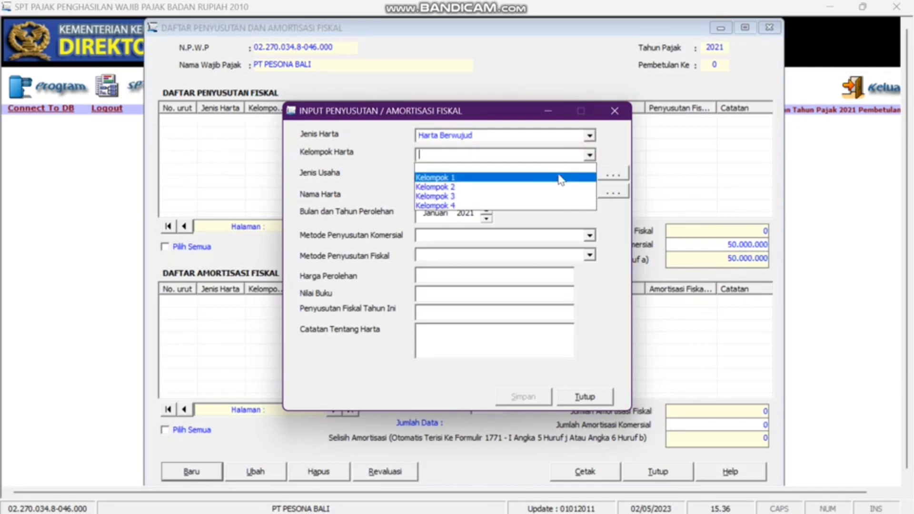
left_click(561, 178)
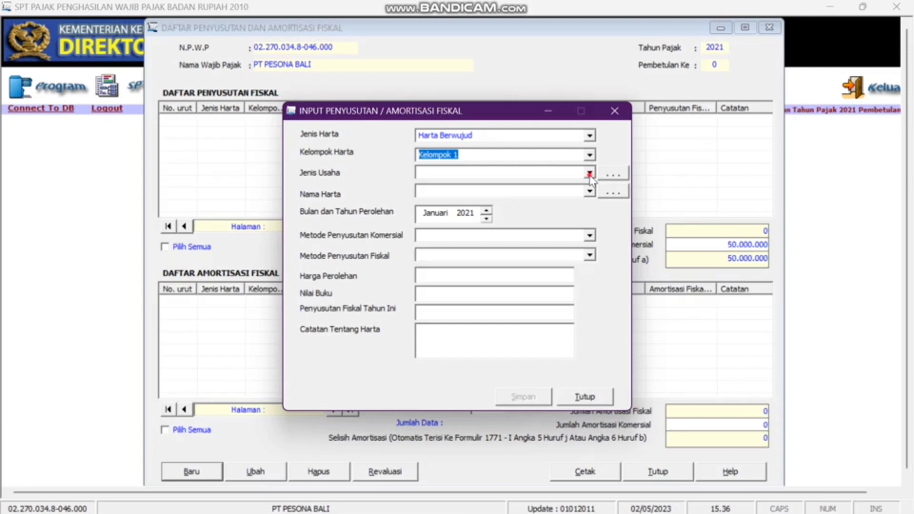
left_click(589, 175)
left_click(500, 245)
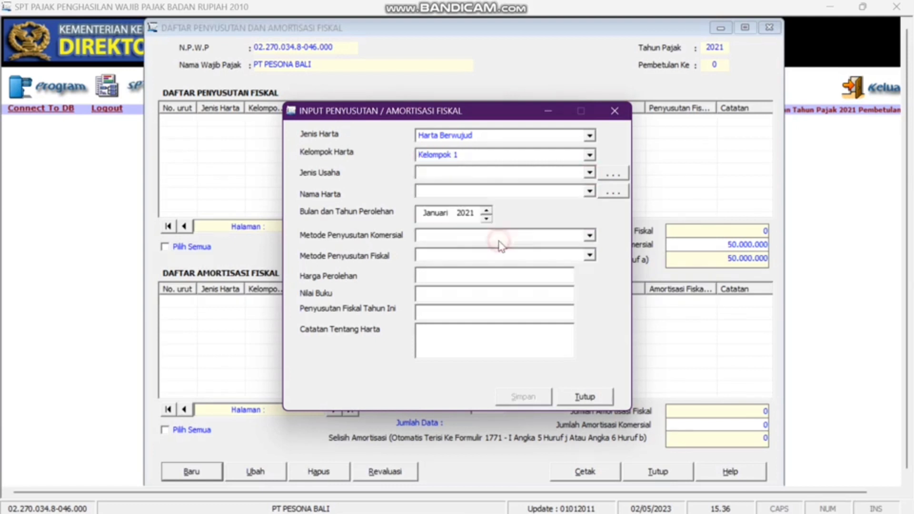
left_click(589, 192)
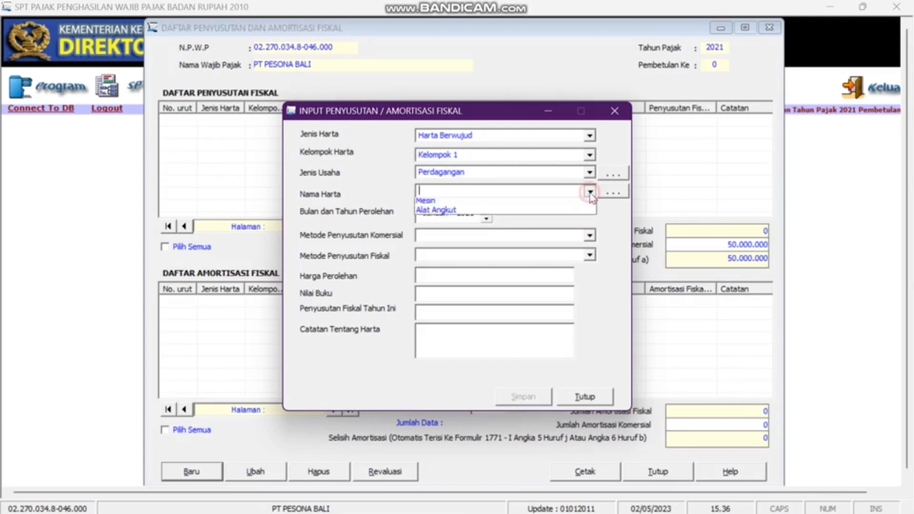
left_click(556, 224)
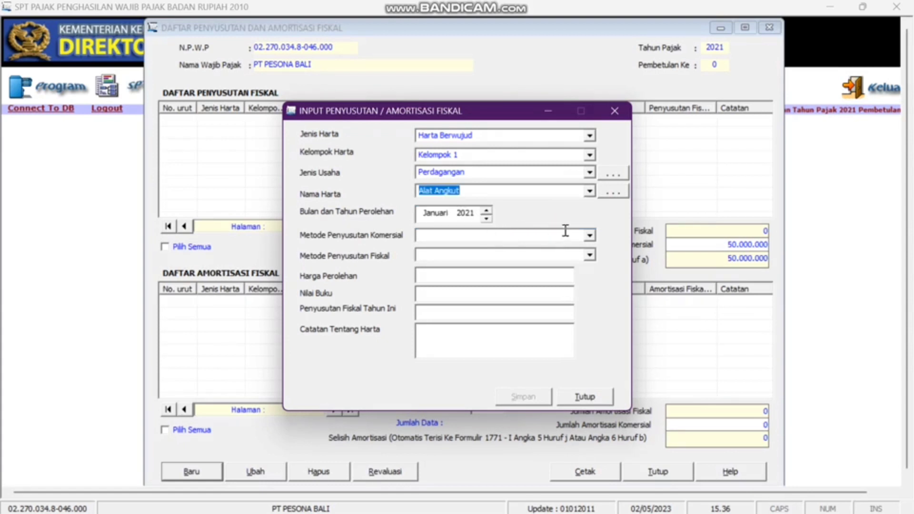
- Set Garis Lurus for commercial and fiscal depreciation, with cost 0, book value 0, fiscal depreciation 75.000.000, note '-'
left_click(589, 235)
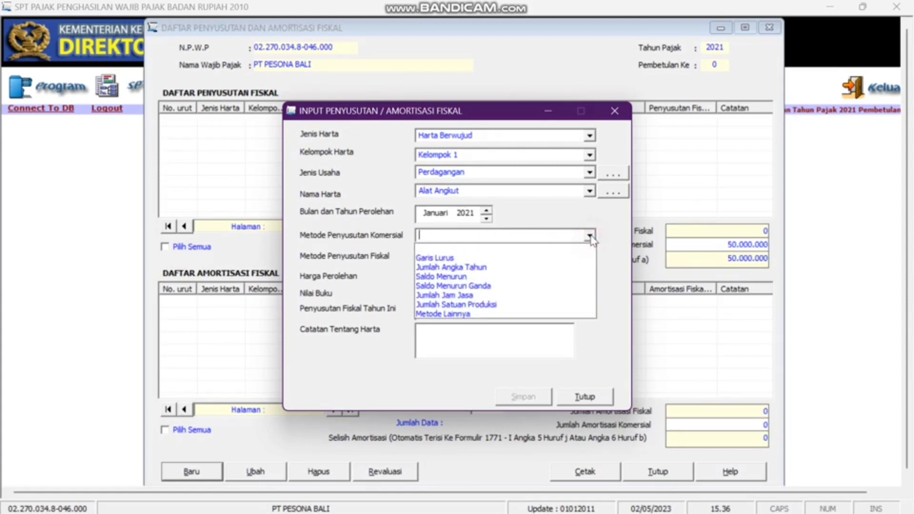
left_click(569, 260)
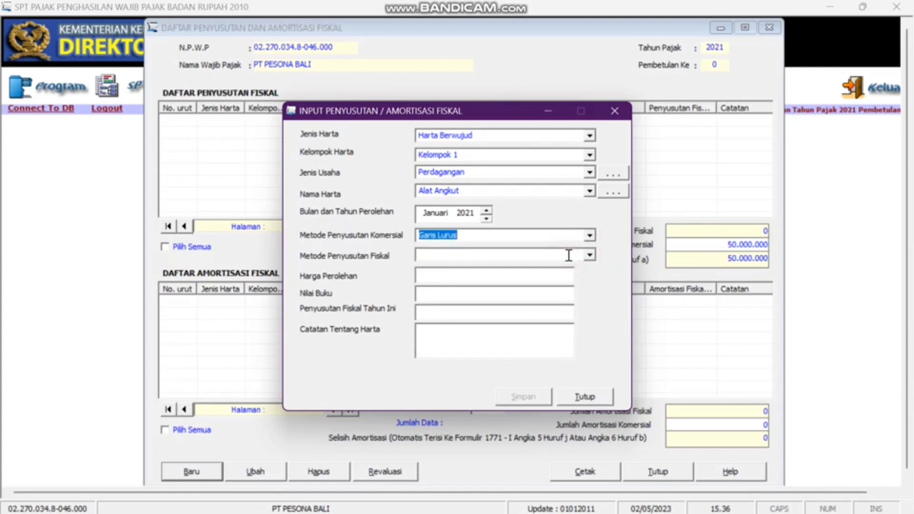
left_click(589, 255)
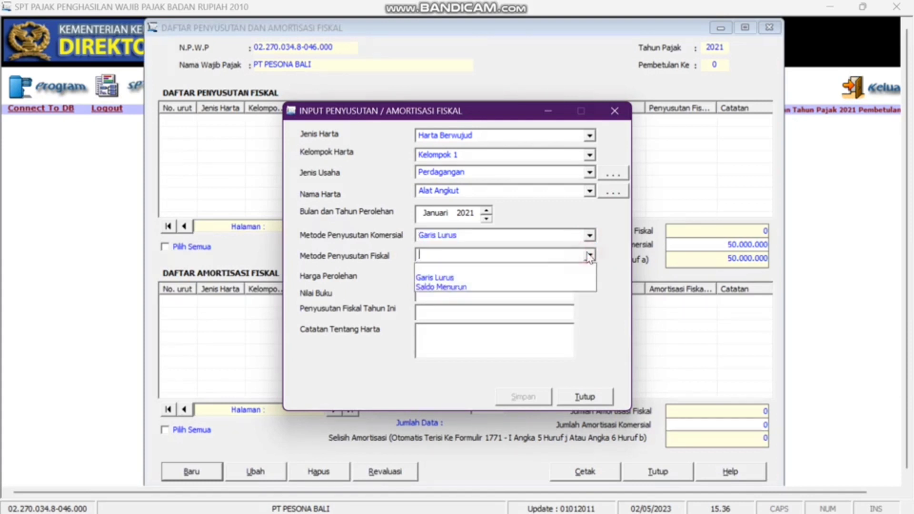
left_click(544, 277)
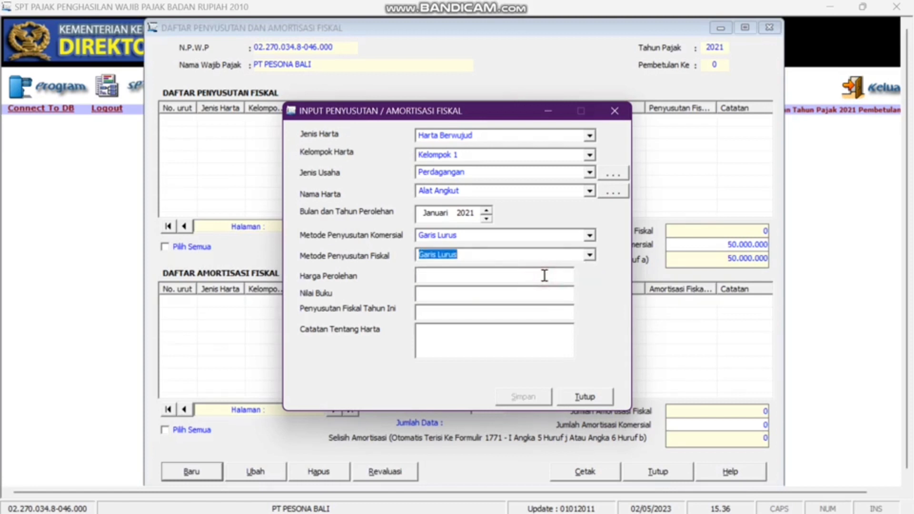
left_click(498, 275)
type("0")
left_click(478, 294)
type("0")
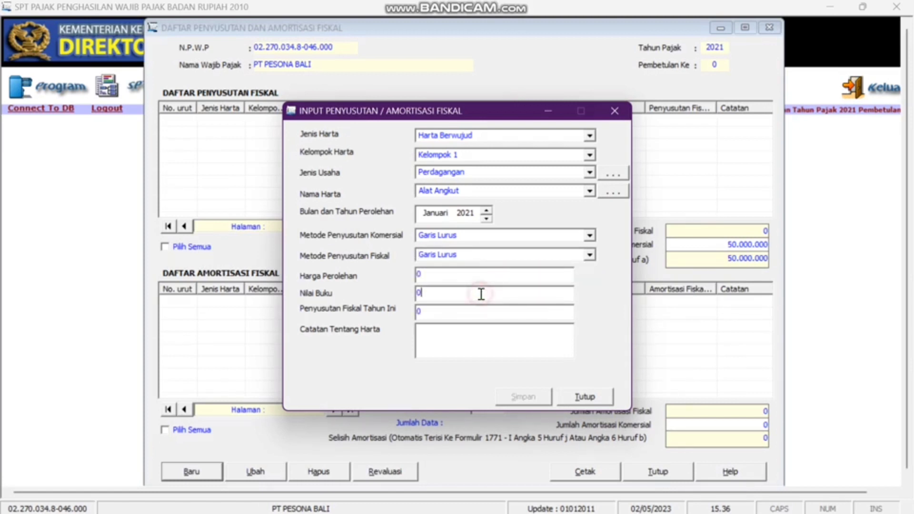
left_click(464, 309)
type("75.000.000")
key("Tab")
type("-")
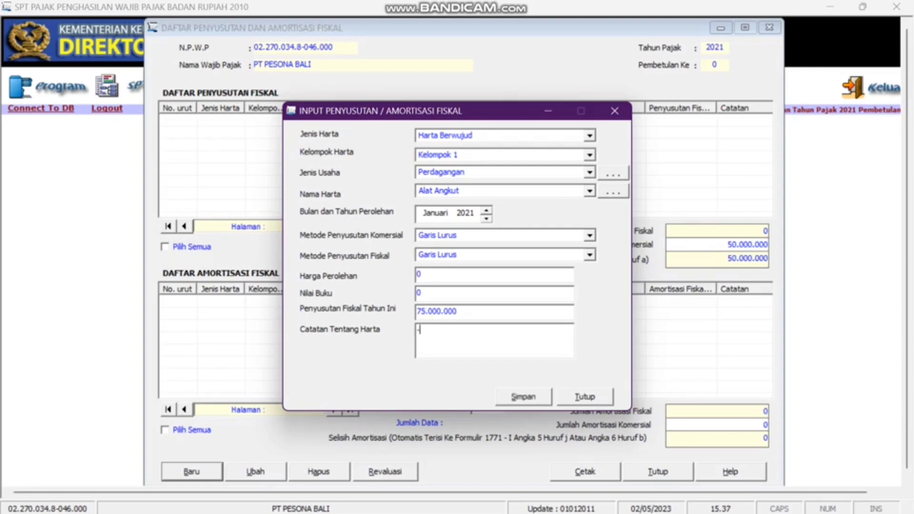
- Save the depreciation entry and close the entry form to return to the list
left_click(515, 399)
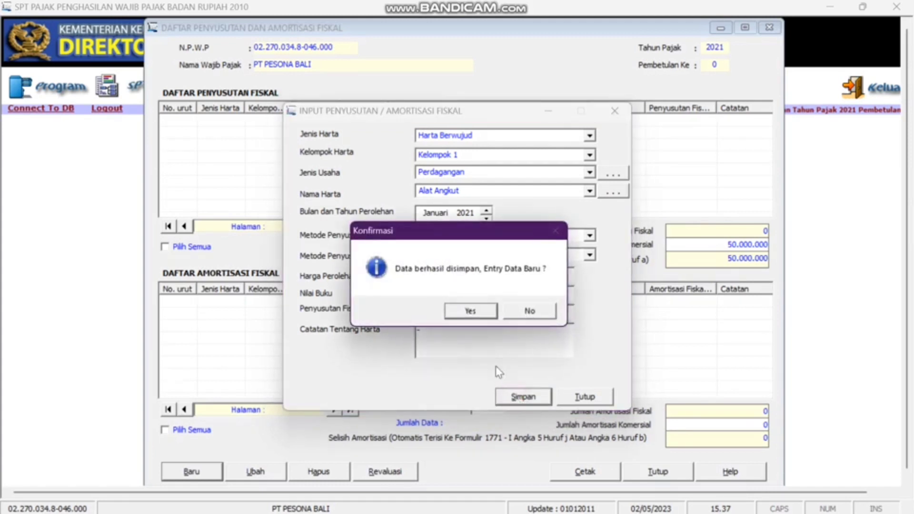
left_click(471, 312)
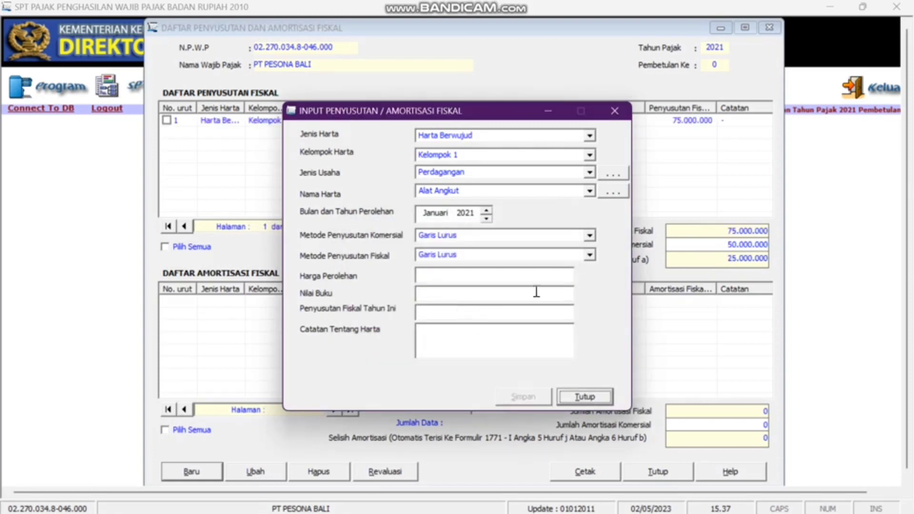
left_click(615, 112)
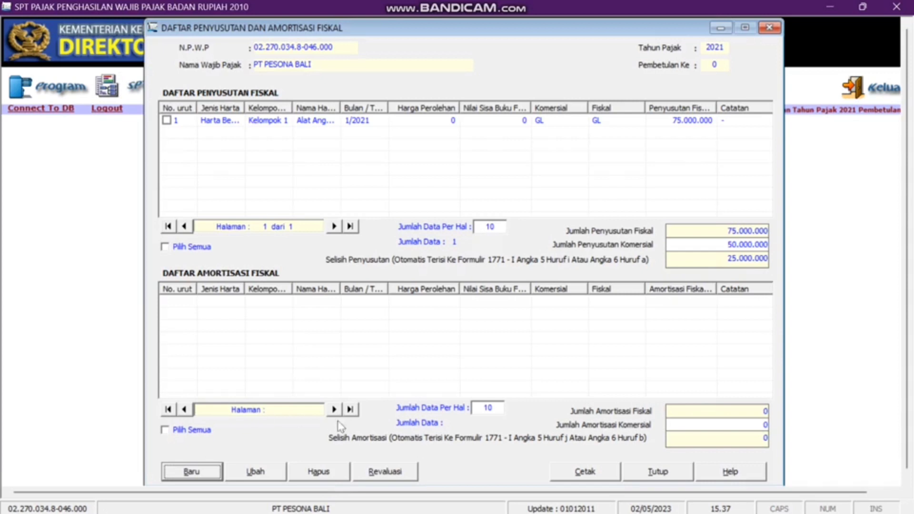
- Close the depreciation list, open Formulir 1771-VI, and start a new affiliate capital participation record
left_click(768, 28)
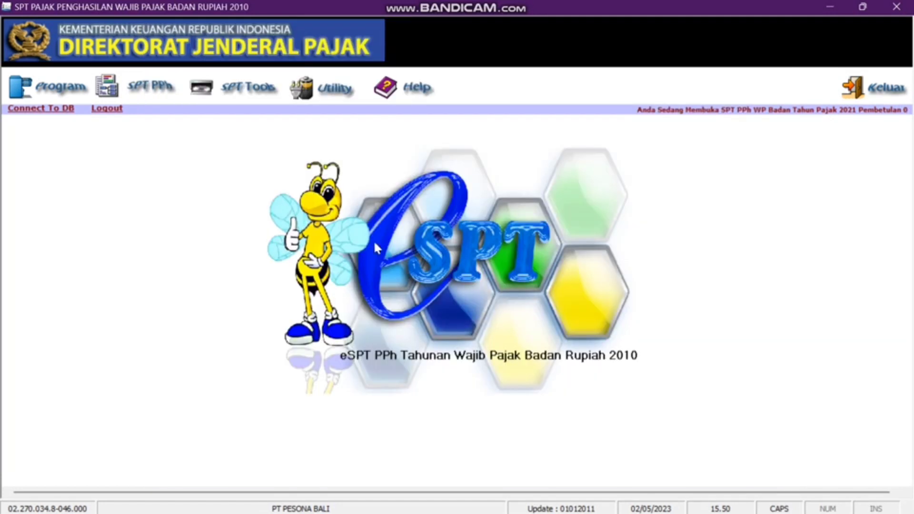
left_click(131, 82)
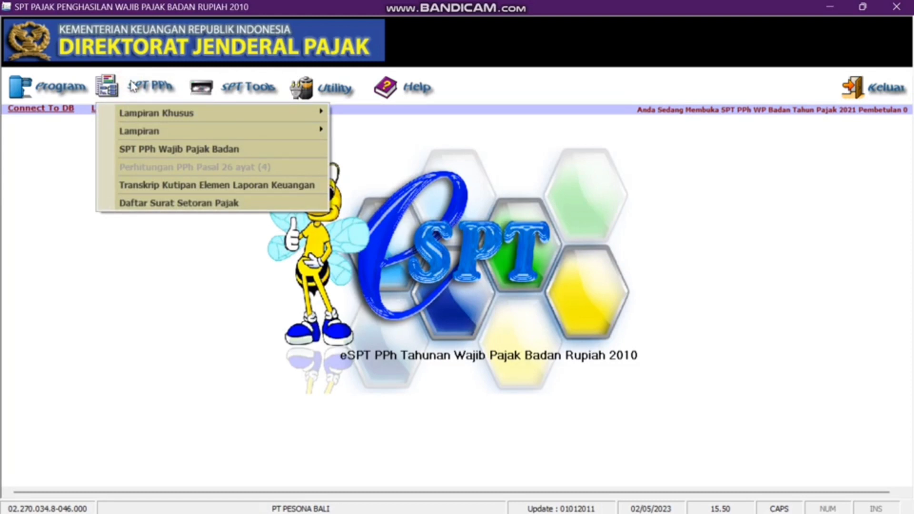
mouse_move(151, 129)
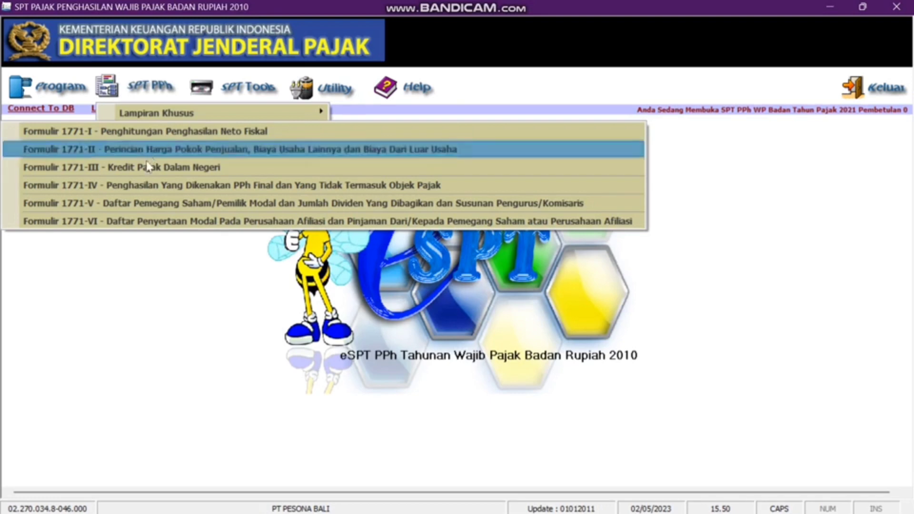
left_click(143, 221)
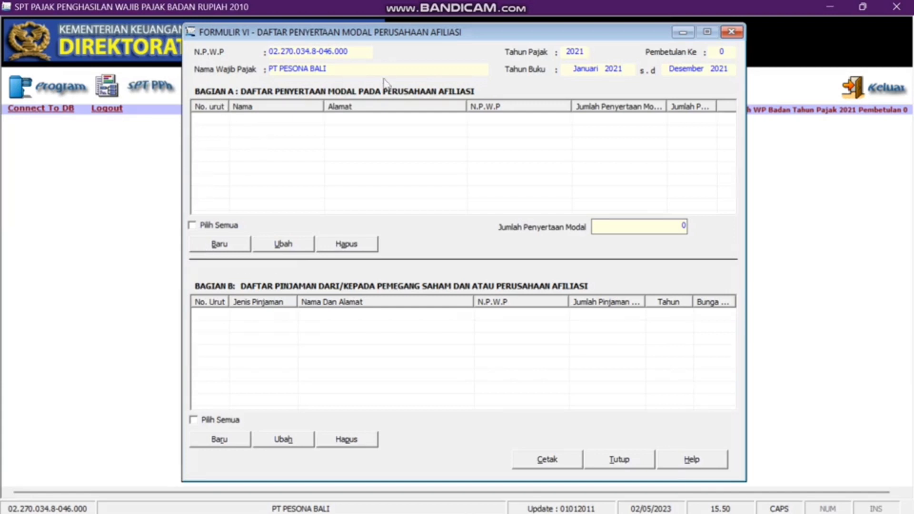
left_click(206, 244)
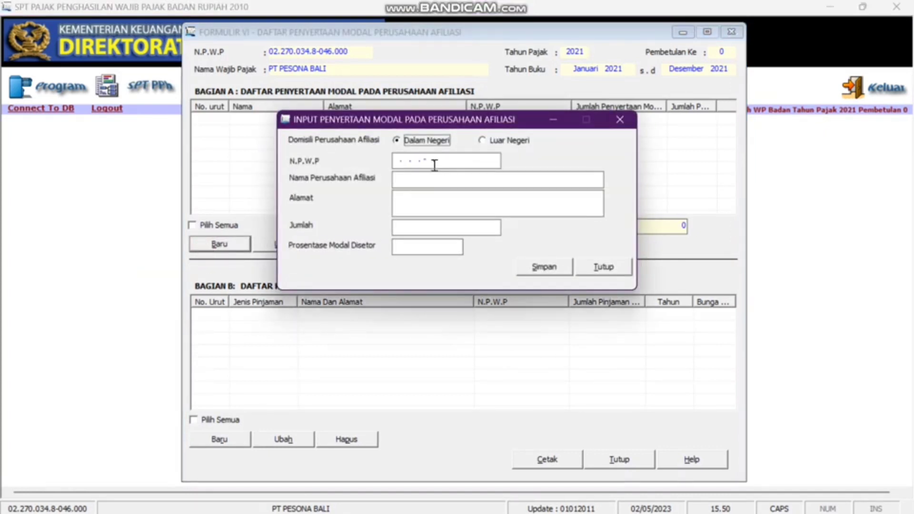
- Save affiliate PT LABA LABA with its NPWP, 1.000.000.000 participation at 10%, and add no more affiliates
left_click(408, 161)
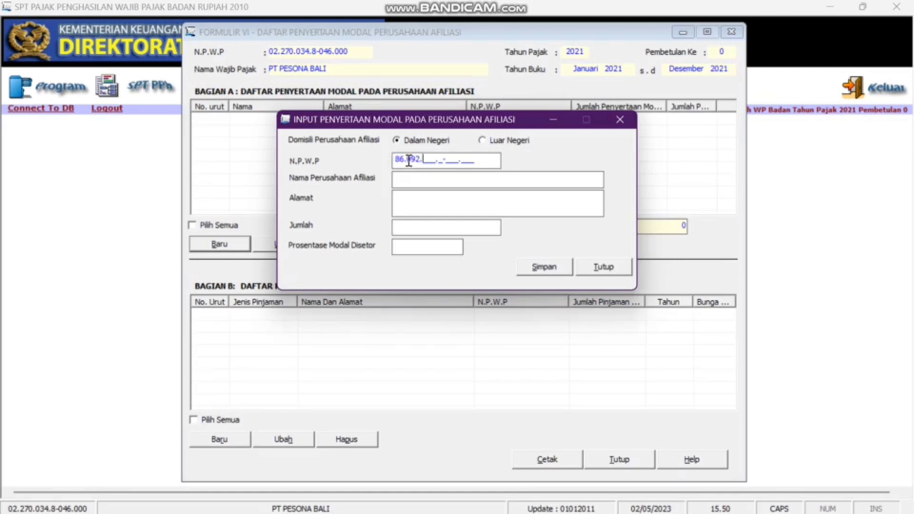
left_click(413, 177)
type("P")
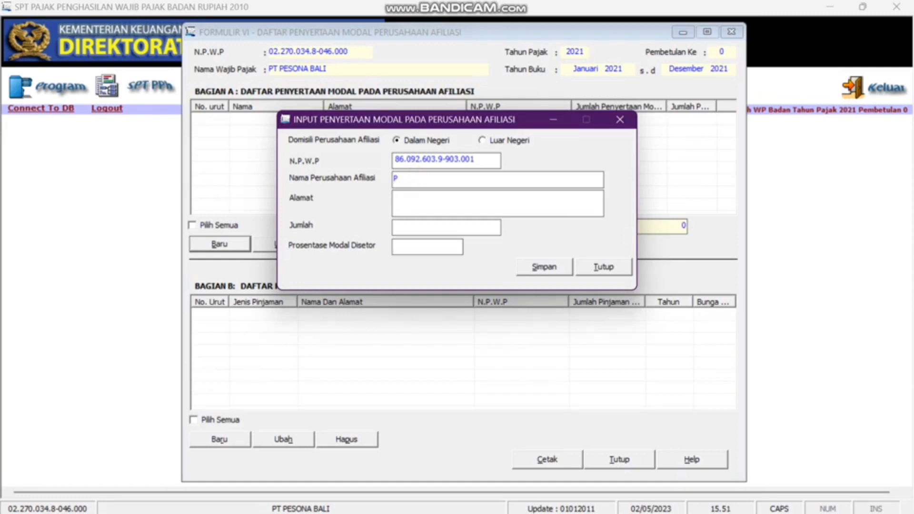
type("T LABALABA")
key("Tab")
type("1000000000")
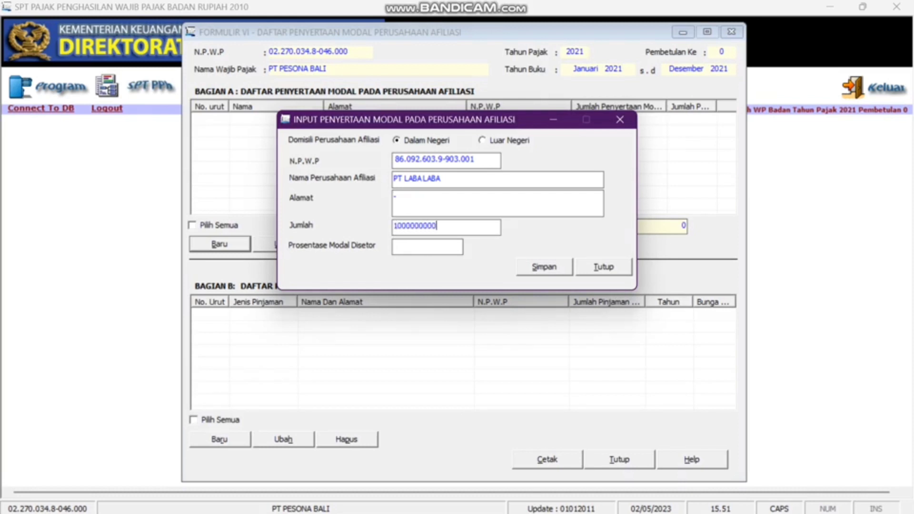
key("Tab")
left_click(542, 267)
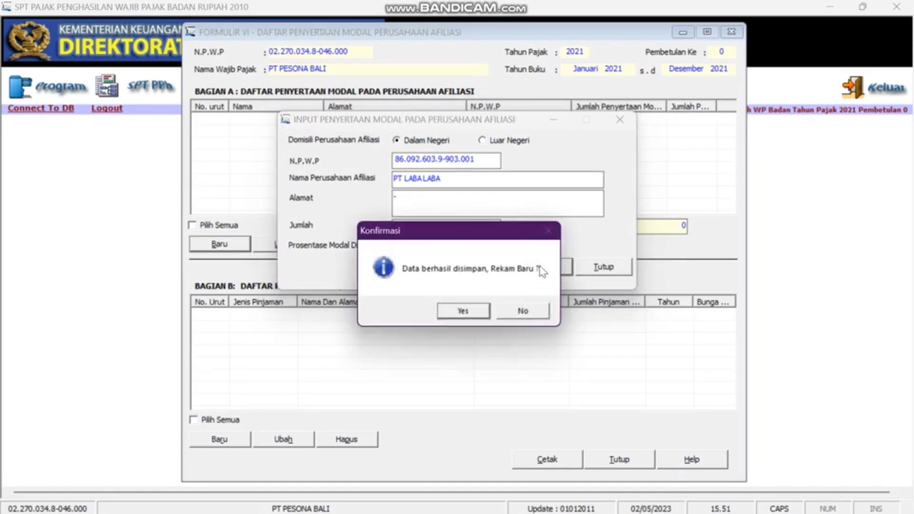
left_click(514, 311)
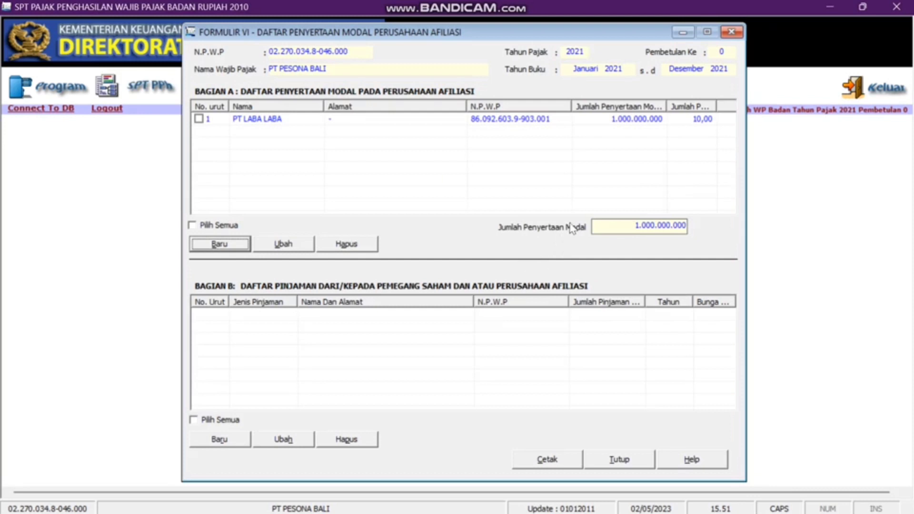
- Close Formulir 1771-VI and open the Lampiran Formulir 1771-V for shareholders and management
left_click(730, 32)
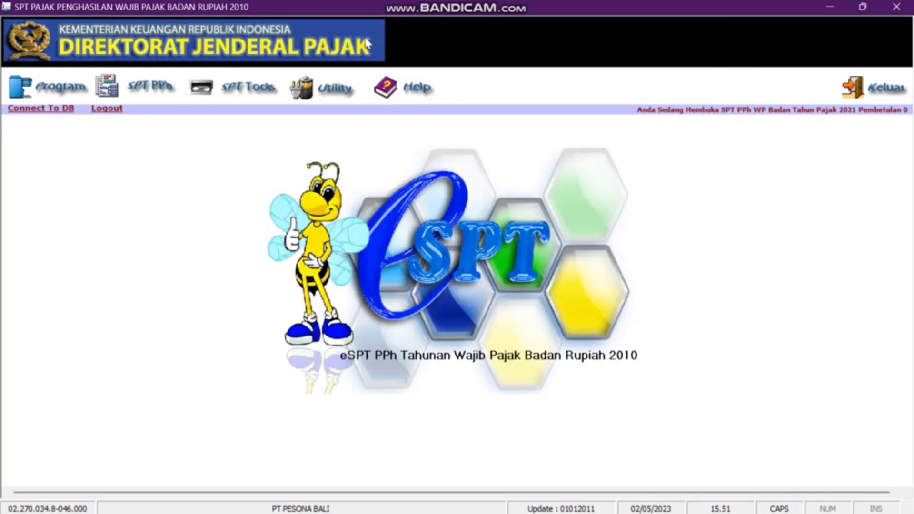
left_click(156, 90)
mouse_move(165, 133)
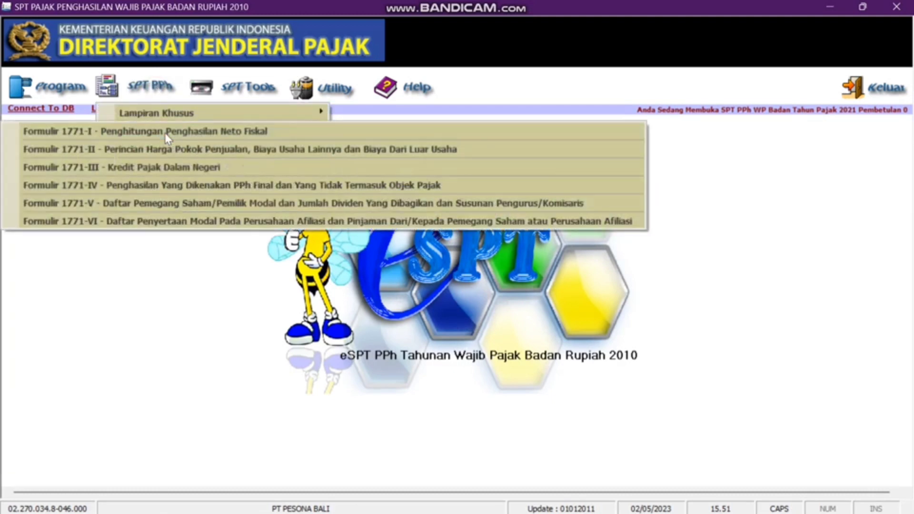
left_click(167, 207)
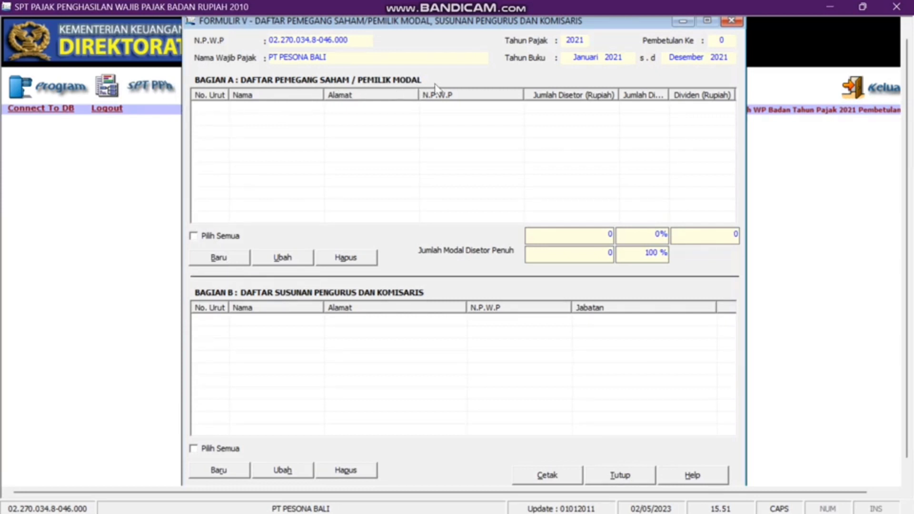
- Enter 10.000.000.000 paid-in capital and save the first shareholder with 3.000.000.000 at 30%
left_click(213, 263)
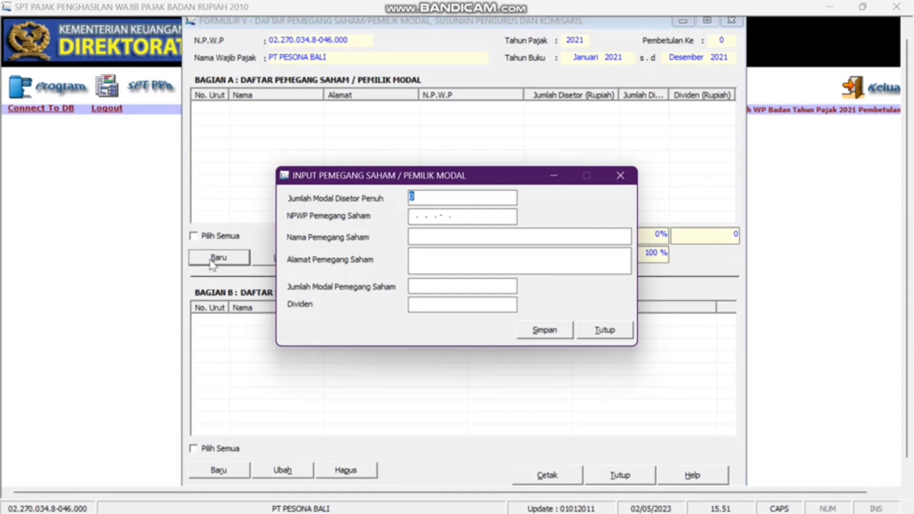
type("10000000000")
key("Tab")
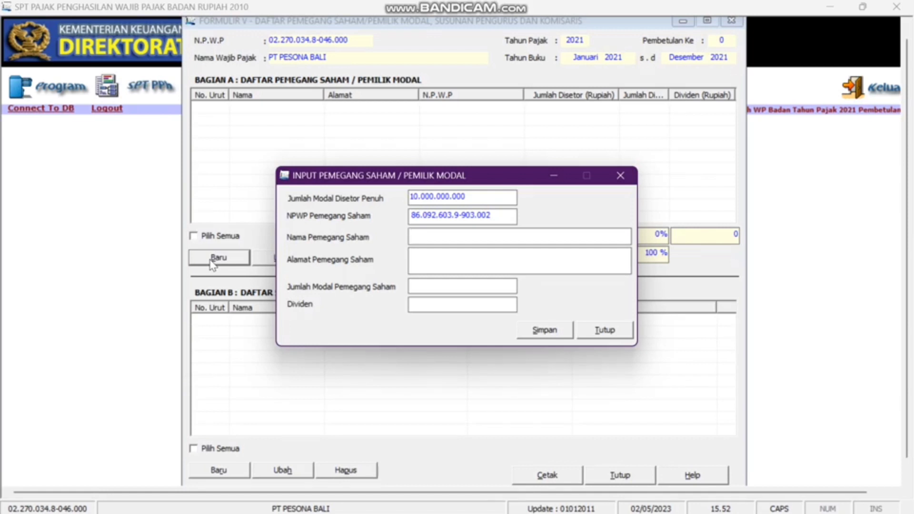
type("SANTHI")
key("Tab")
type("JL SUNSET ROA")
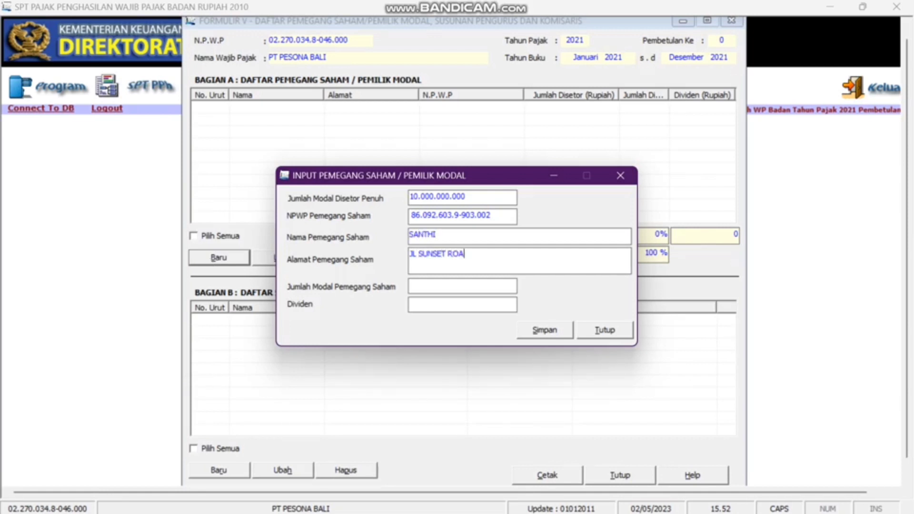
type("D II, DENPASAR")
type("3000000000")
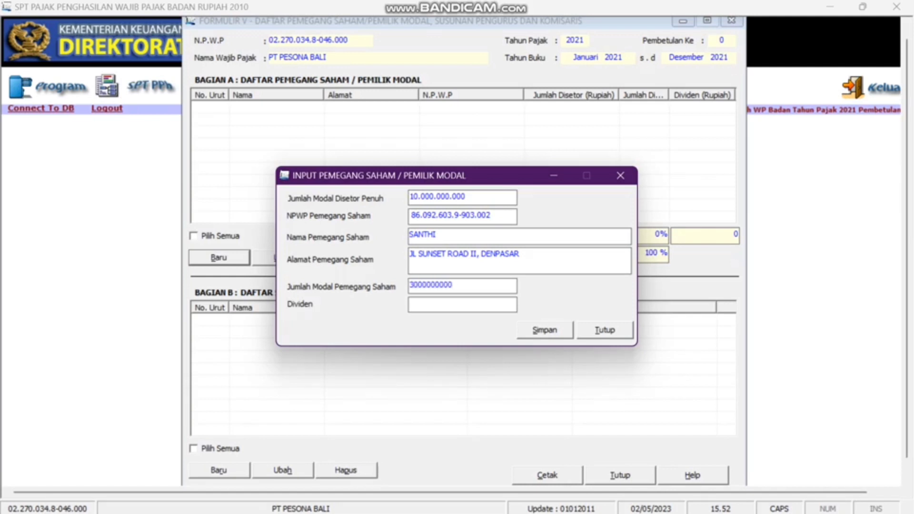
key("Tab")
type("30")
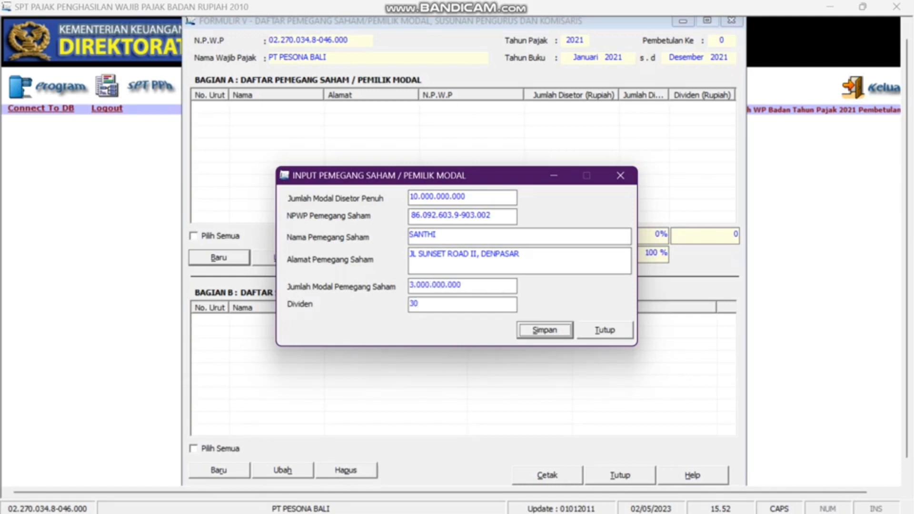
left_click(547, 333)
left_click(464, 314)
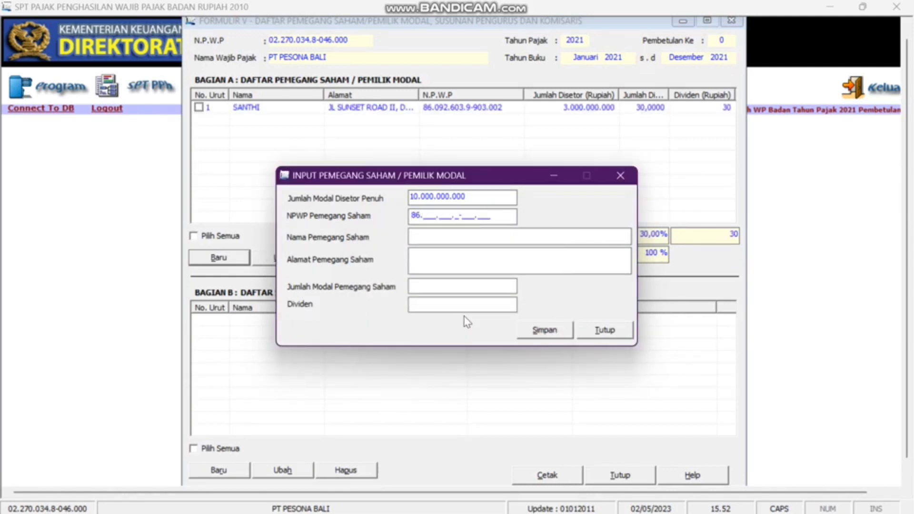
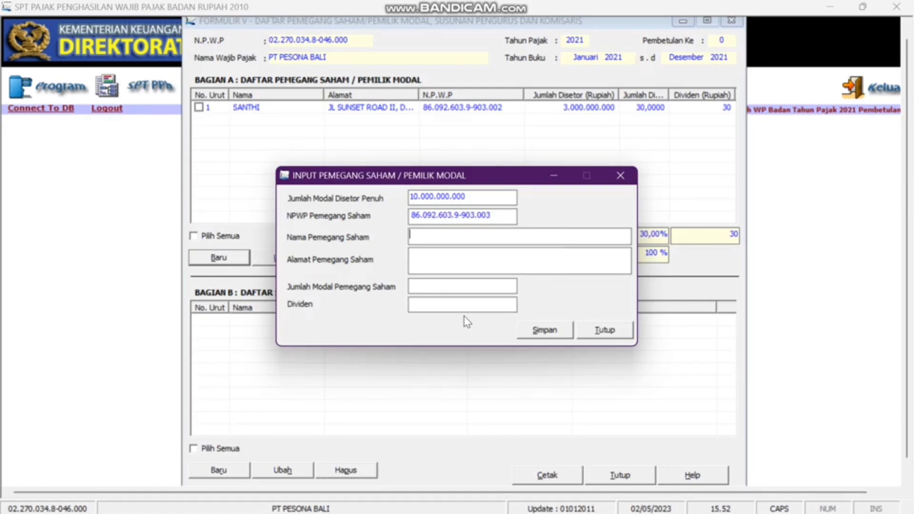
- Save the second shareholder's NPWP, name and address with 2.000.000.000 capital at 20%
type("HANY")
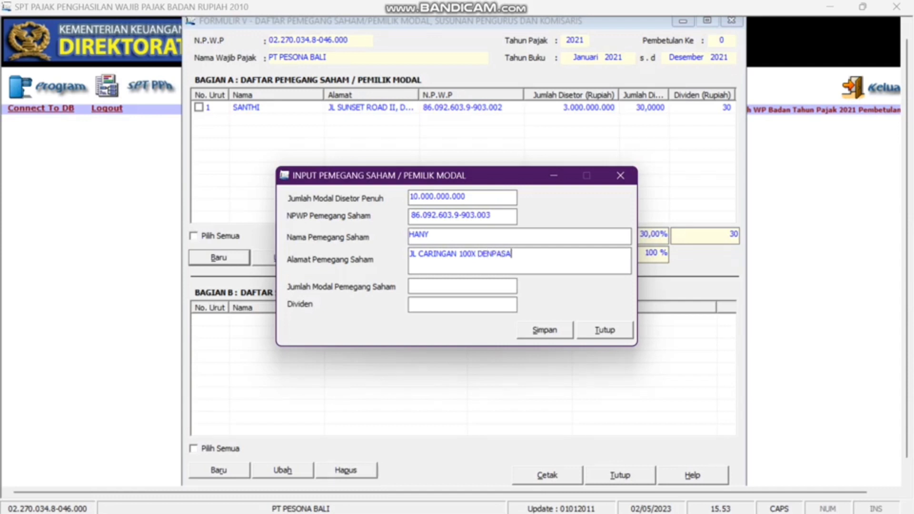
type("2000000000")
key("Tab")
type("20")
left_click(552, 329)
left_click(477, 309)
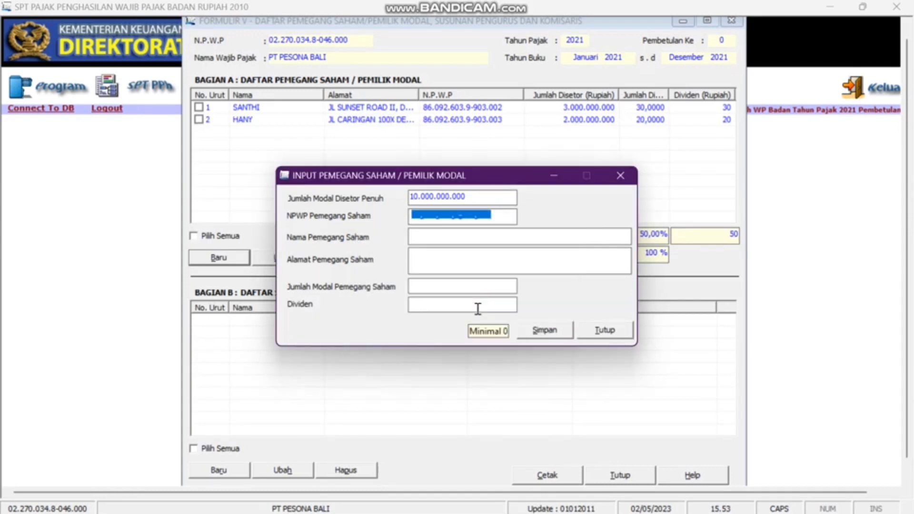
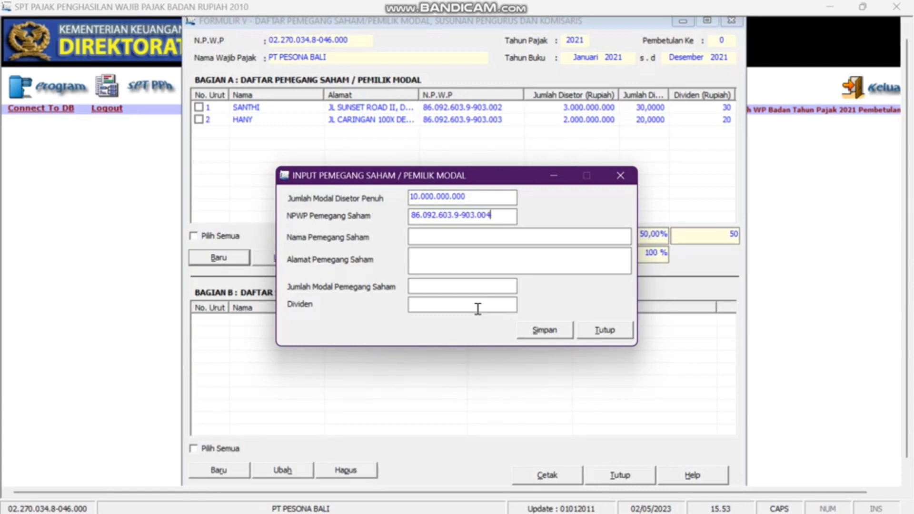
- Save the third shareholder with 5.000.000.000 capital at 50%, ending the shareholder list
key("Tab")
type("NANDINI")
key("Tab")
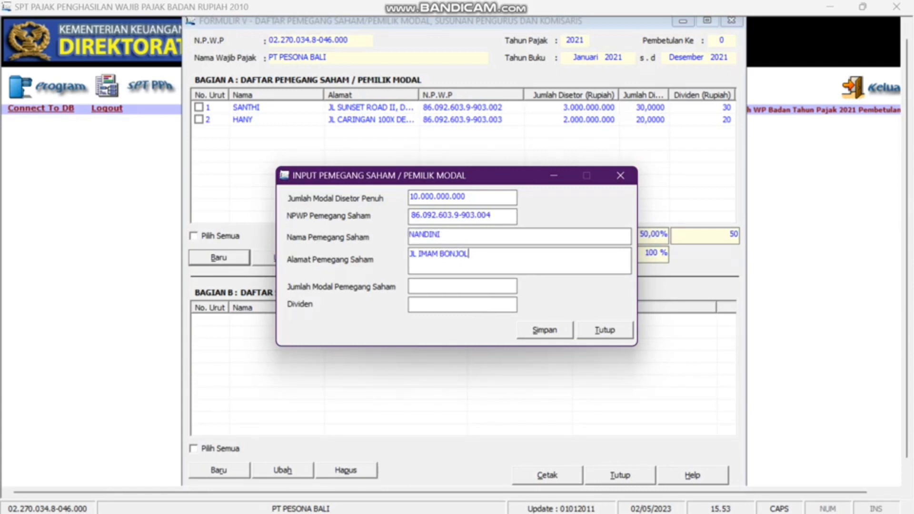
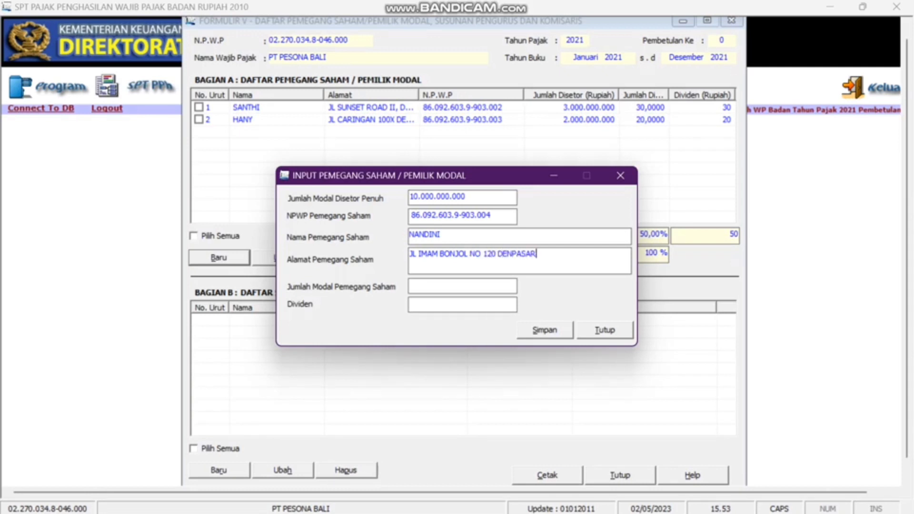
key("Tab")
type("5000000000")
key("Tab")
type("50")
left_click(545, 330)
left_click(522, 310)
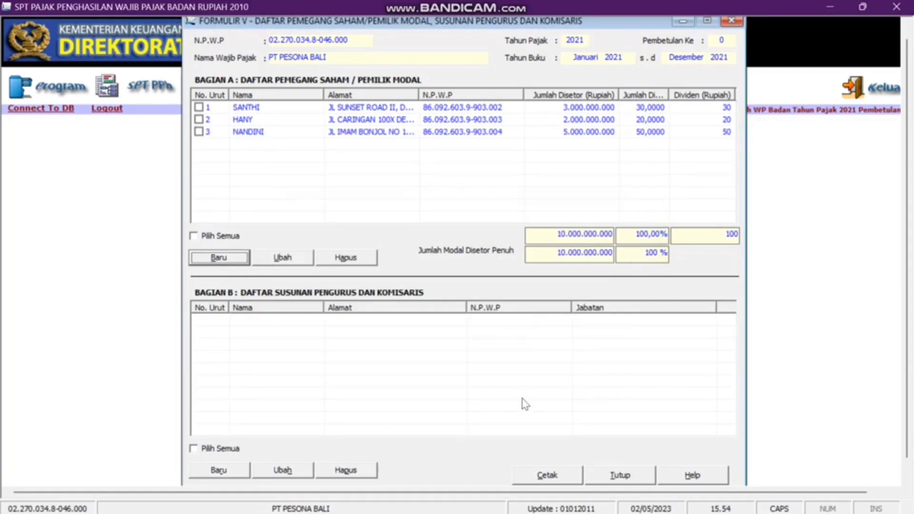
- Add the first officer's NPWP, name and address as Presiden Komisaris in Bagian B
left_click(207, 471)
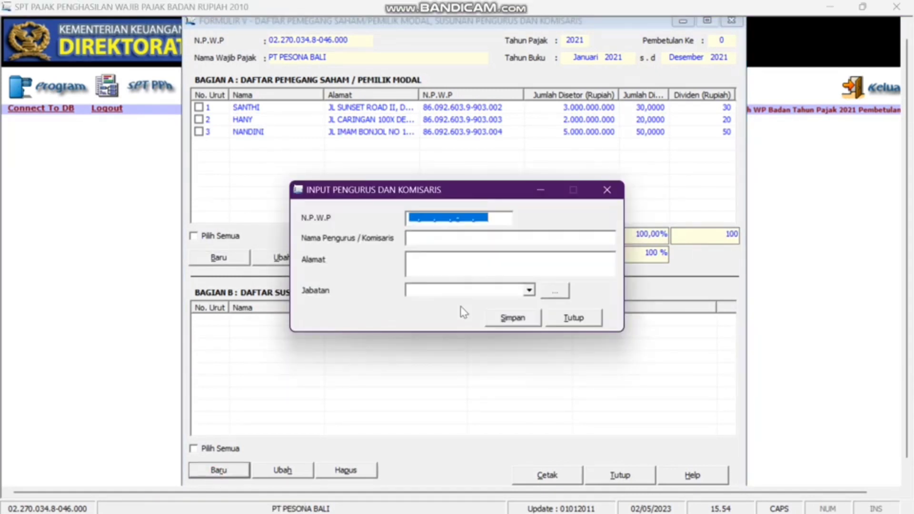
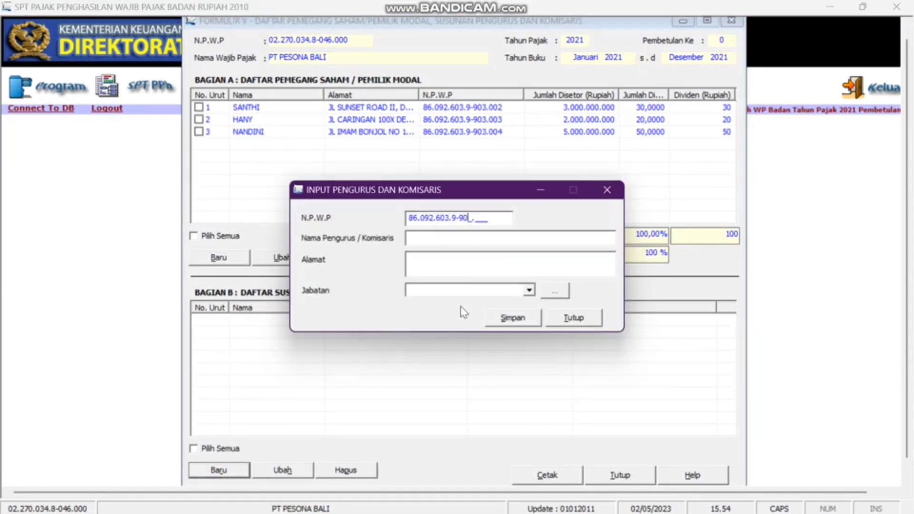
key("Tab")
type("SANTHI")
key("Tab")
type("JL SUNS")
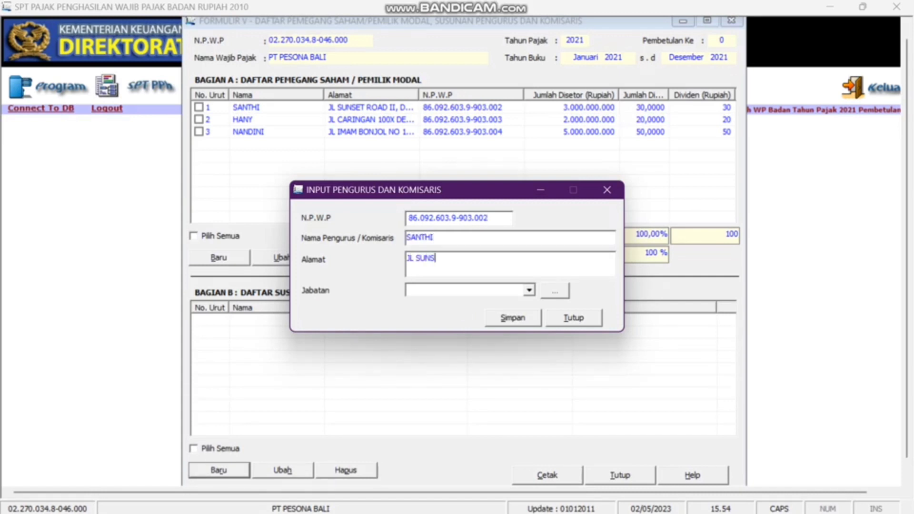
type("ET ROAD II DENPASAR")
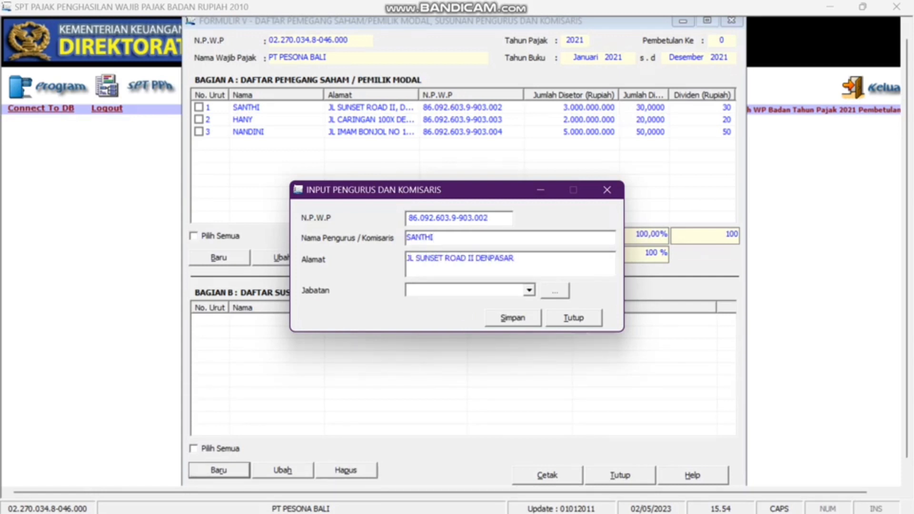
left_click(529, 290)
left_click(516, 304)
left_click(518, 323)
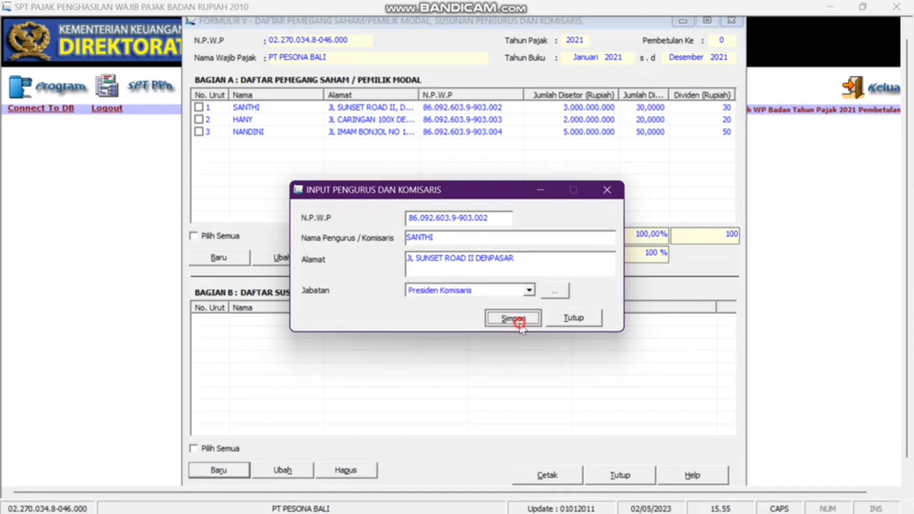
left_click(468, 312)
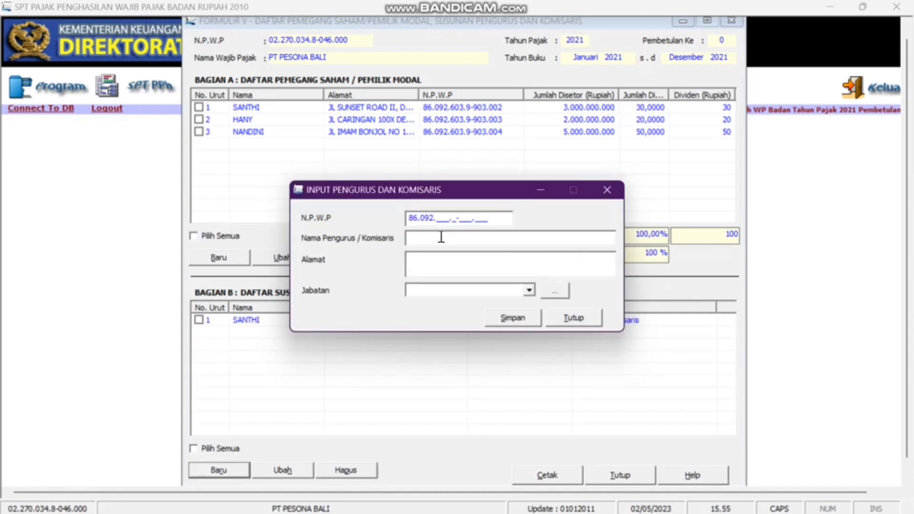
- Add the second officer's NPWP, name and address with position Komisaris
left_click(441, 236)
type("HANY")
key("Tab")
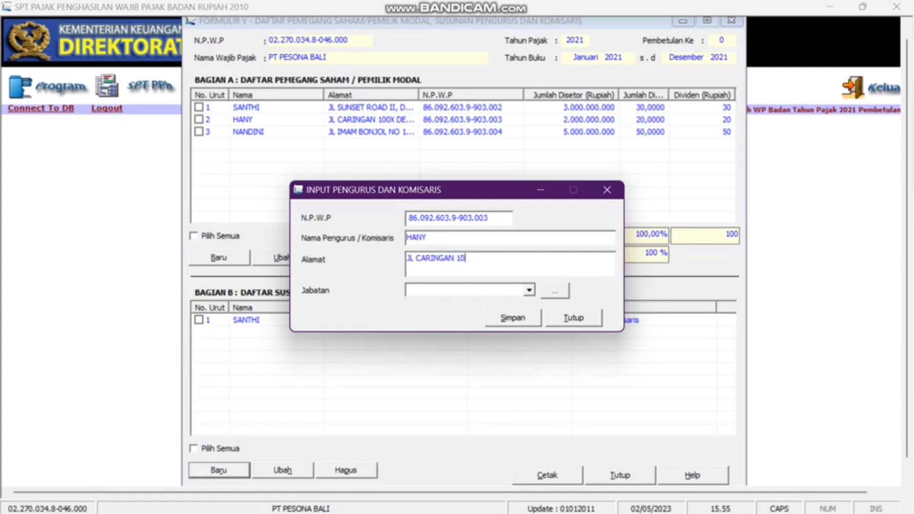
key("Tab")
left_click(529, 290)
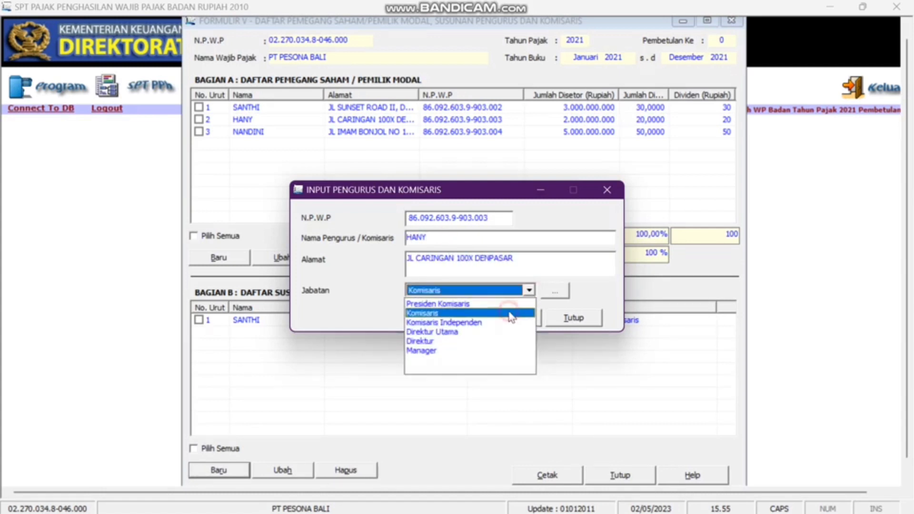
left_click(447, 303)
left_click(513, 318)
left_click(475, 315)
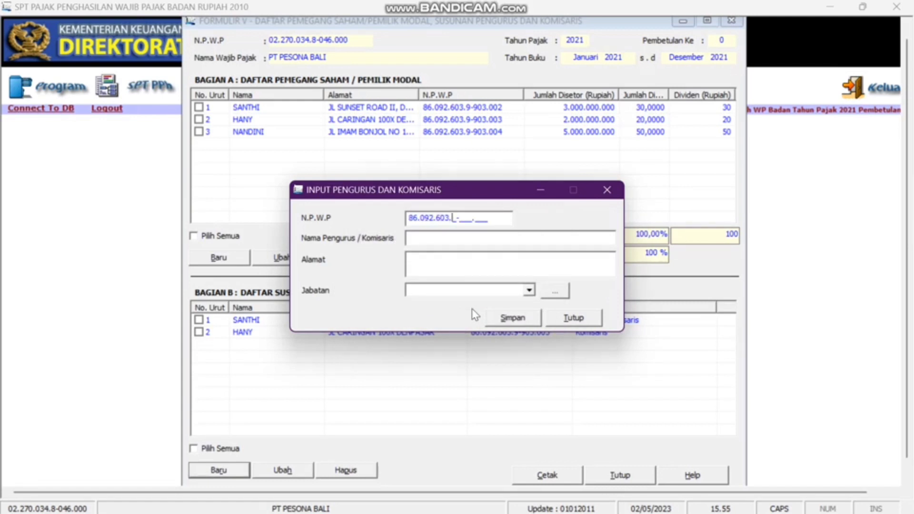
- Add the third officer as Direktur and close Formulir 1771-V
key("Tab")
type("NANDINI")
key("Tab")
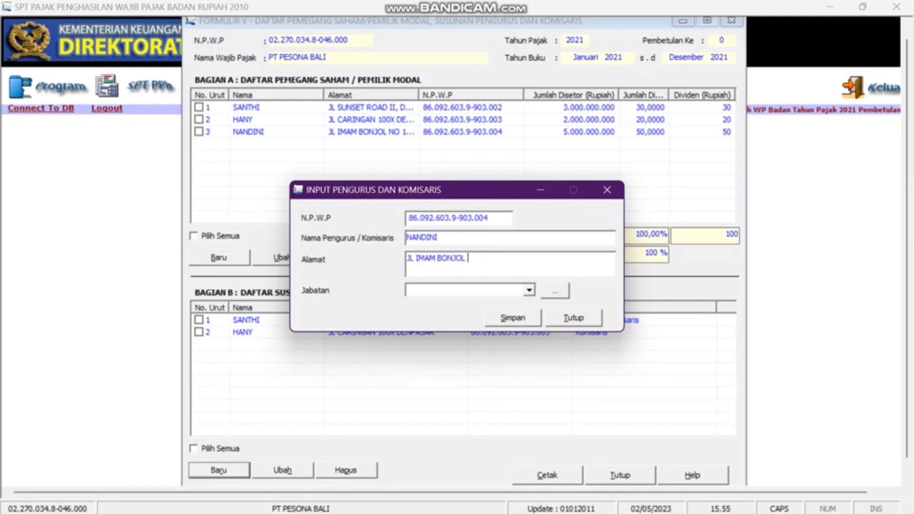
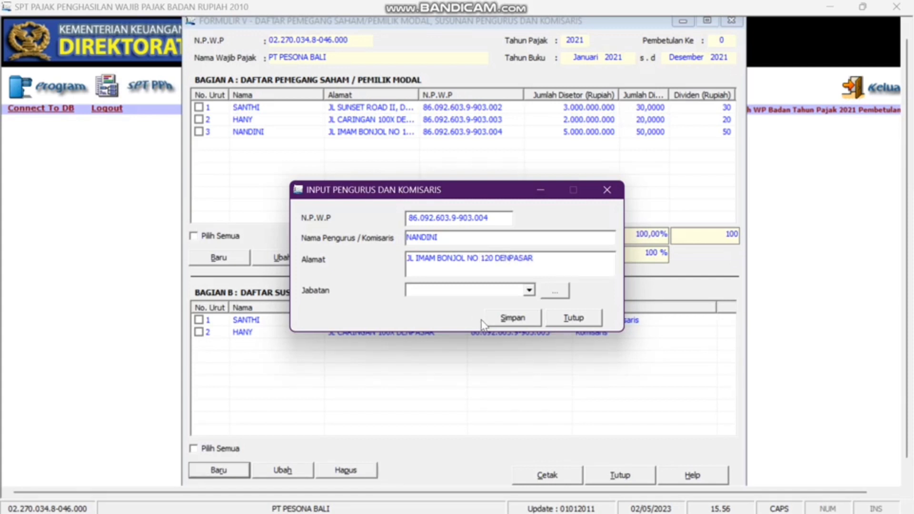
left_click(485, 290)
left_click(490, 341)
left_click(510, 318)
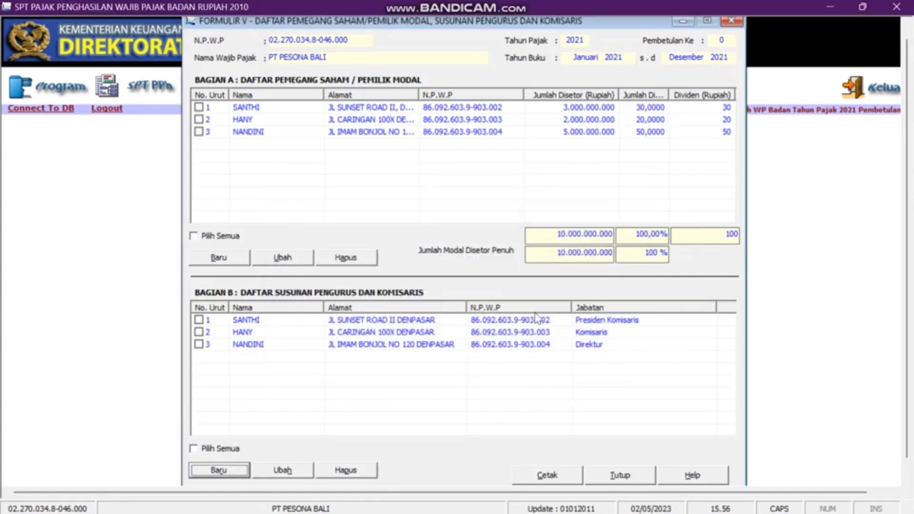
left_click(731, 21)
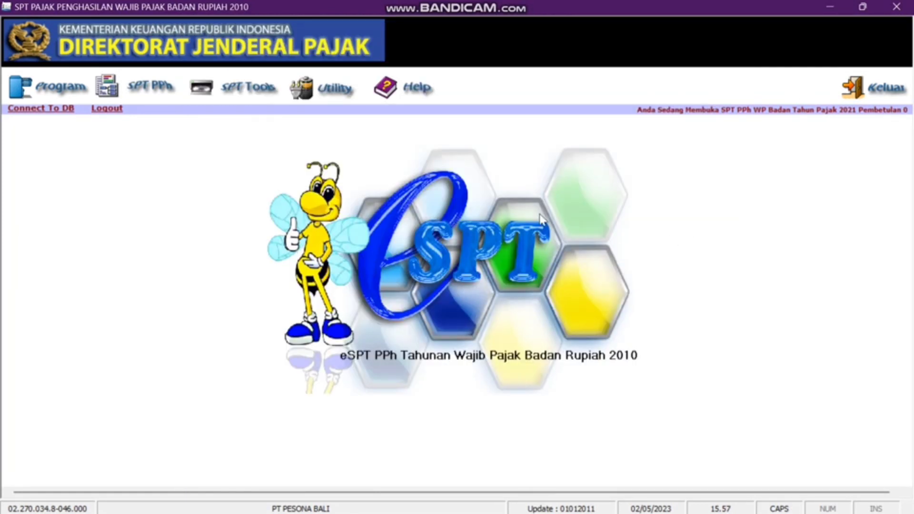
- Open Formulir 1771-IV and enter row 1's deposit interest at 20%, giving 2.000.000 tax
left_click(159, 94)
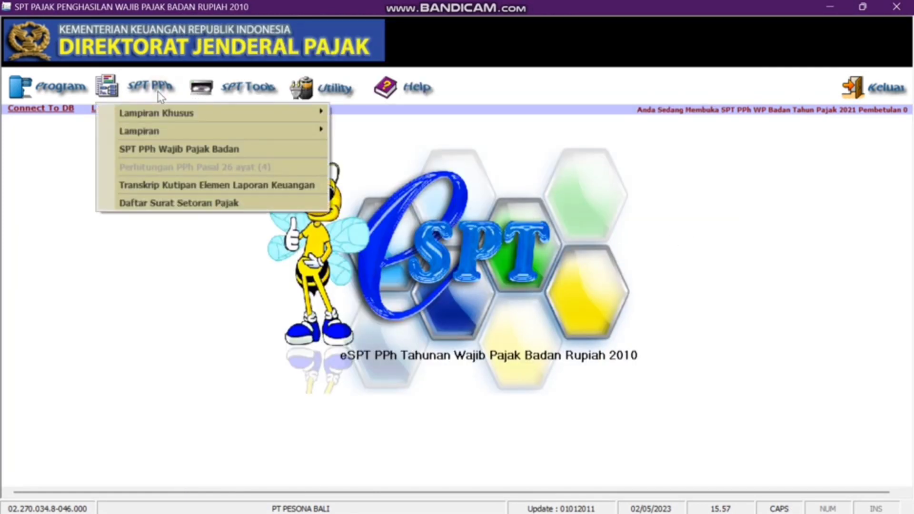
mouse_move(159, 131)
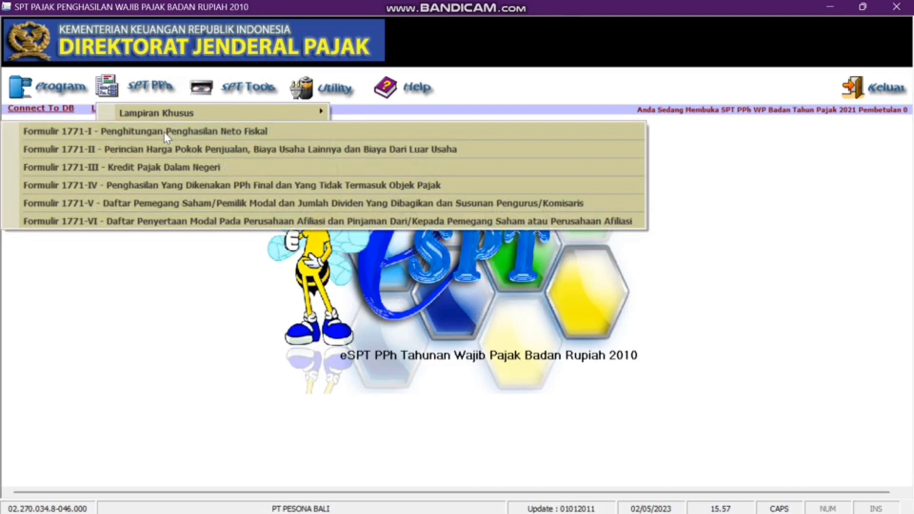
left_click(158, 188)
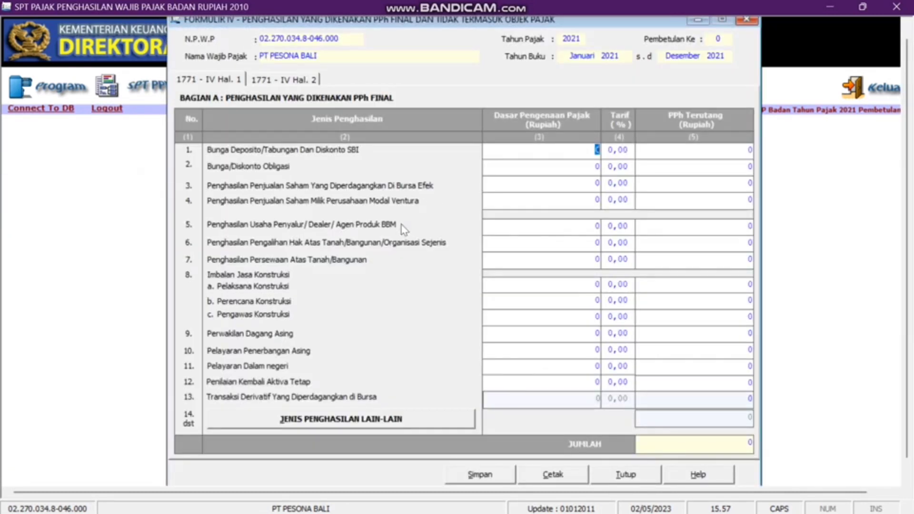
left_click(554, 153)
type("10000000")
key("Tab")
type("20")
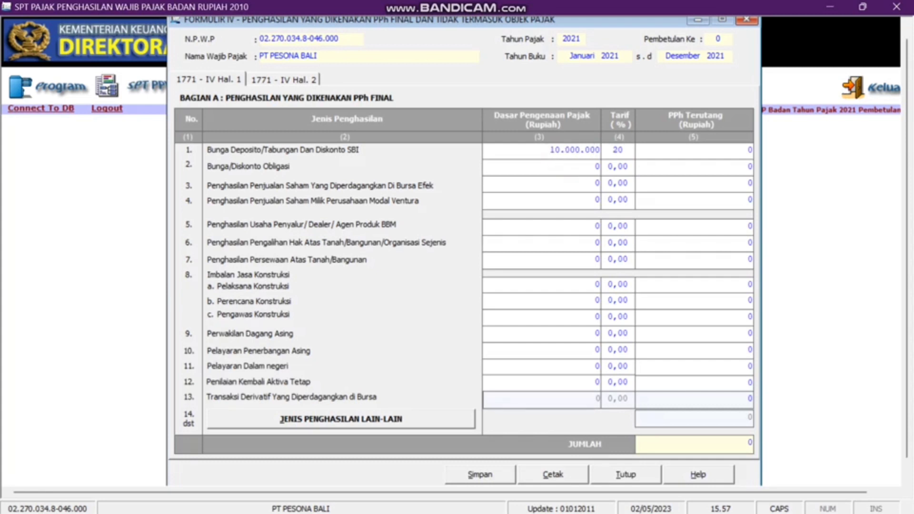
key("Tab")
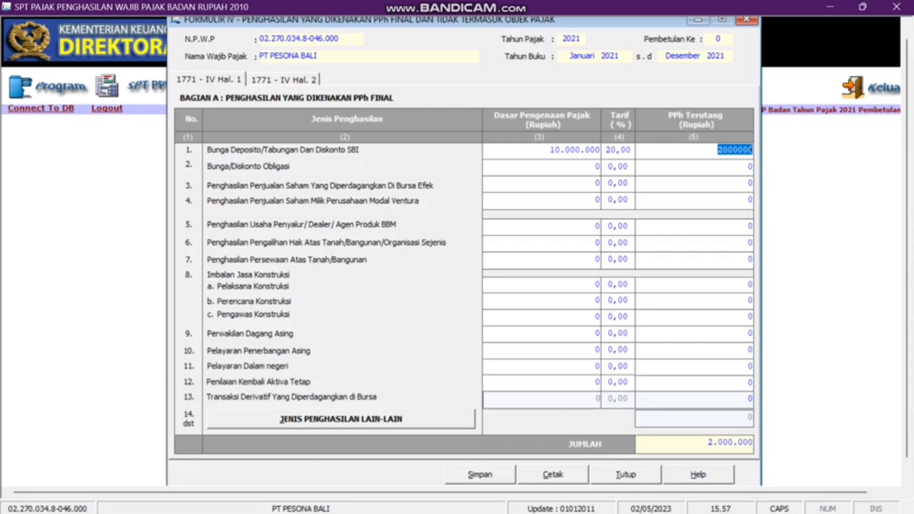
key("Tab")
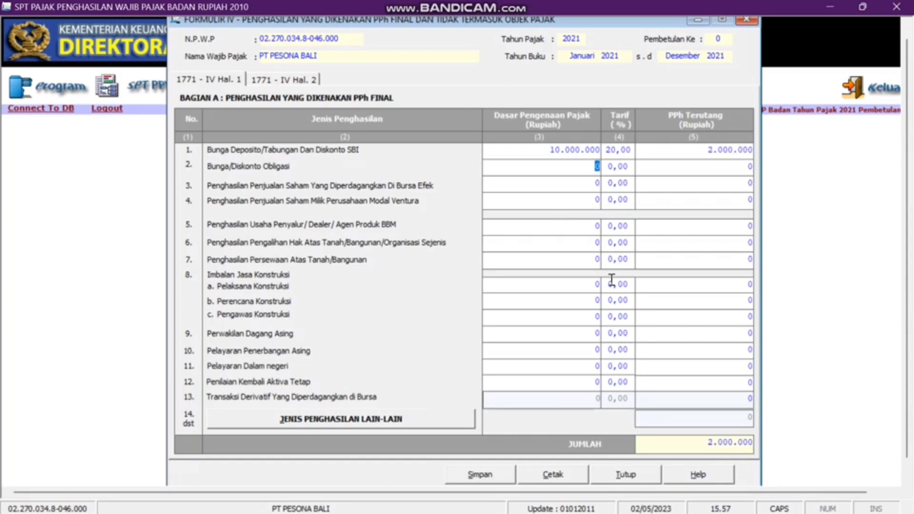
- Enter the 200.000.000 land/building rental tax base at 10% and go to Bagian B
left_click(535, 263)
type("40000000")
type("000")
key("Tab")
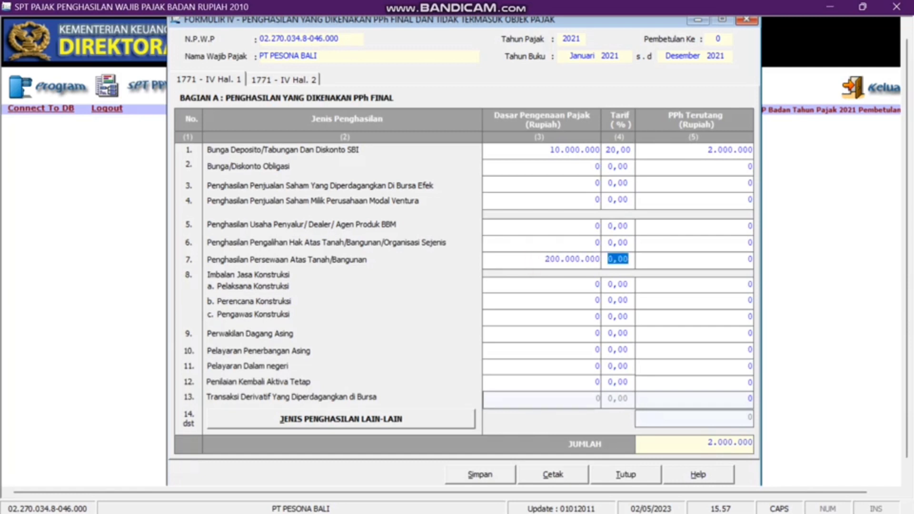
type("10")
key("Tab")
key("Tab")
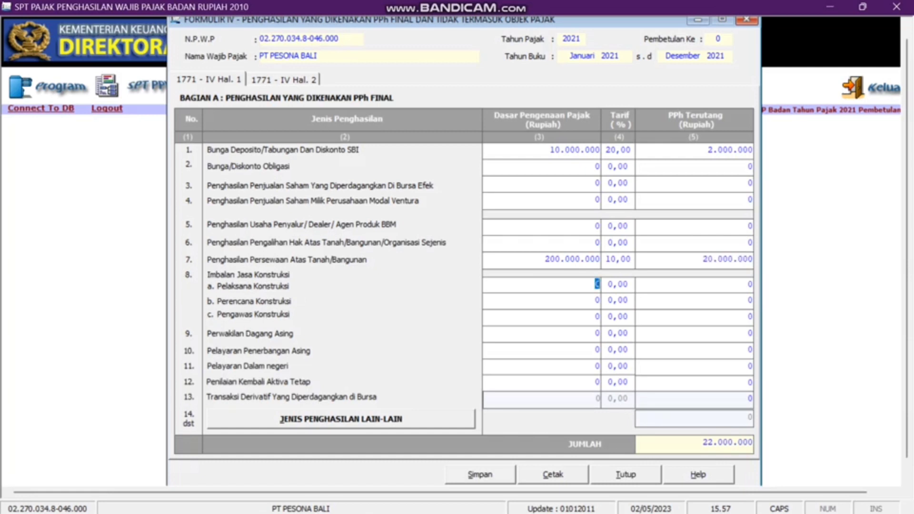
left_click(277, 80)
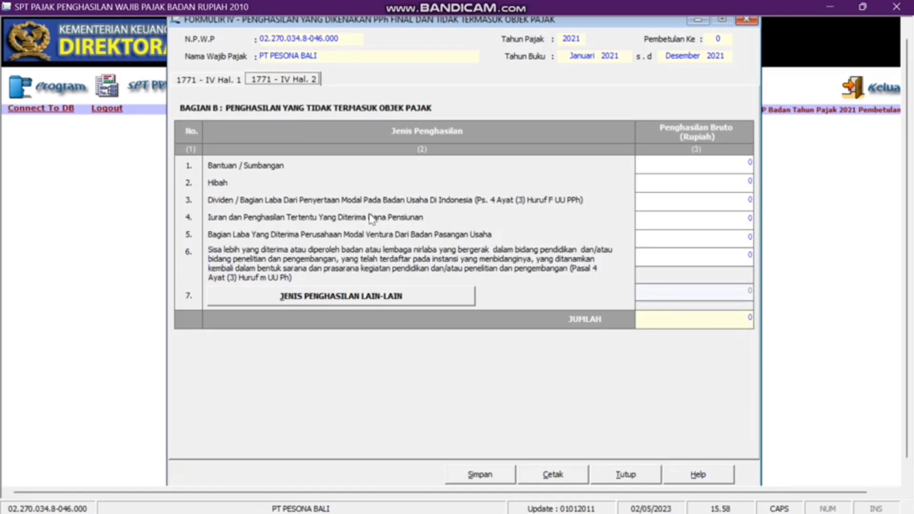
- Enter 100.000.000 dividend income in Bagian B row 3, then save and close Formulir 1771-IV
left_click(686, 205)
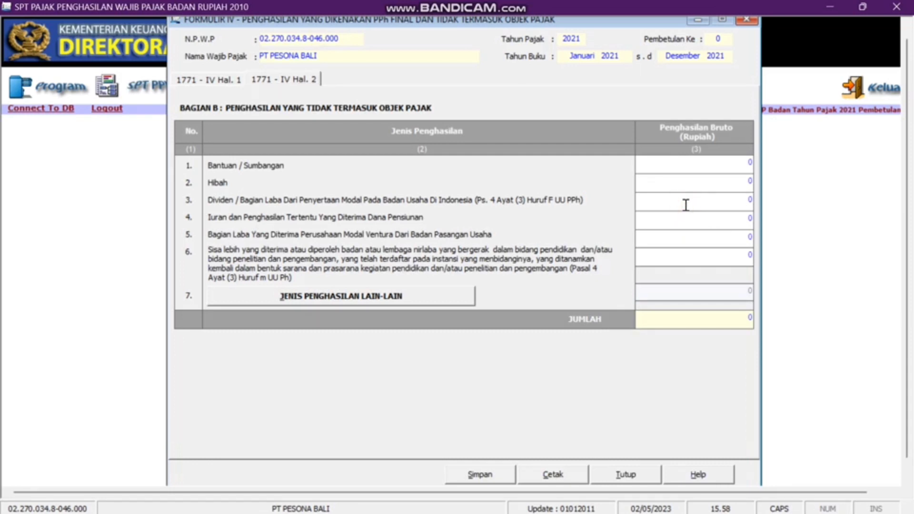
type("10000")
key("Tab")
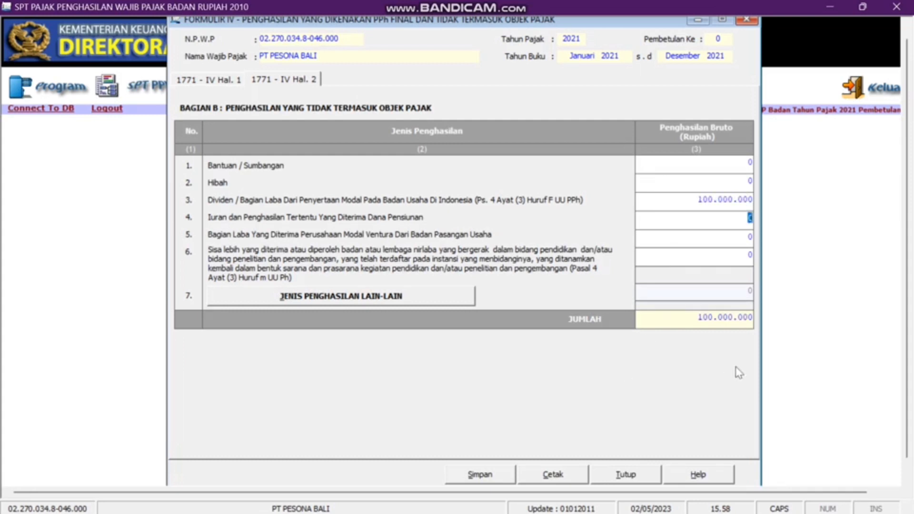
left_click(490, 474)
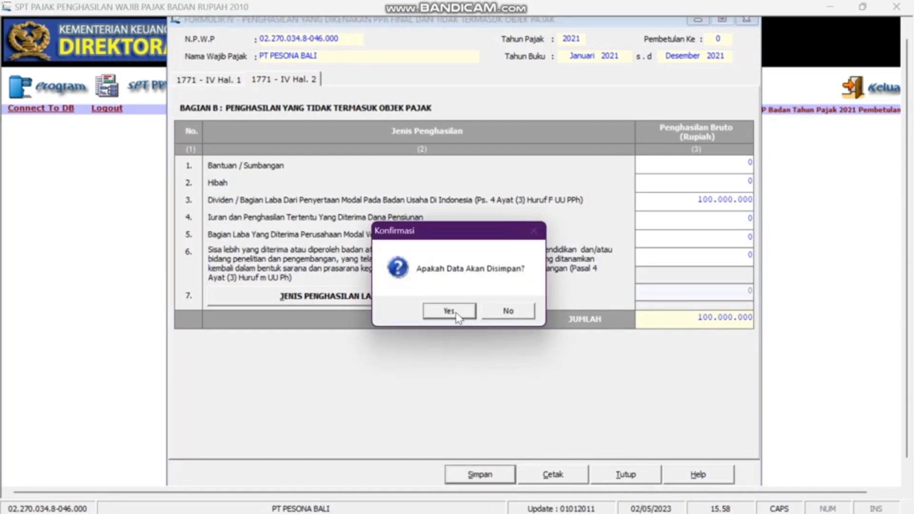
left_click(456, 316)
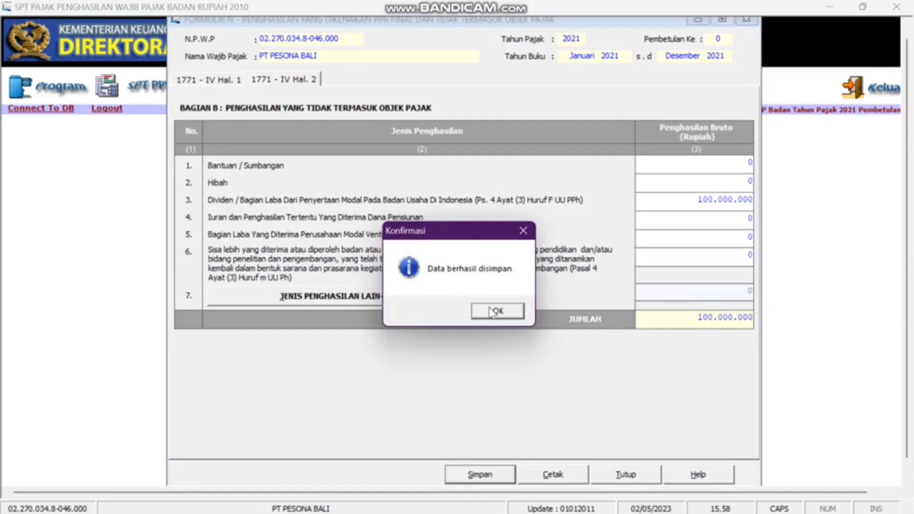
left_click(492, 310)
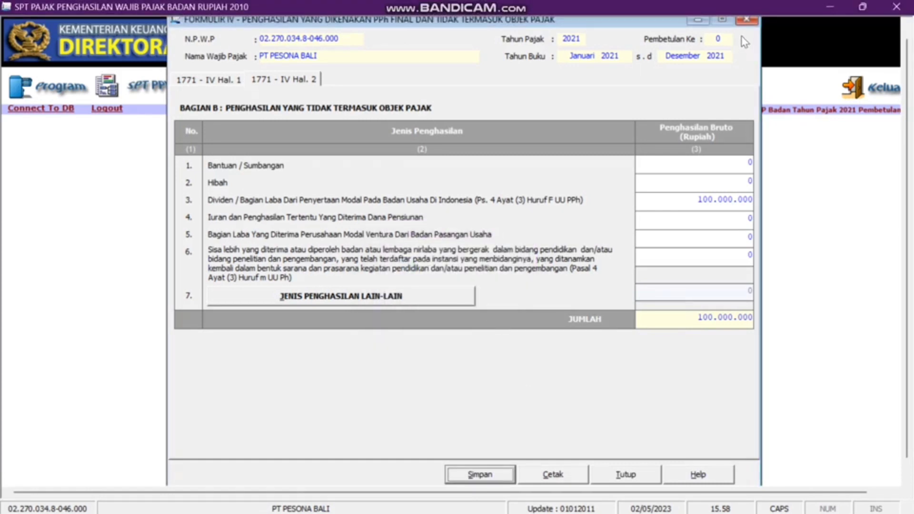
left_click(746, 20)
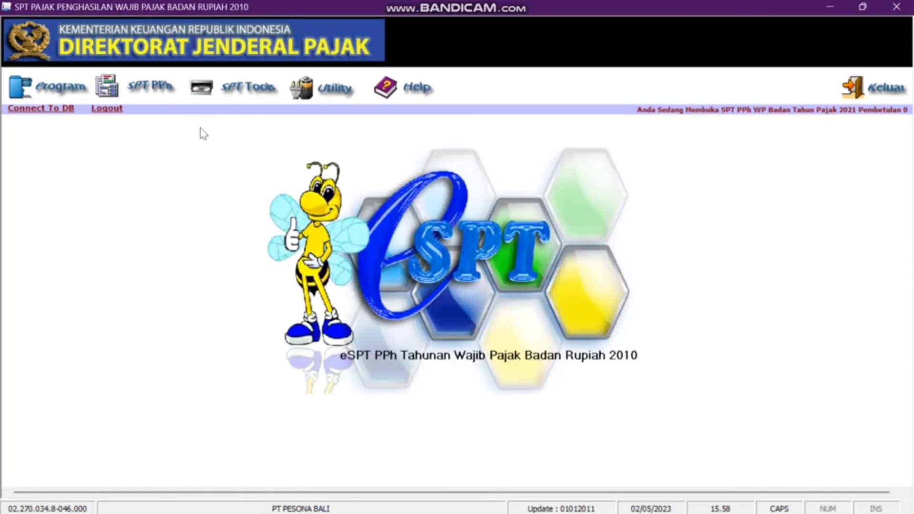
left_click(149, 87)
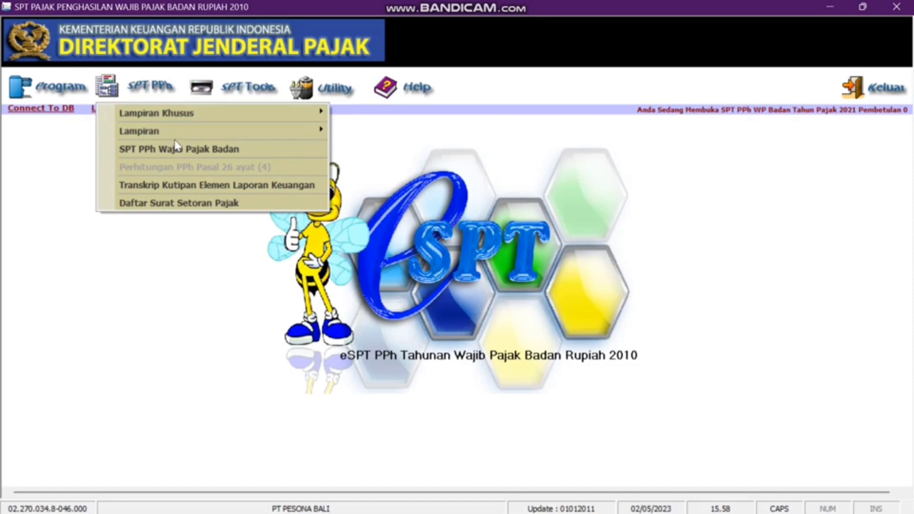
mouse_move(176, 131)
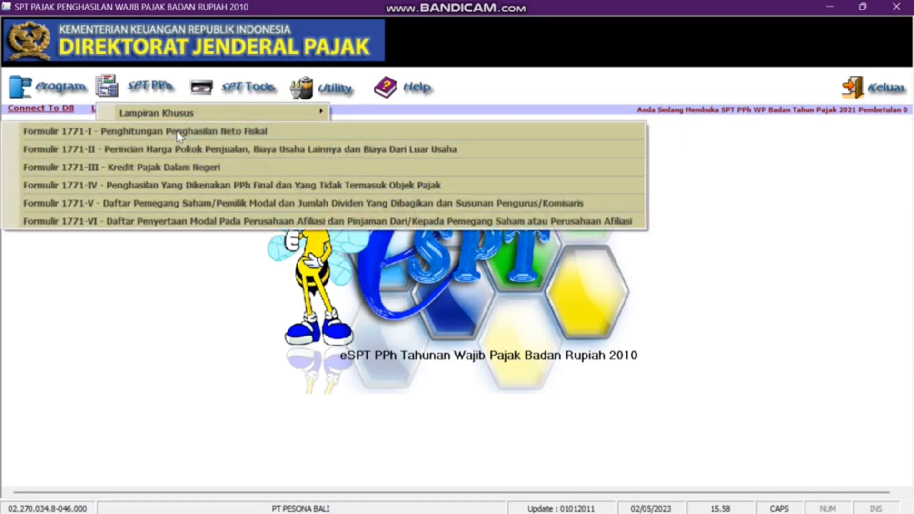
left_click(218, 165)
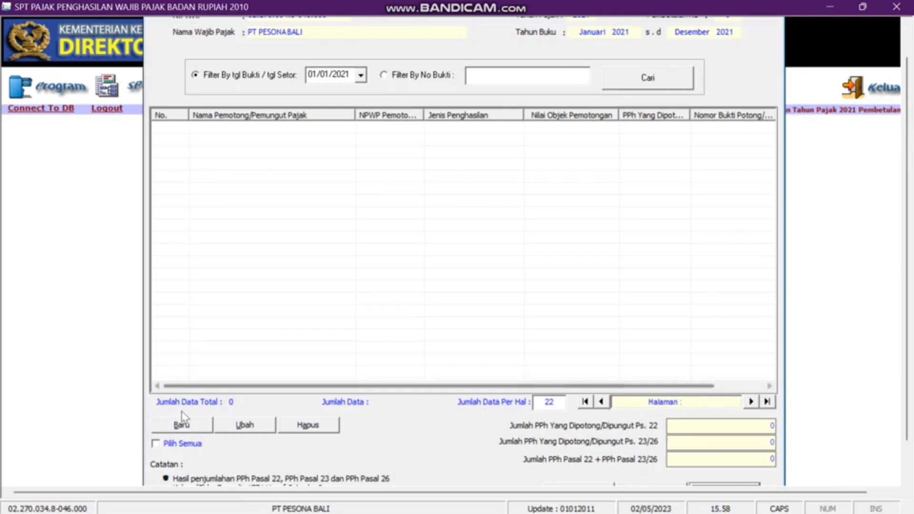
left_click(183, 425)
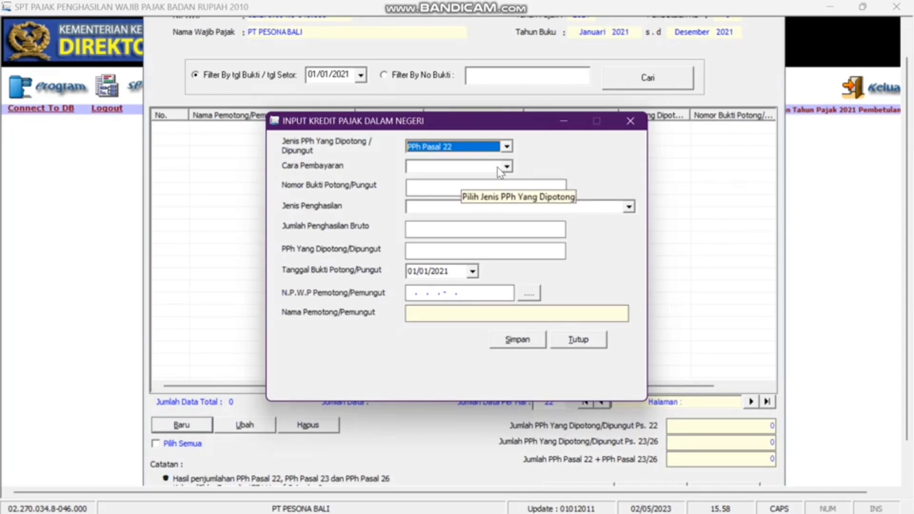
left_click(507, 168)
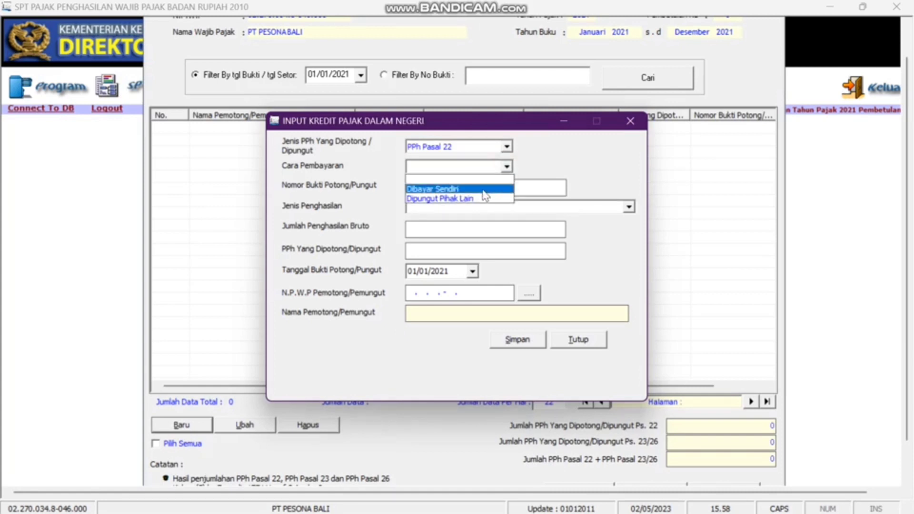
left_click(512, 142)
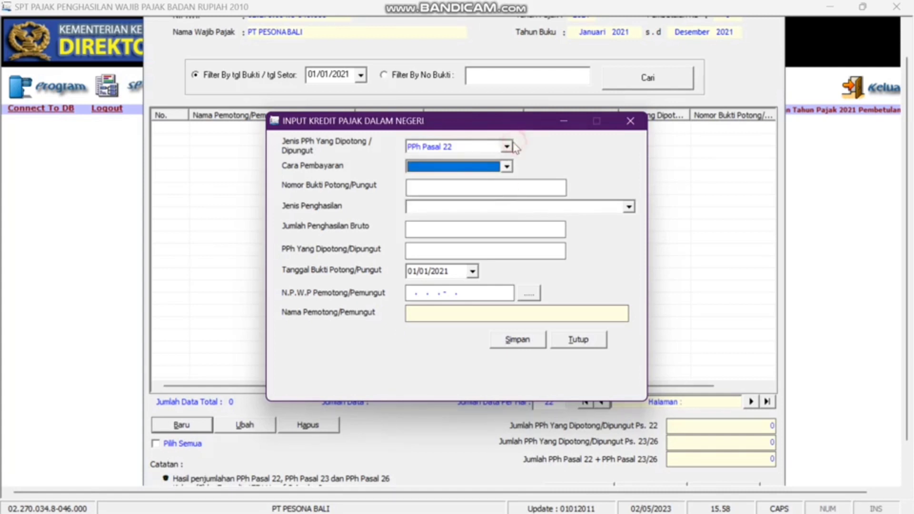
left_click(506, 147)
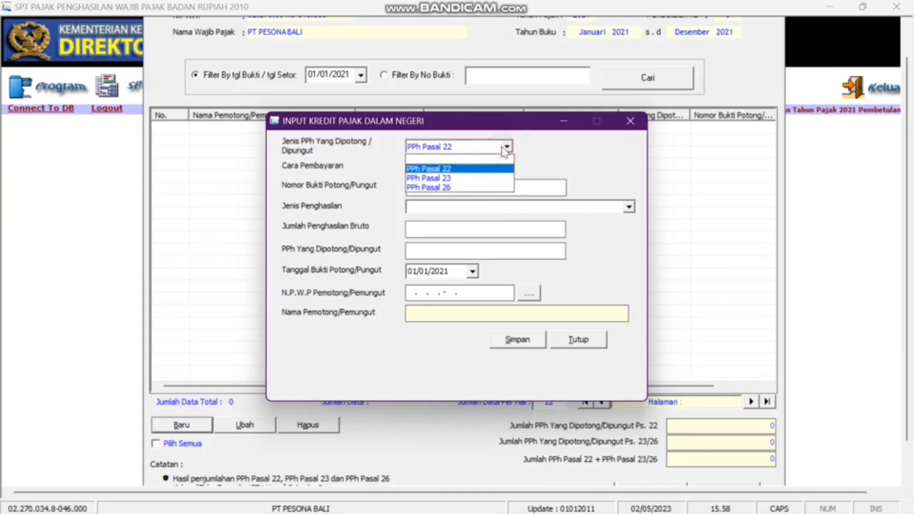
left_click(493, 178)
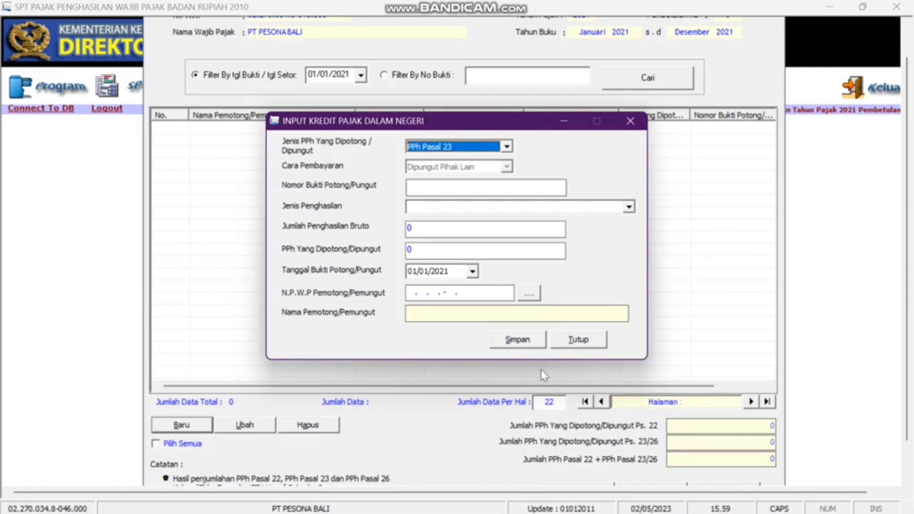
left_click(563, 344)
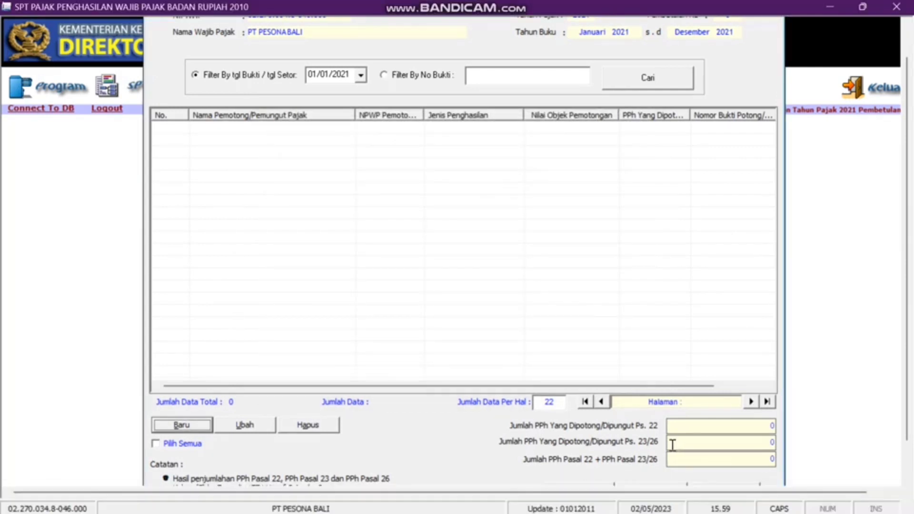
left_click(661, 485)
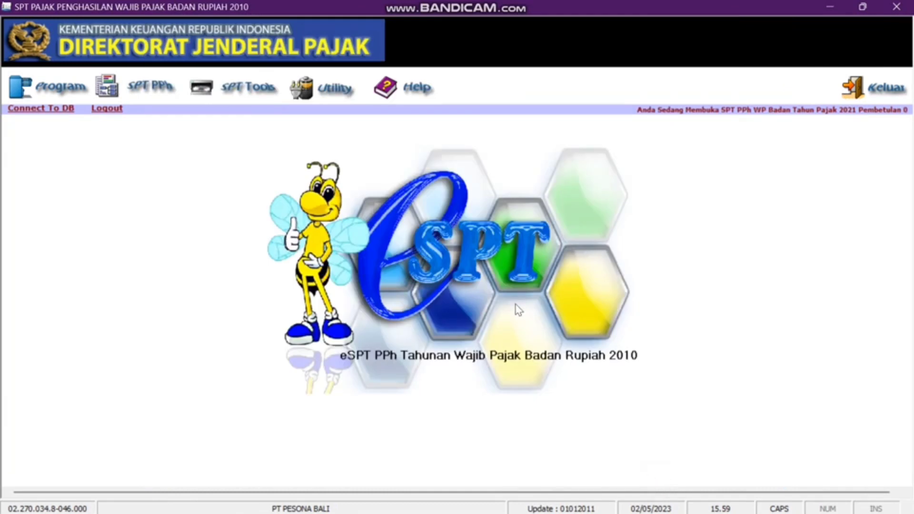
- Open Formulir 1771-II and enter 22.000.000.000 goods purchases and 750.000.000 salary costs
left_click(150, 86)
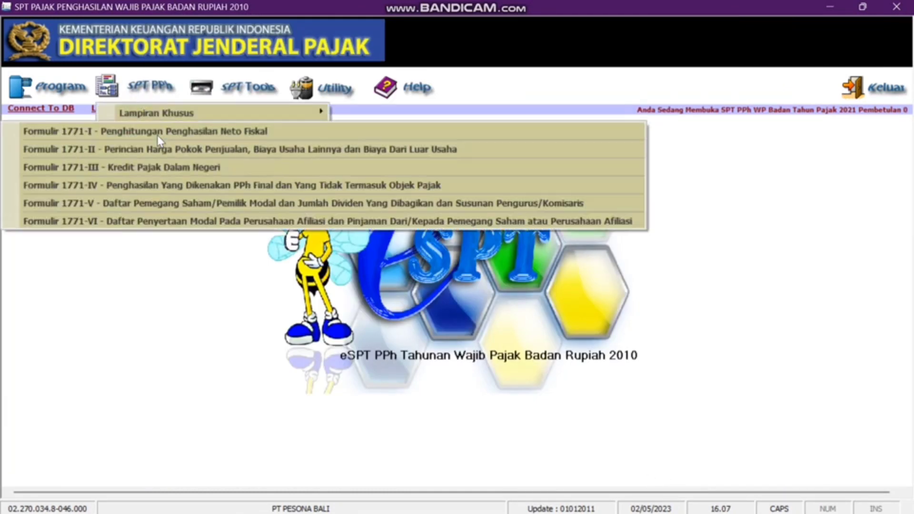
left_click(164, 148)
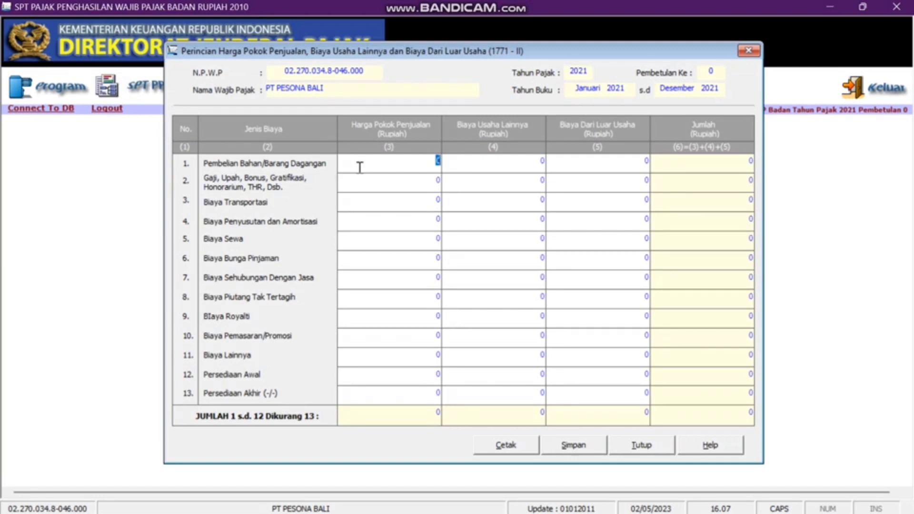
type("22000000000")
key("Tab")
left_click(465, 188)
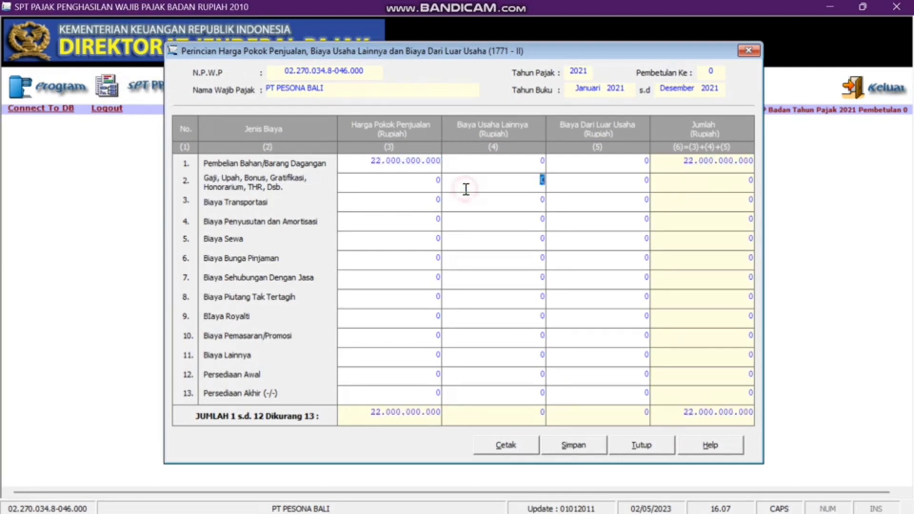
type("750000000")
key("Tab")
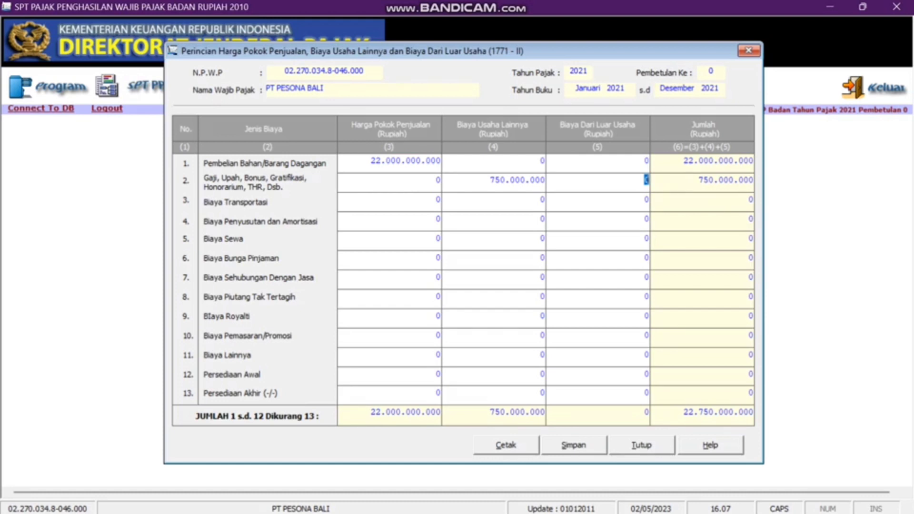
- Enter 50.000.000 depreciation, 140.000.000 rent and 150.000.000 loan interest costs
left_click(509, 225)
type("50.0")
type("00.")
type("000")
key("Tab")
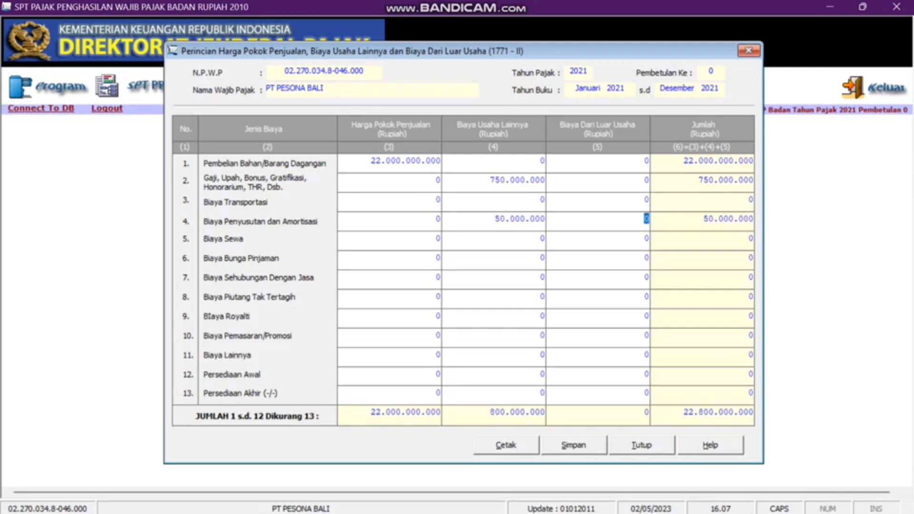
left_click(471, 246)
type("140000000")
key("Tab")
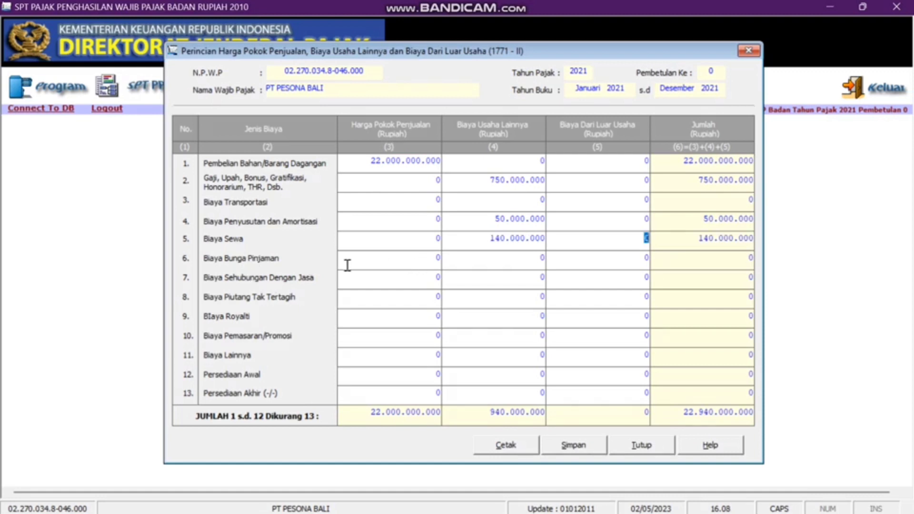
left_click(586, 263)
type("150.")
type("000.000")
key("Tab")
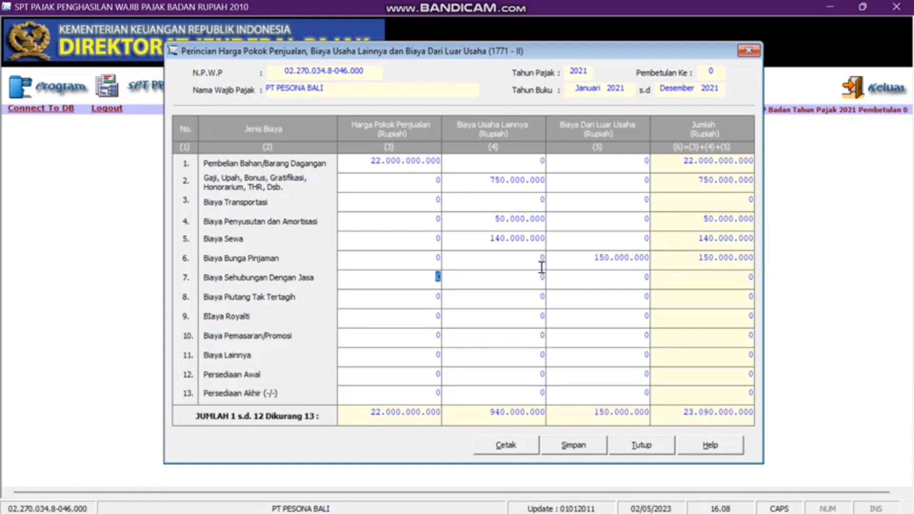
- Enter 190.000.000 service, 100.000.000 marketing, and 382.000.000 / 20.000.000 other business costs
left_click(533, 279)
type("190.")
type("000.000")
key("Tab")
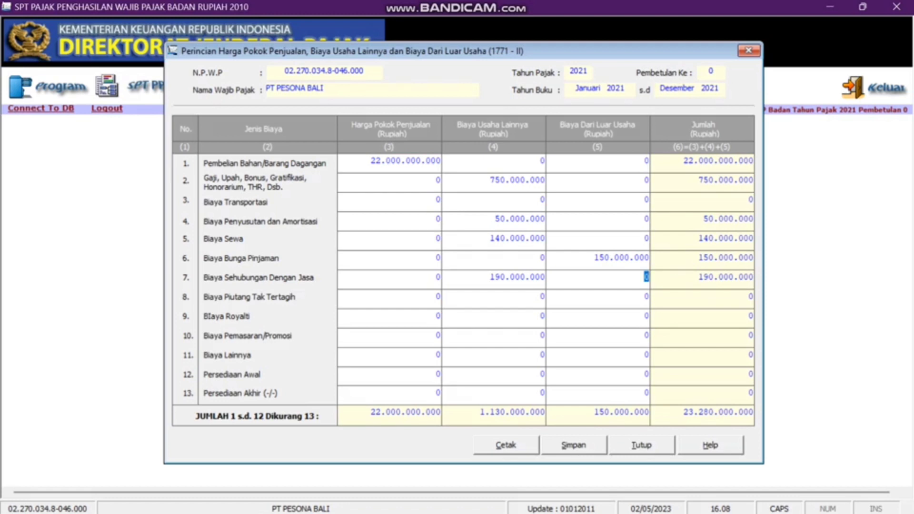
left_click(497, 334)
type("100.000.000")
key("Tab")
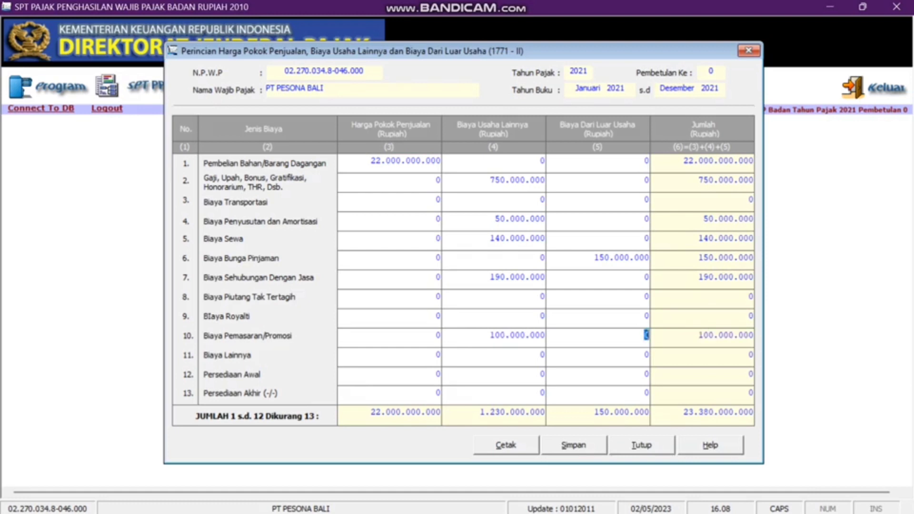
left_click(503, 355)
type("382000000")
key("Tab")
type("20.000.")
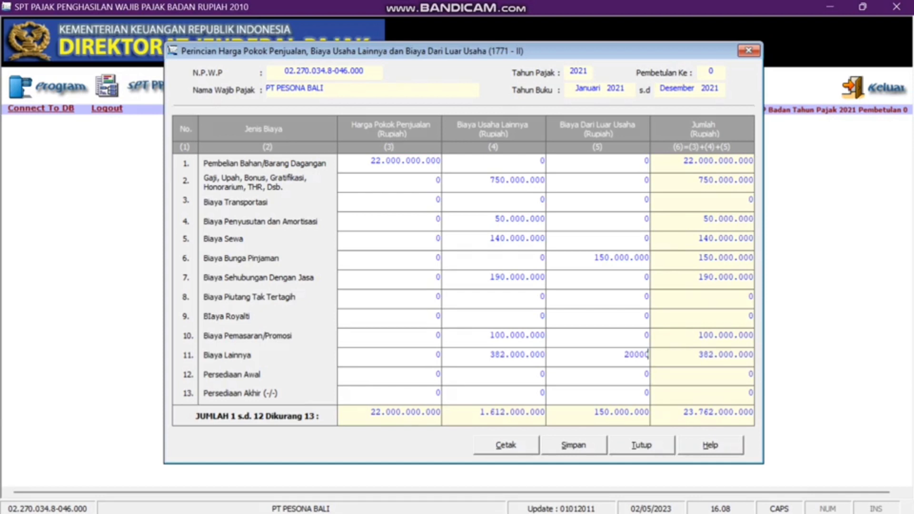
type("000")
key("Tab")
- Enter 1.000.000.000 opening and 800.000.000 closing inventory, then save and close Formulir 1771-II
type("1000000000")
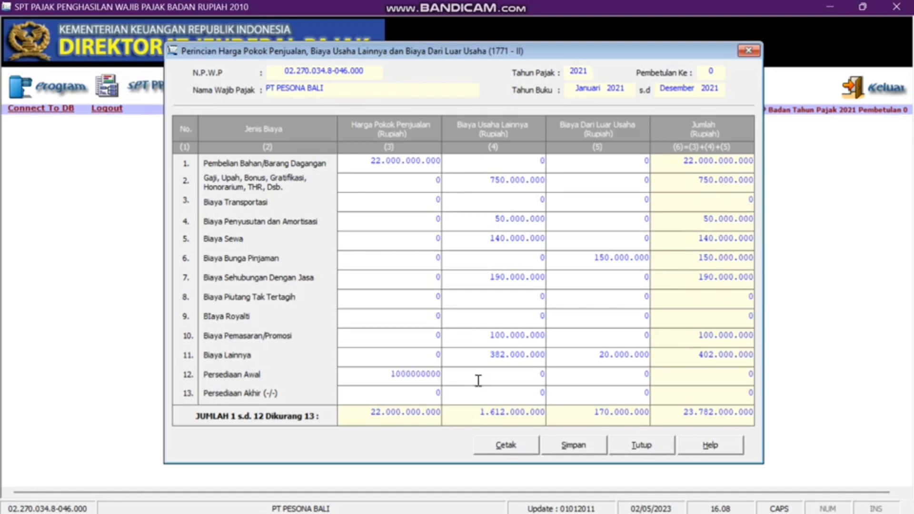
left_click(401, 394)
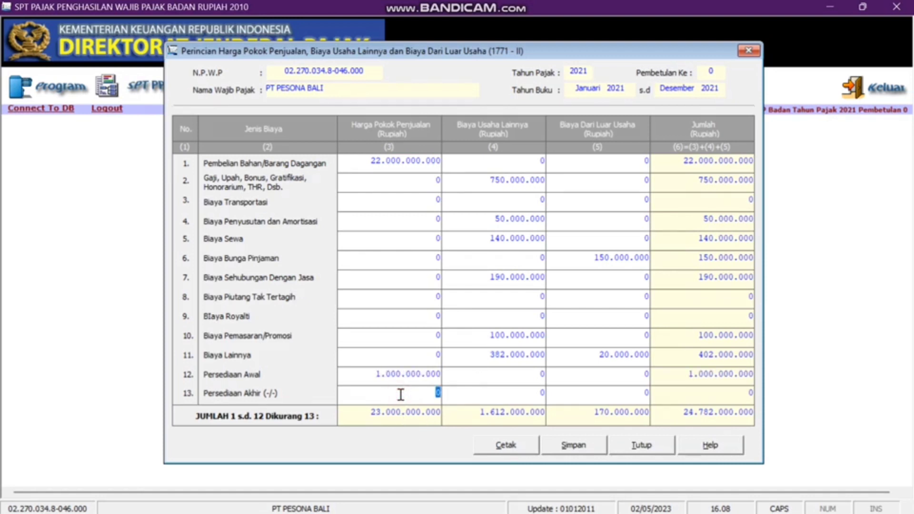
type("800000000")
key("Tab")
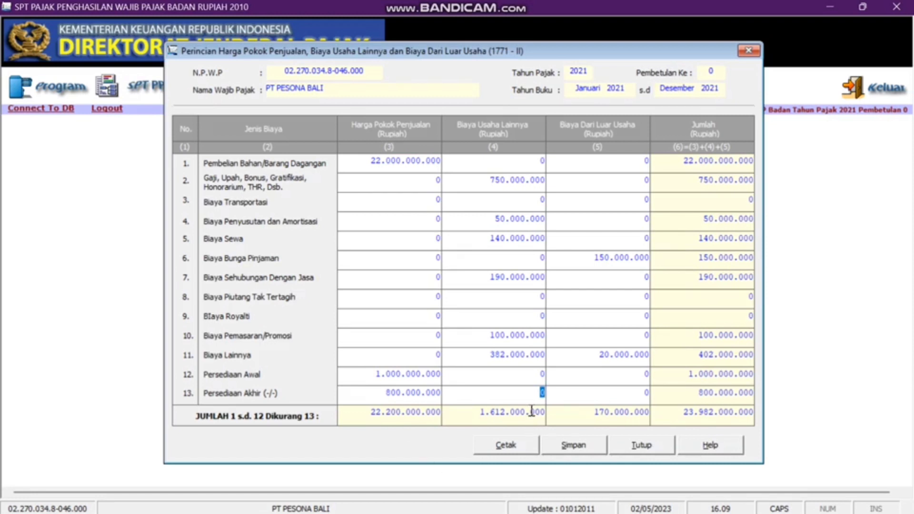
left_click(571, 448)
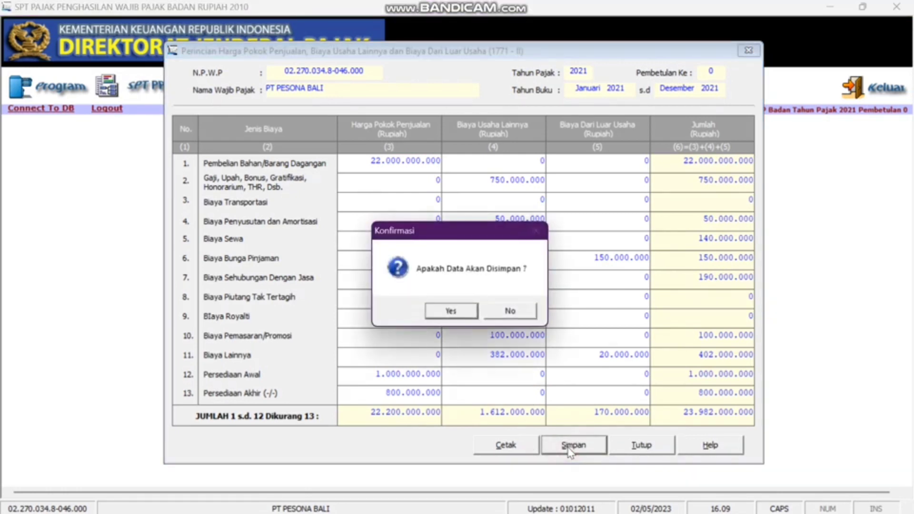
left_click(445, 313)
left_click(496, 311)
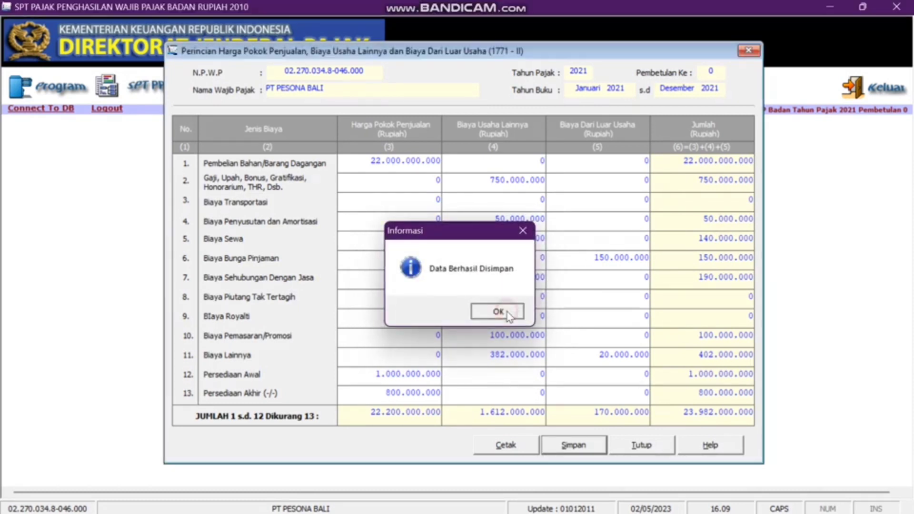
left_click(742, 54)
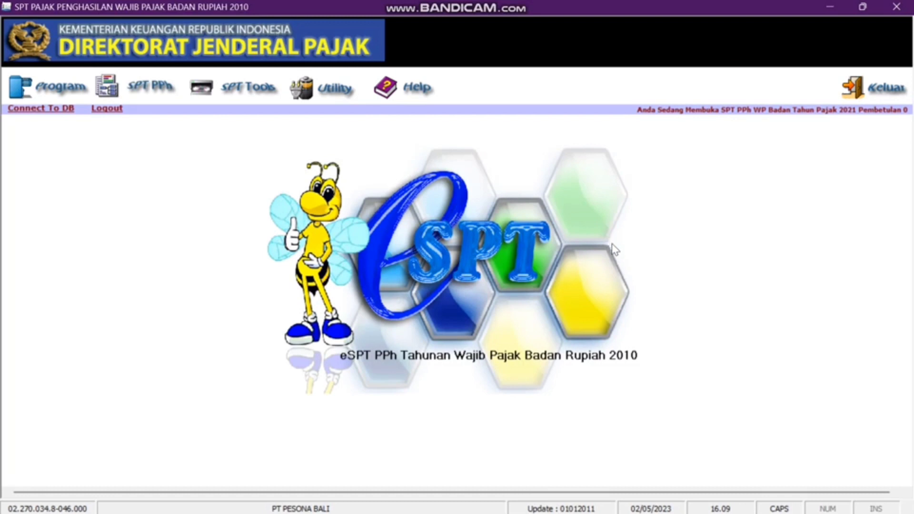
- Open Formulir 1771-I and enter the Peredaran Usaha revenue of 22.500.000.000
left_click(151, 87)
mouse_move(162, 128)
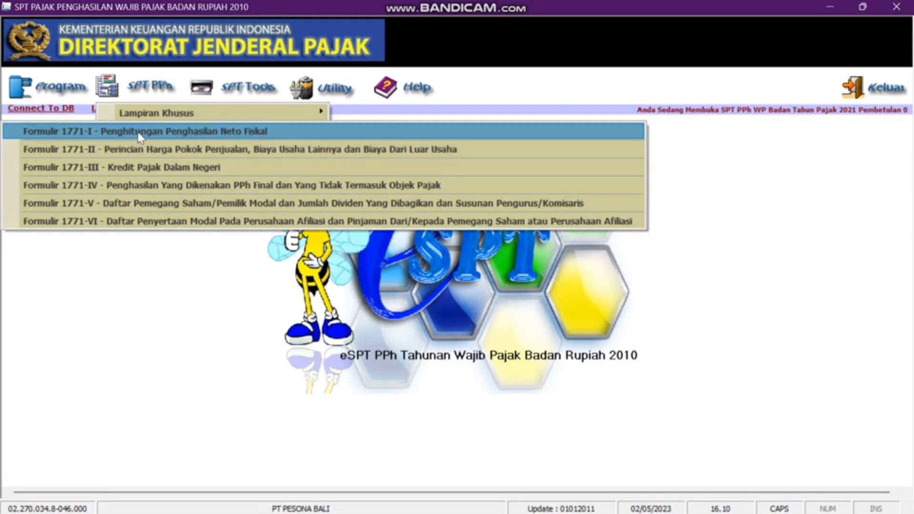
left_click(140, 136)
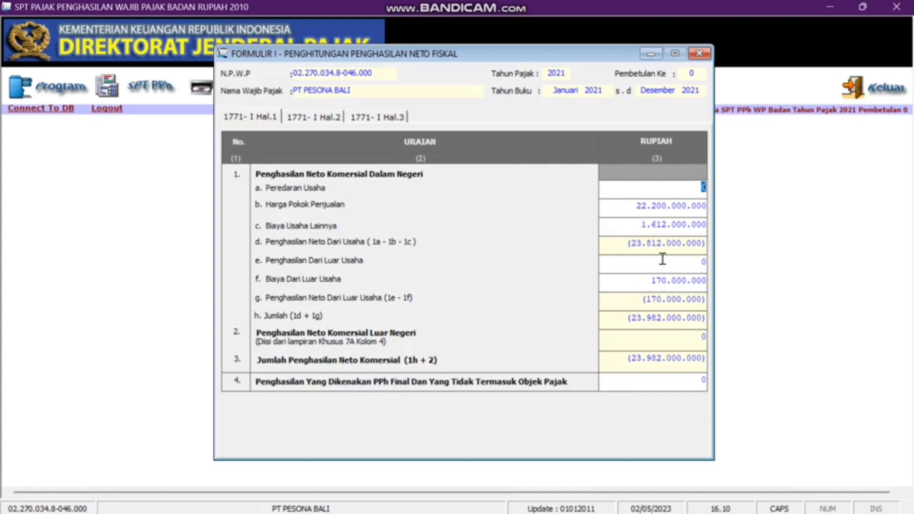
left_click(646, 190)
type("2250000000")
key("Tab")
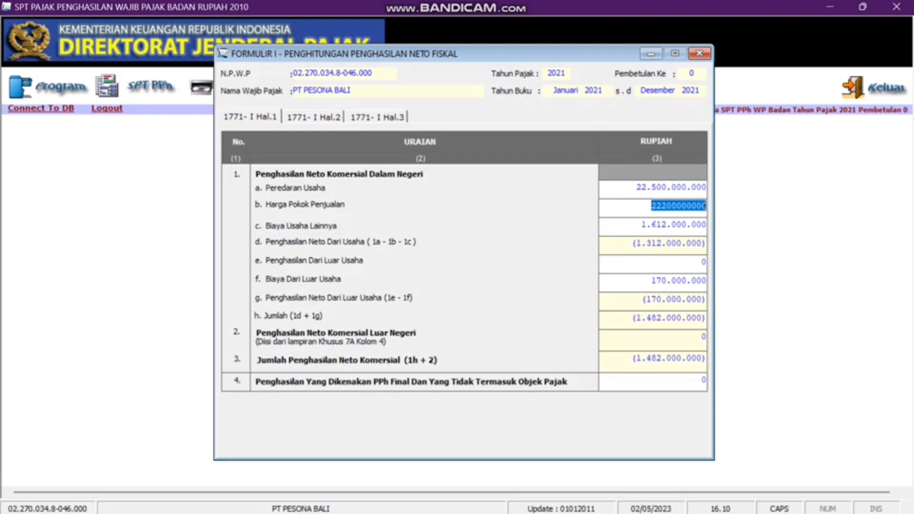
- Enter 480.000.000 non-operating income and 310.000.000 final-tax income on line 4
left_click(655, 265)
type("480.000.000")
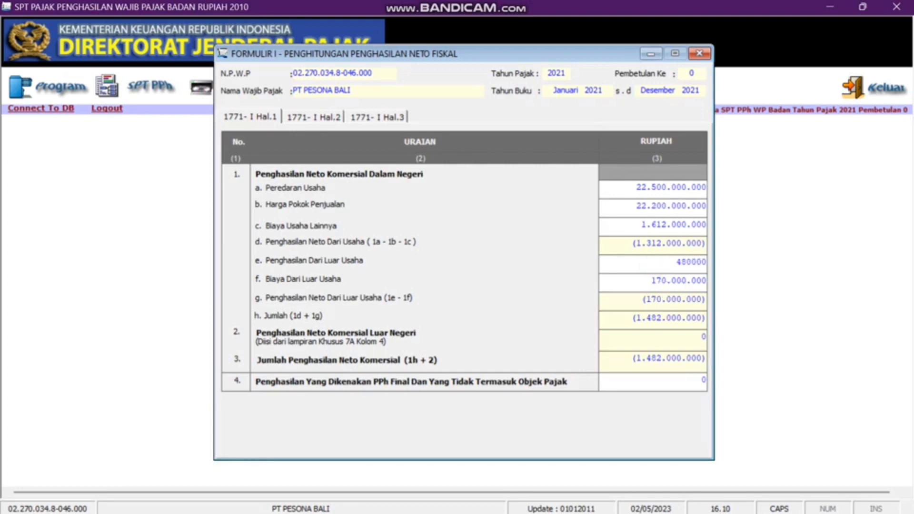
key("Tab")
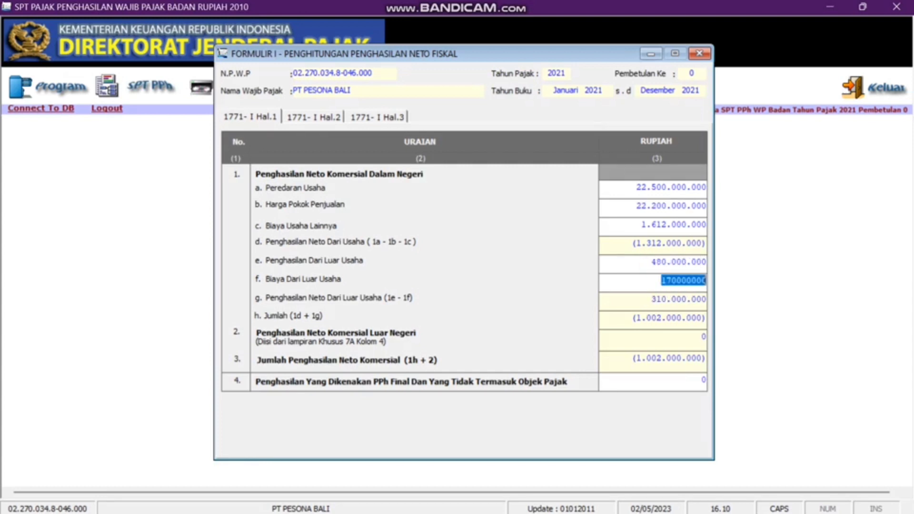
left_click(677, 385)
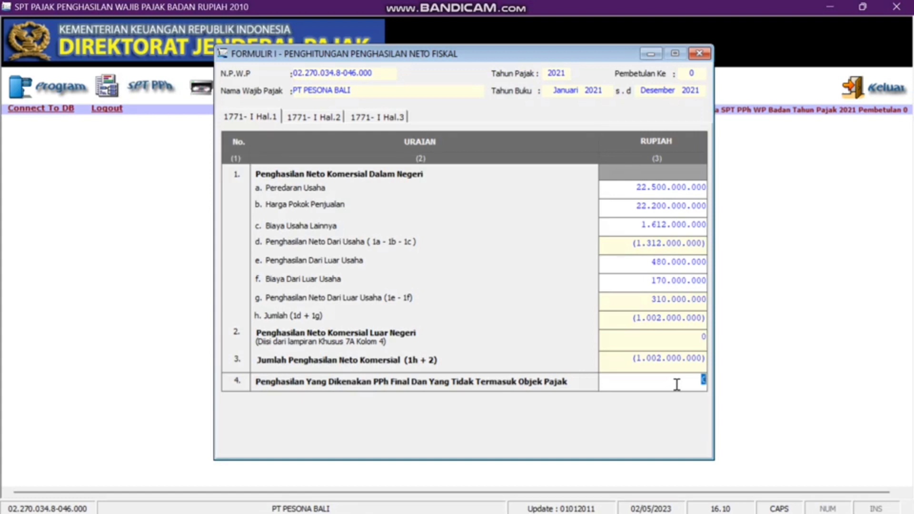
type("310000000")
key("Return")
left_click(324, 119)
- On page 2 of Formulir 1771-I, enter positive adjustments: rows a and d 30.000.000, e 25.000.000, f 20.000.000
left_click(680, 188)
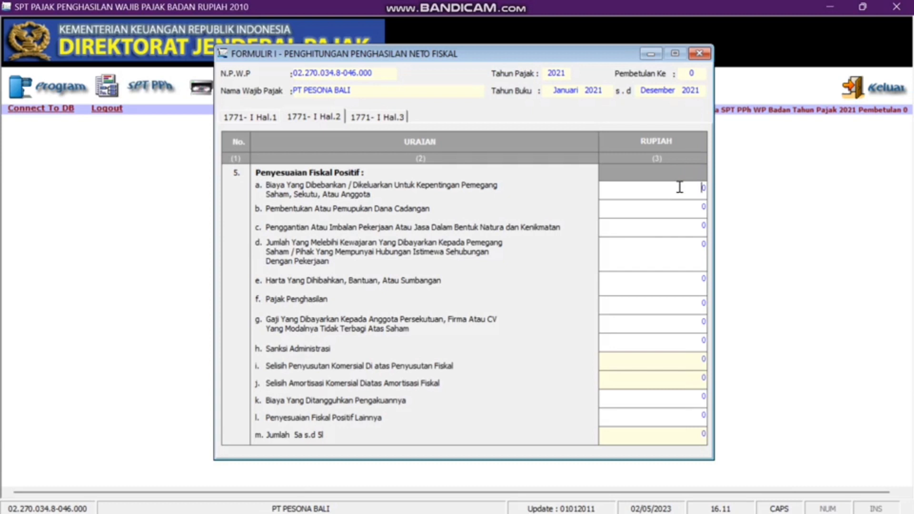
type("30.000.000")
key("Tab")
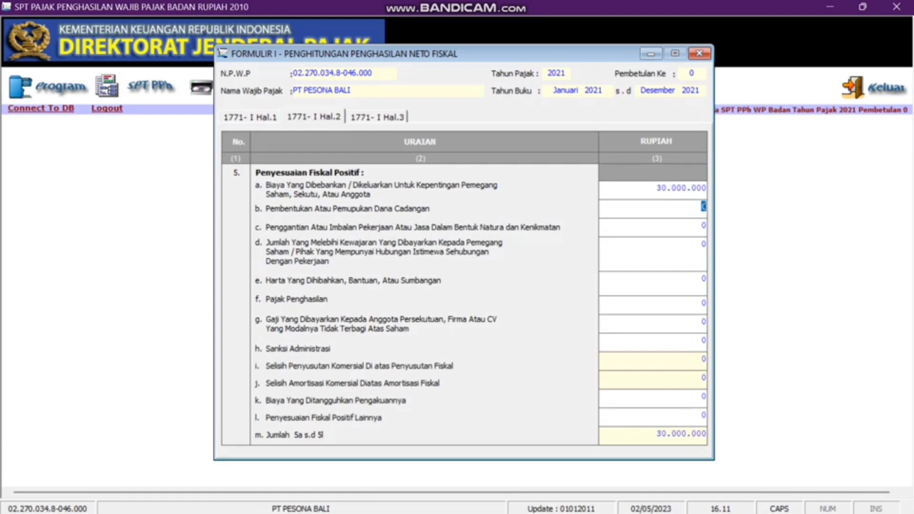
left_click(665, 261)
type("30.000.000")
key("Tab")
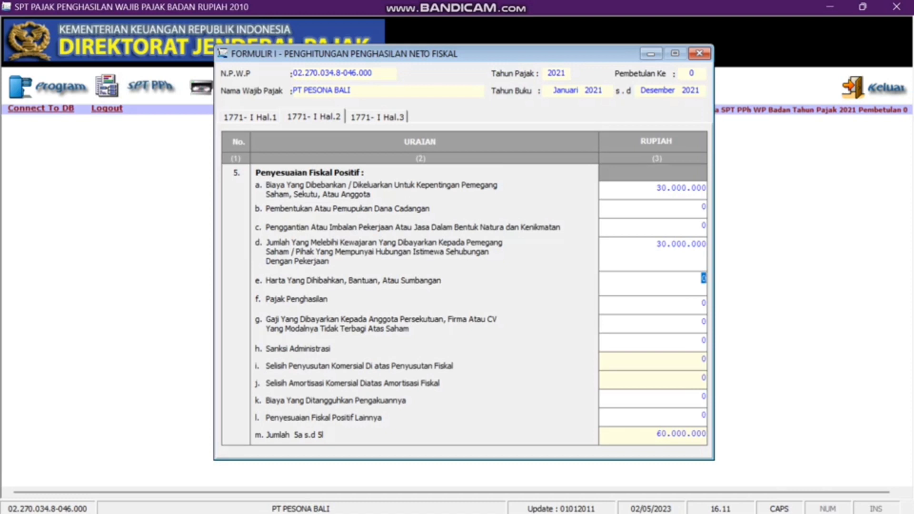
type("25000000")
key("Tab")
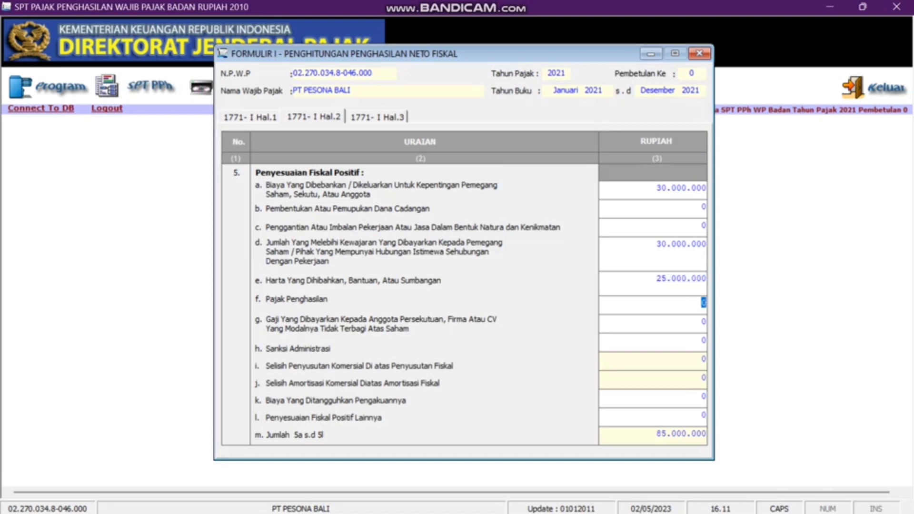
type("20000000")
key("Tab")
- Enter Sanksi Administrasi 7.200.000 in row h and 165.300.000 in row l, then go to page 3
left_click(665, 343)
type("7200000")
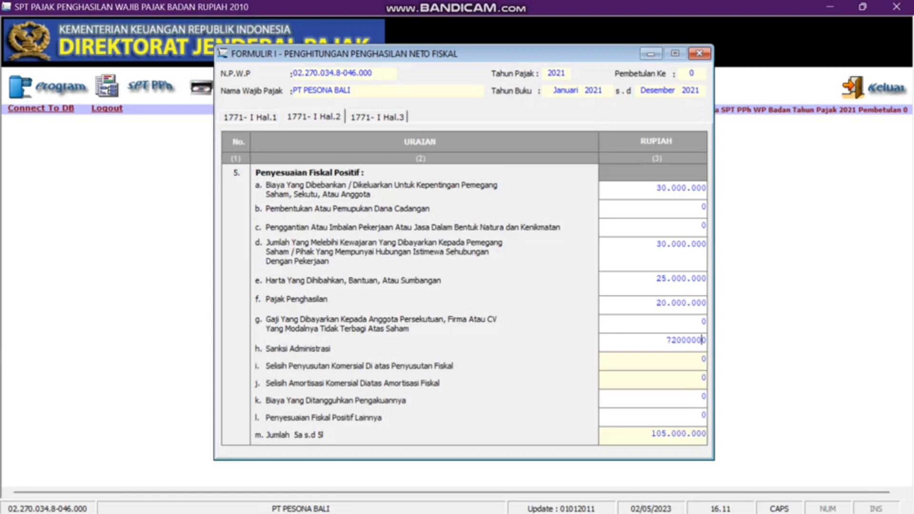
key("Tab")
left_click(672, 415)
type("1653000000")
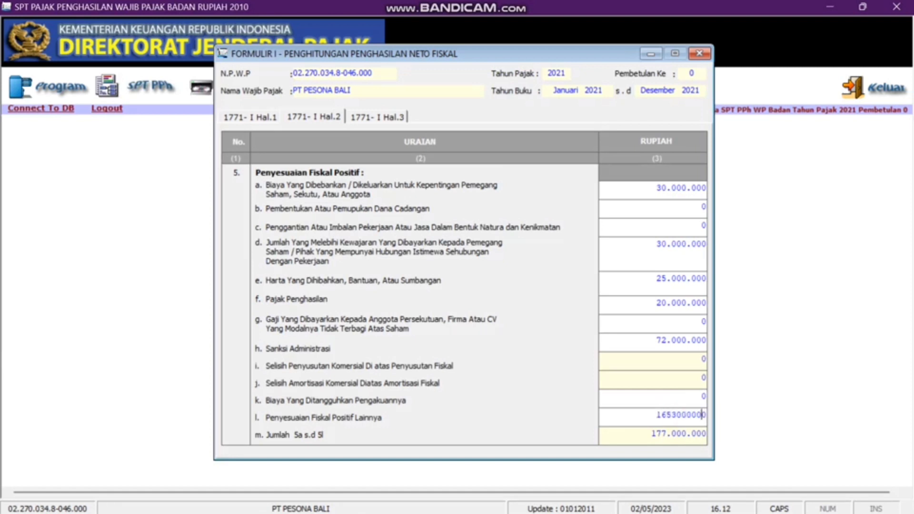
key("Return")
left_click(376, 117)
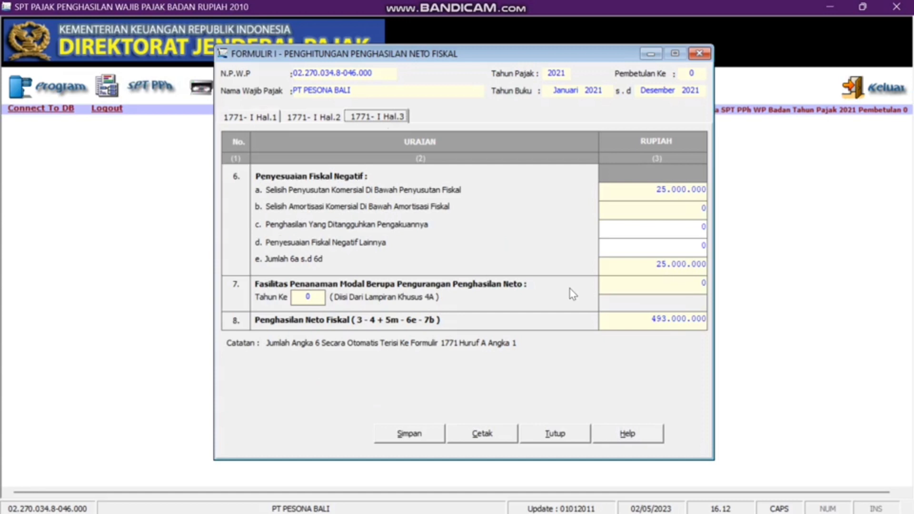
- Set other negative fiscal adjustments in field 6d to 200.000.000
left_click(644, 250)
type("200000000")
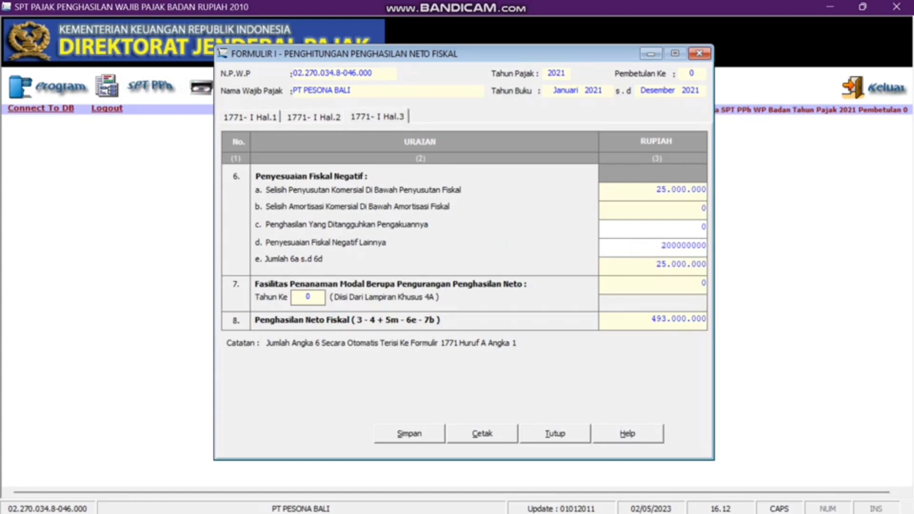
key("Return")
- Save Formulir 1771-I, confirm the success message, and close the form
left_click(417, 433)
left_click(452, 312)
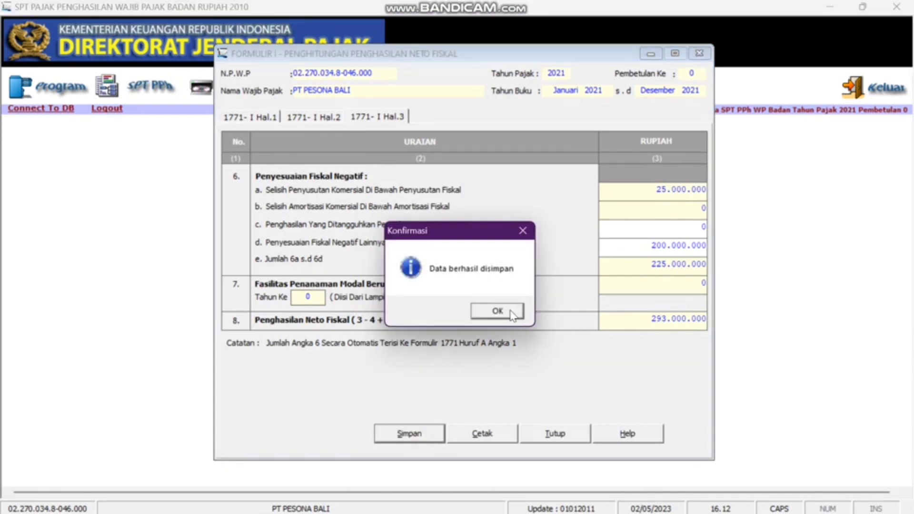
left_click(495, 311)
left_click(700, 54)
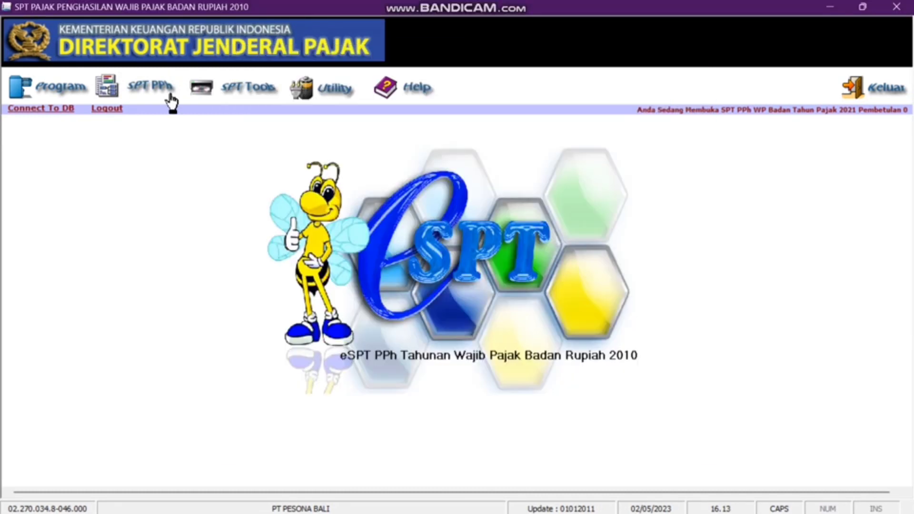
- Open the main SPT Tahunan PPh WP Badan form from the SPT PPh list
left_click(168, 93)
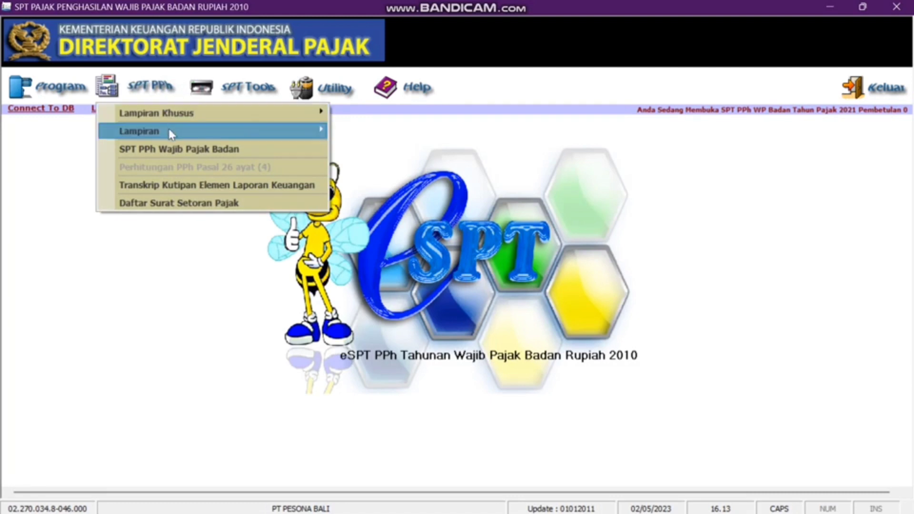
mouse_move(169, 129)
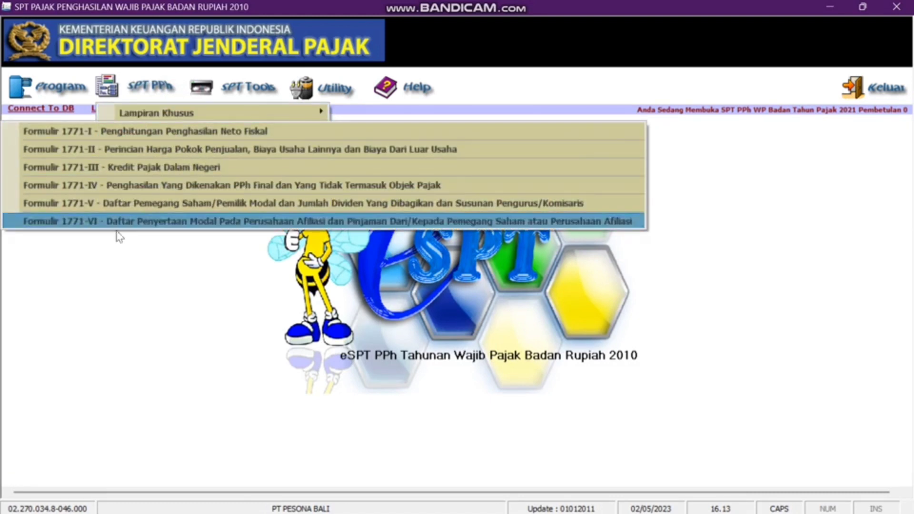
left_click(155, 90)
left_click(157, 91)
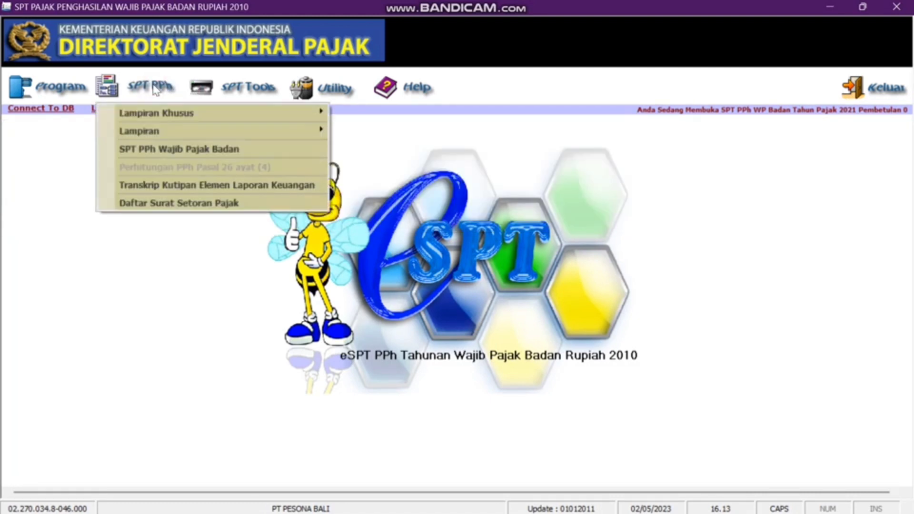
left_click(177, 152)
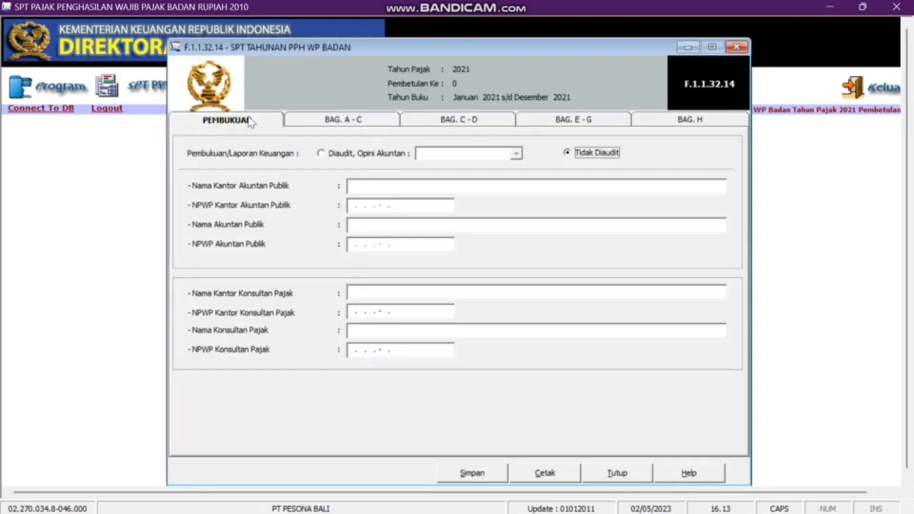
- Mark the financial statements as 'Tidak Diaudit' and show section A–C
left_click(322, 153)
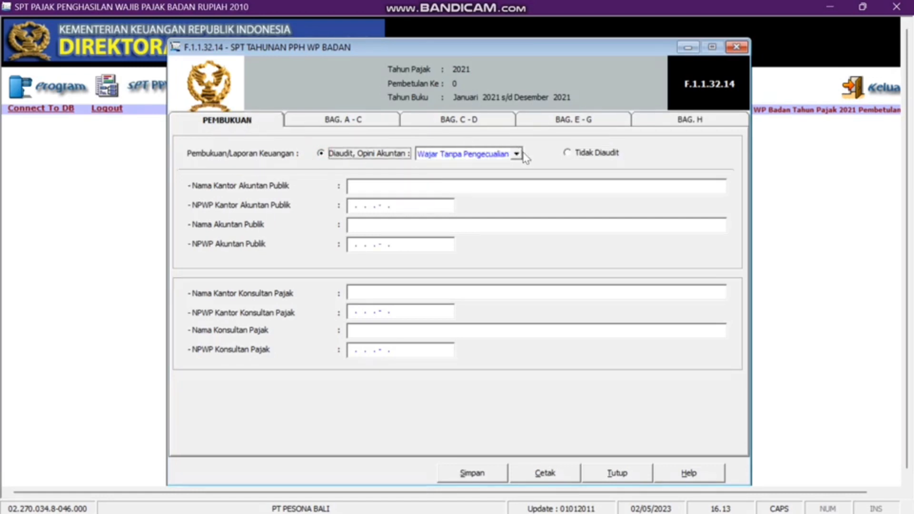
left_click(517, 154)
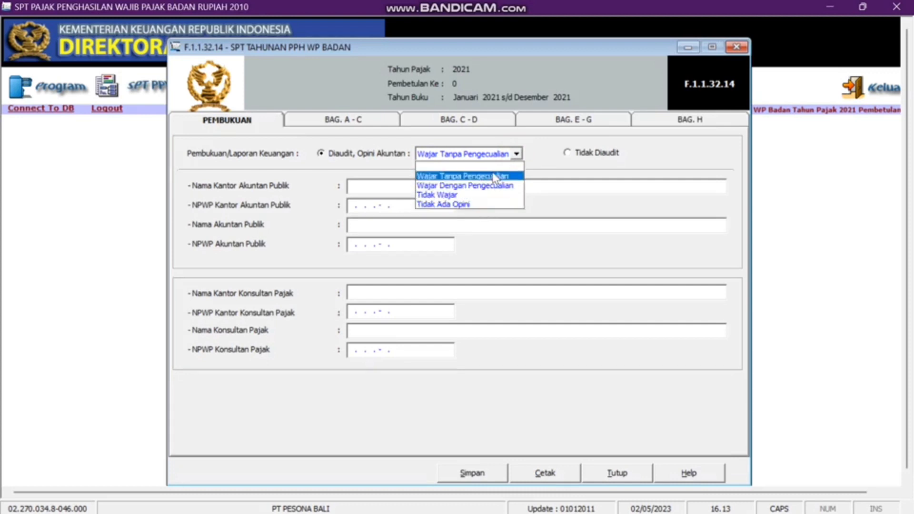
left_click(549, 151)
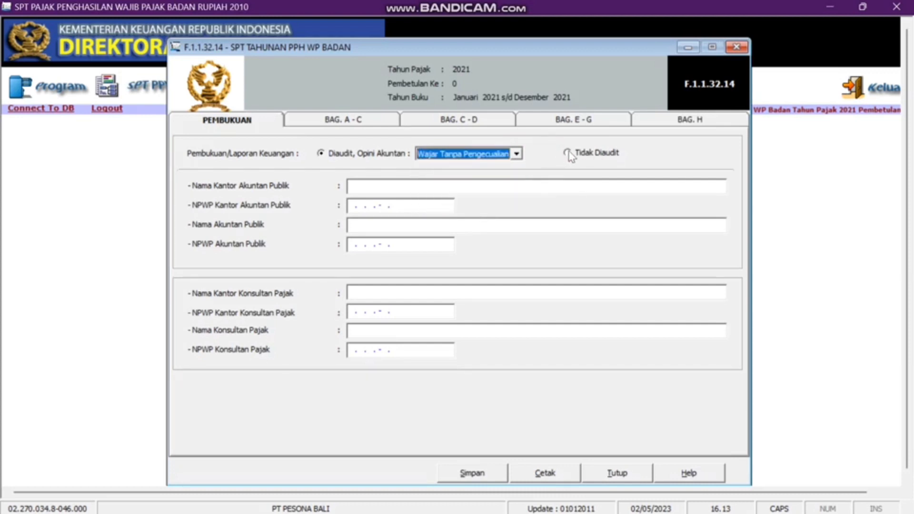
left_click(571, 153)
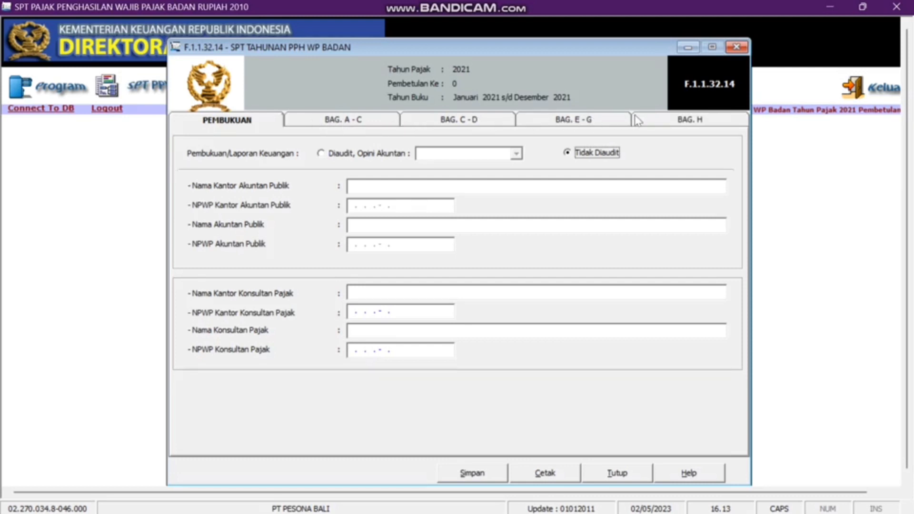
left_click(367, 120)
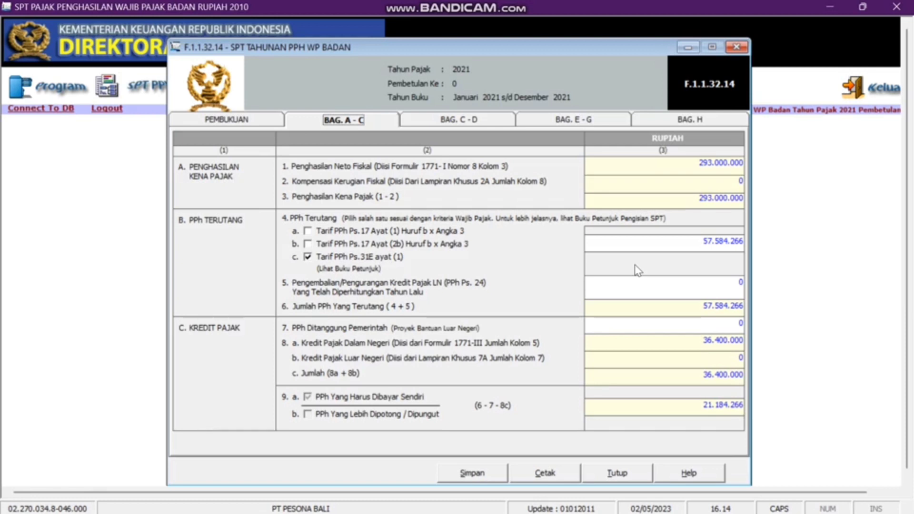
- Replace the Pasal 31E tax owed 57.584.266 with 57.727.890 in field 4c
left_click(701, 241)
key("Right")
key("Right")
key("Right")
key("Right")
key("Right")
key("Right")
key("Right")
key("Right")
key("BackSpace")
key("BackSpace")
key("BackSpace")
key("BackSpace")
key("BackSpace")
key("BackSpace")
key("BackSpace")
key("BackSpace")
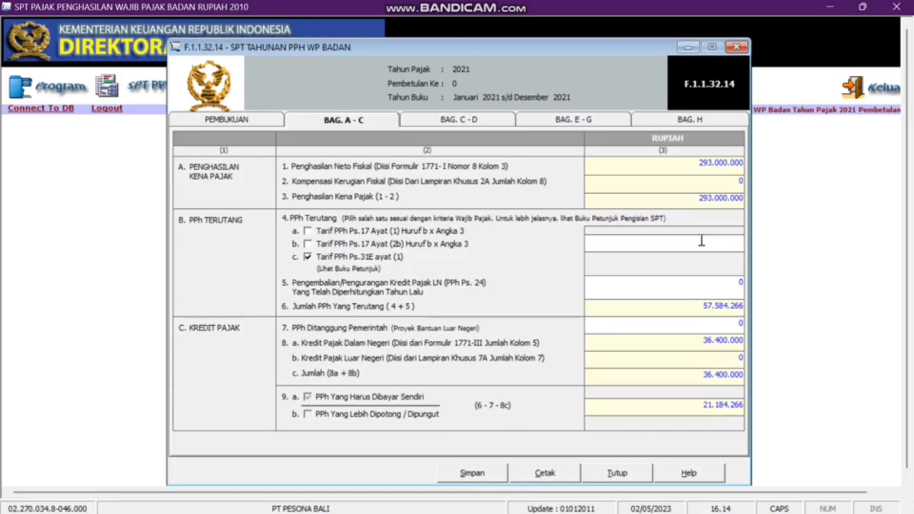
type("57")
type("727")
type("890")
key("Tab")
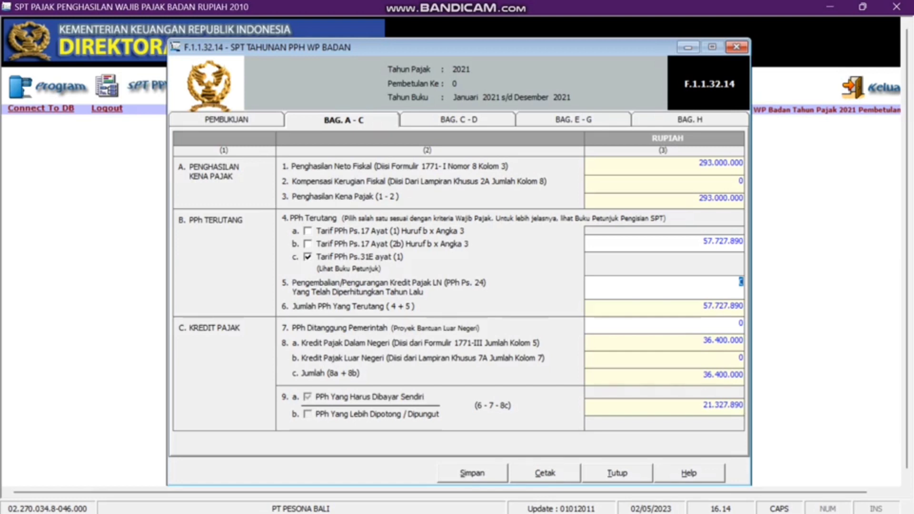
left_click(426, 119)
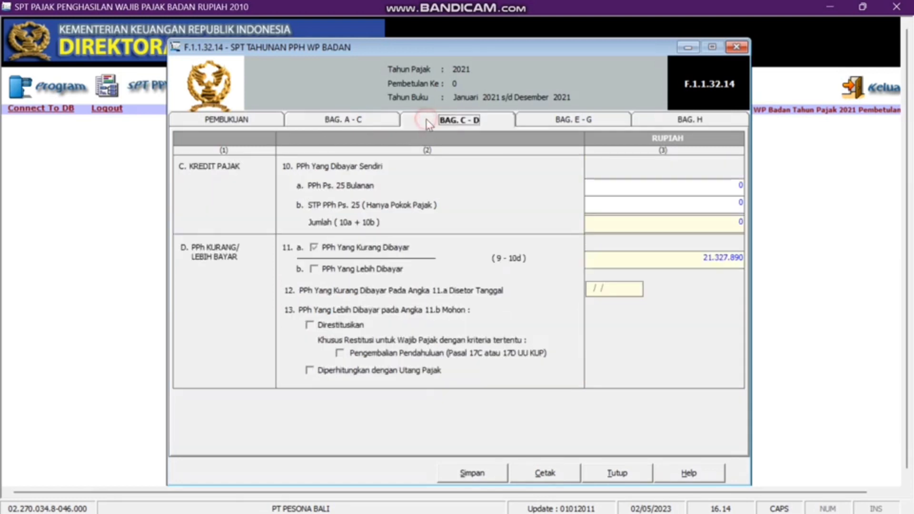
- Enter 25.000.000 monthly Ps. 25 payments in 10a and 2.500.000 STP in 10b
left_click(660, 191)
type("2500000")
key("Tab")
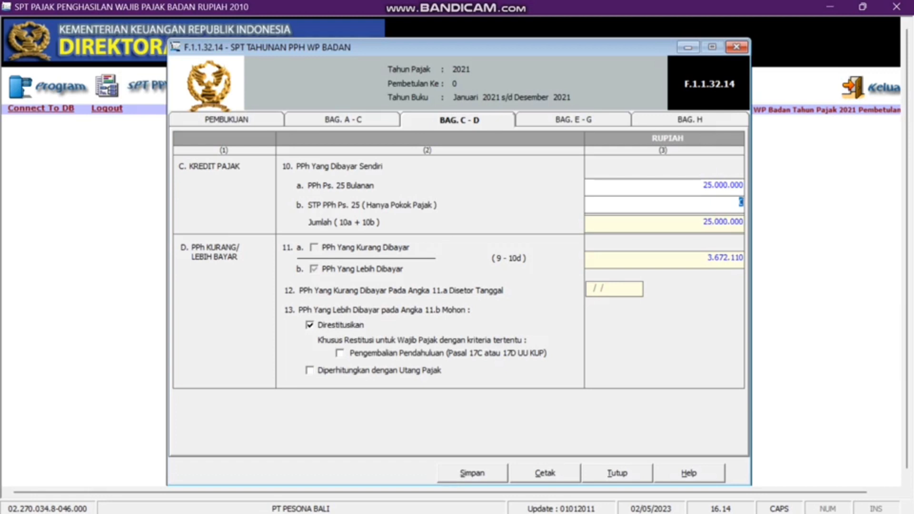
type("2500000")
key("Tab")
- In section E–G, enter base income 243.000.000, prior credit 36.400.000 and tax owed 47.864.410
left_click(543, 126)
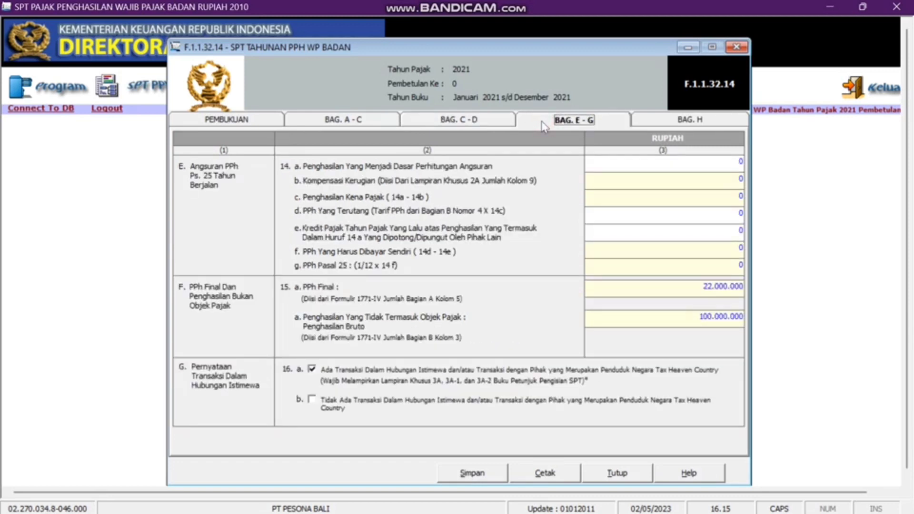
left_click(602, 162)
type("243000000")
key("Tab")
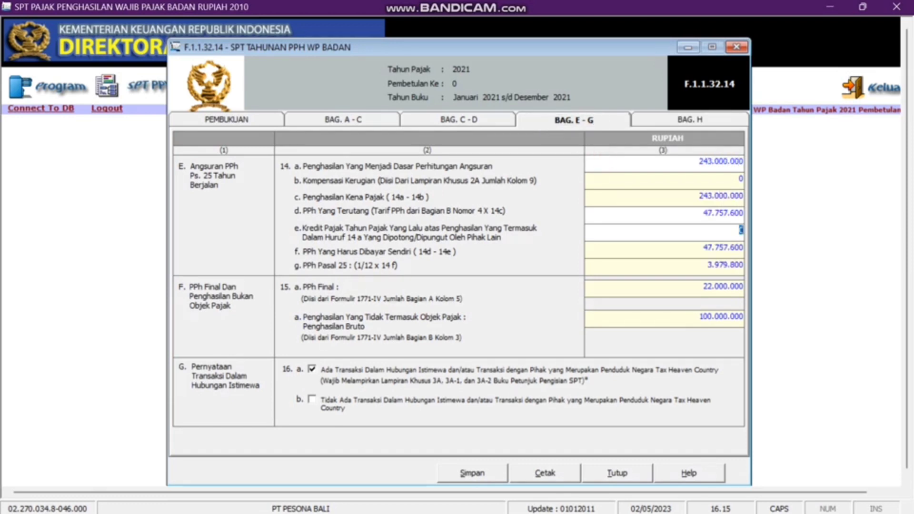
type("36400000")
key("Tab")
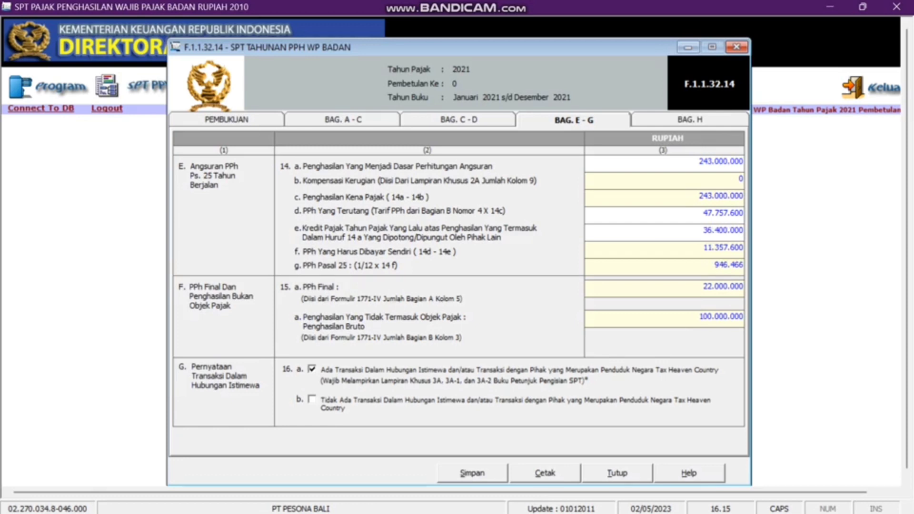
left_click(742, 214)
type("47.864.")
type("410")
key("Tab")
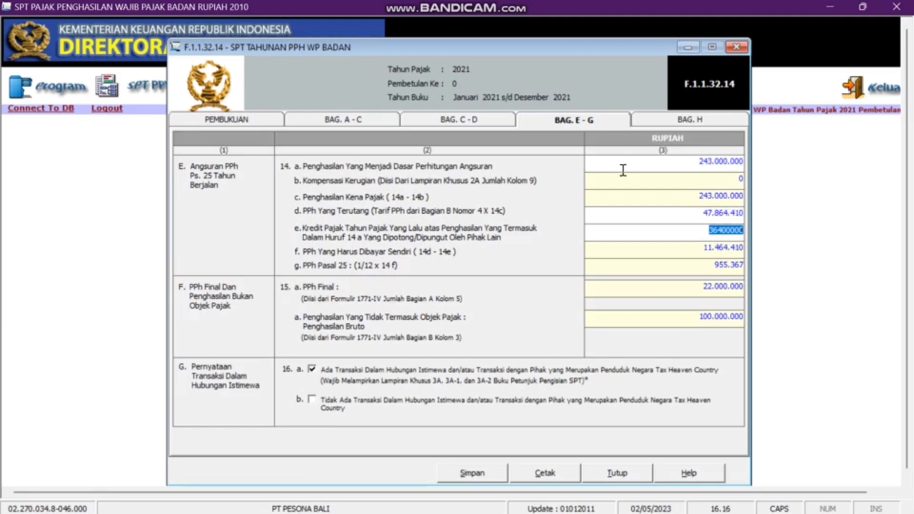
left_click(654, 115)
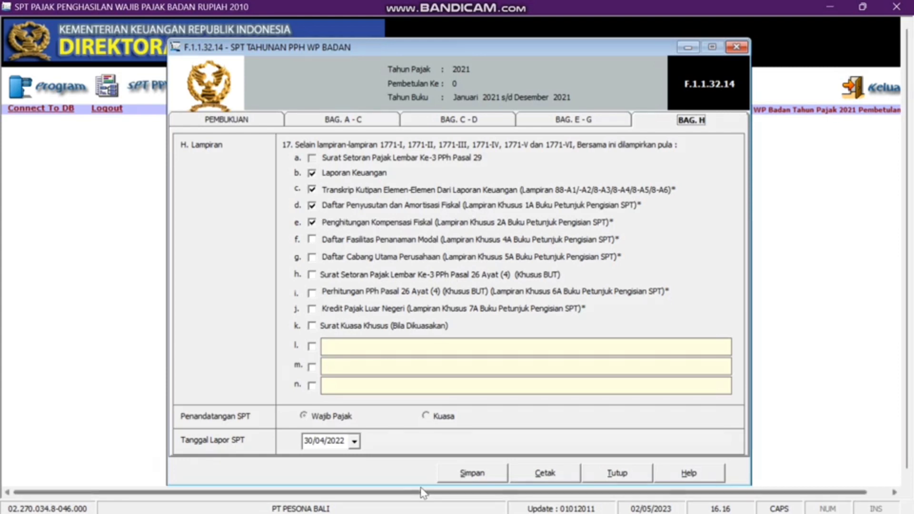
- Save the SPT Tahunan return, acknowledge 'Data Berhasil Disimpan', and close the F.1.1.32.14 window
left_click(470, 474)
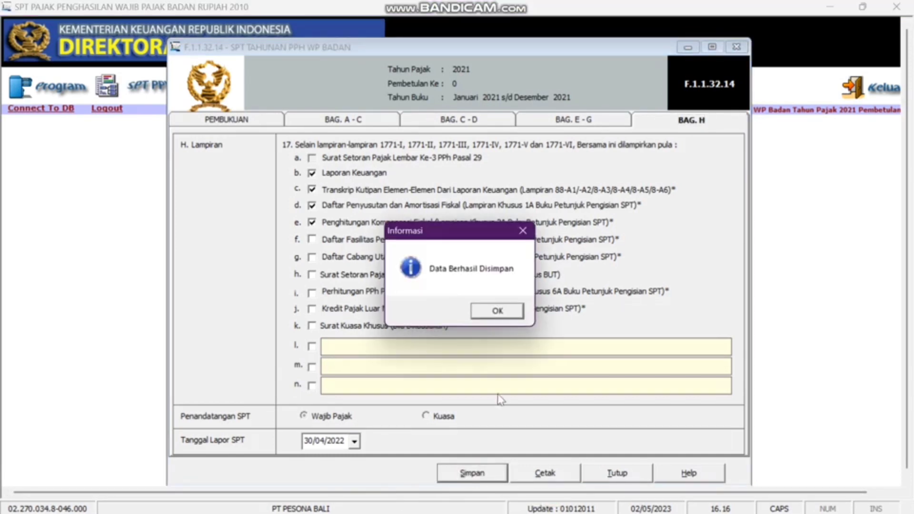
left_click(498, 312)
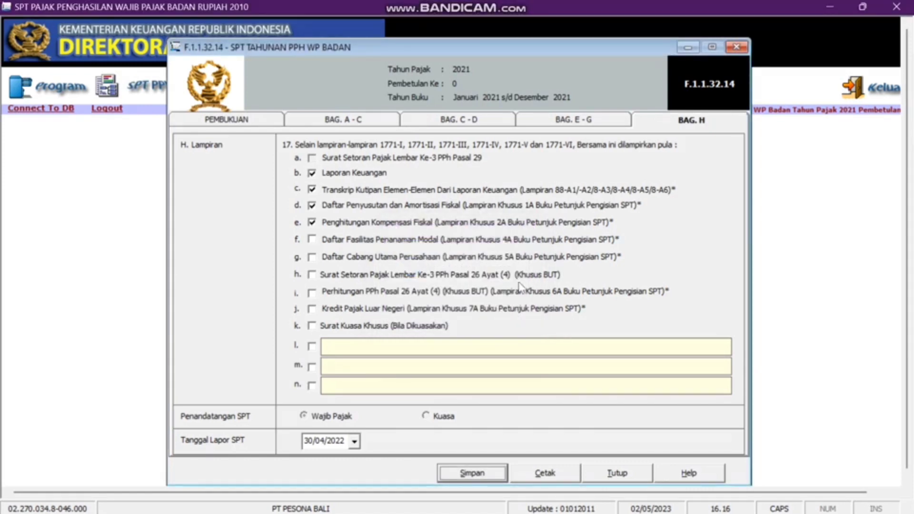
left_click(735, 46)
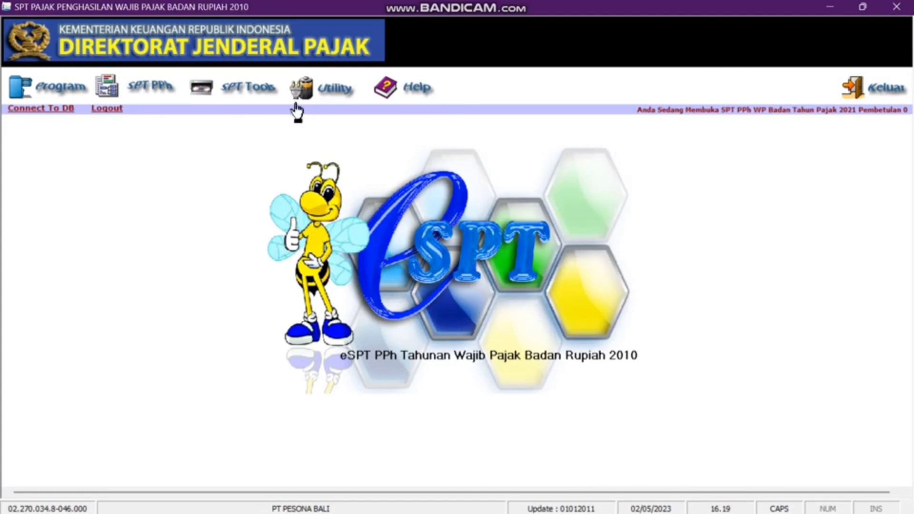
- In SPT Tools > Lapor Data SPT ke KPP, filter by tax year 2021 and list the returns
left_click(219, 98)
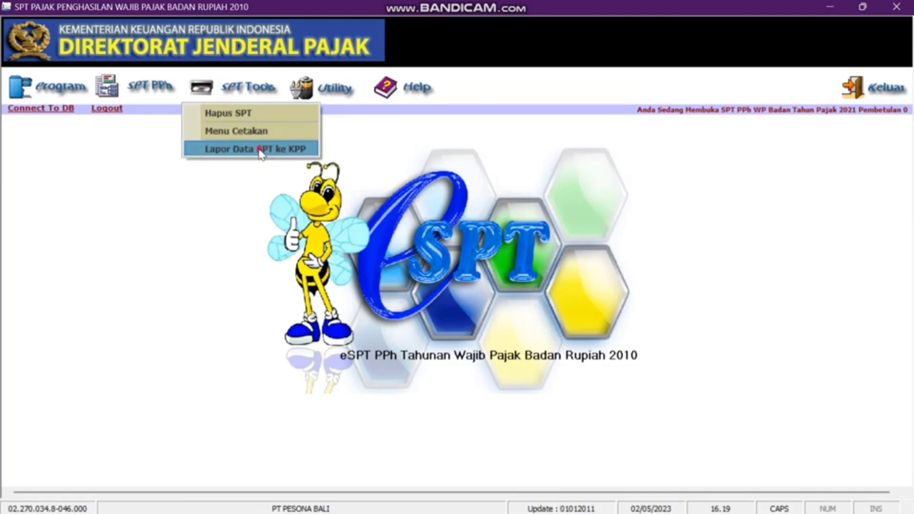
left_click(262, 152)
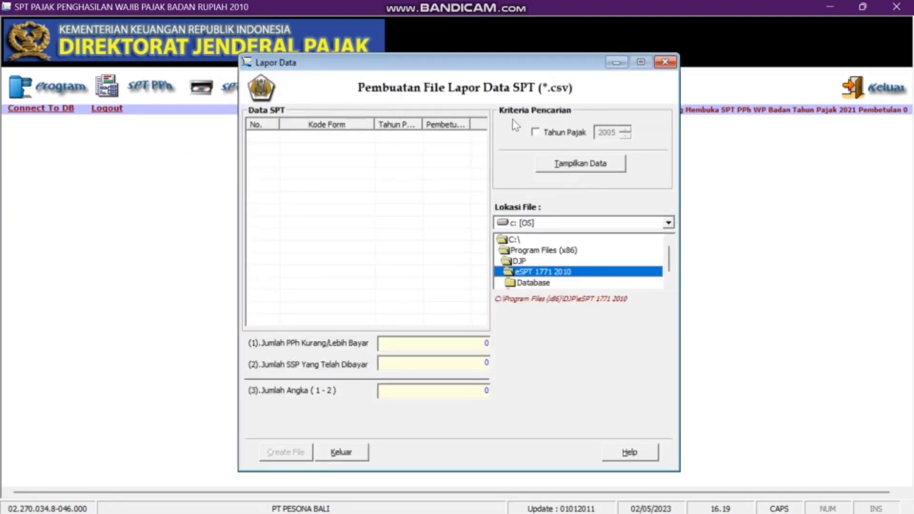
left_click(536, 134)
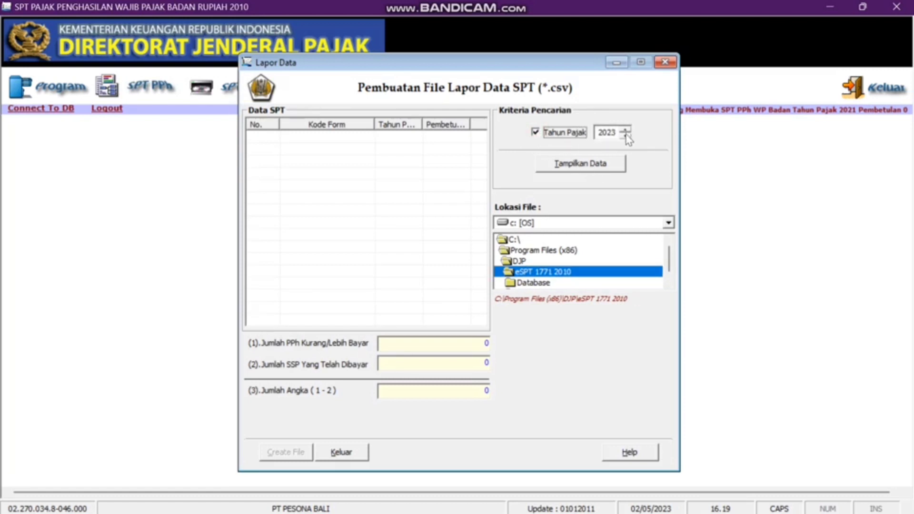
left_click(624, 135)
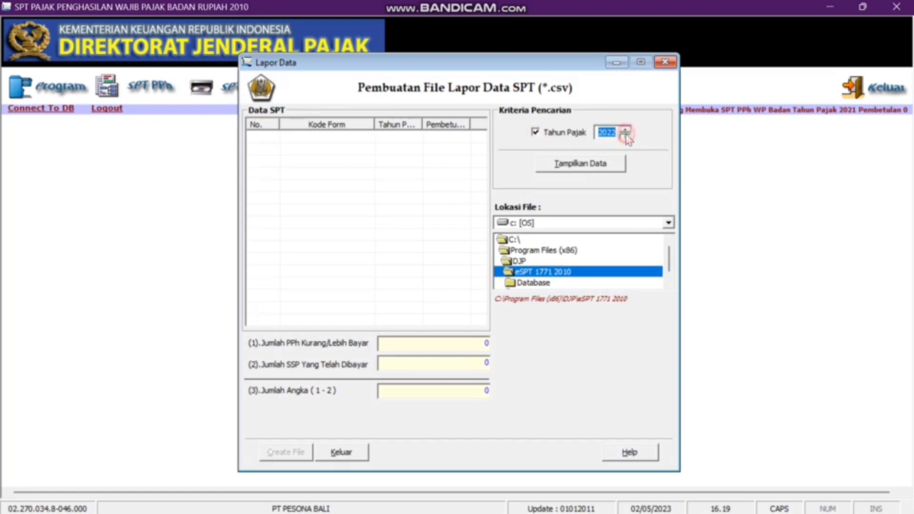
left_click(594, 164)
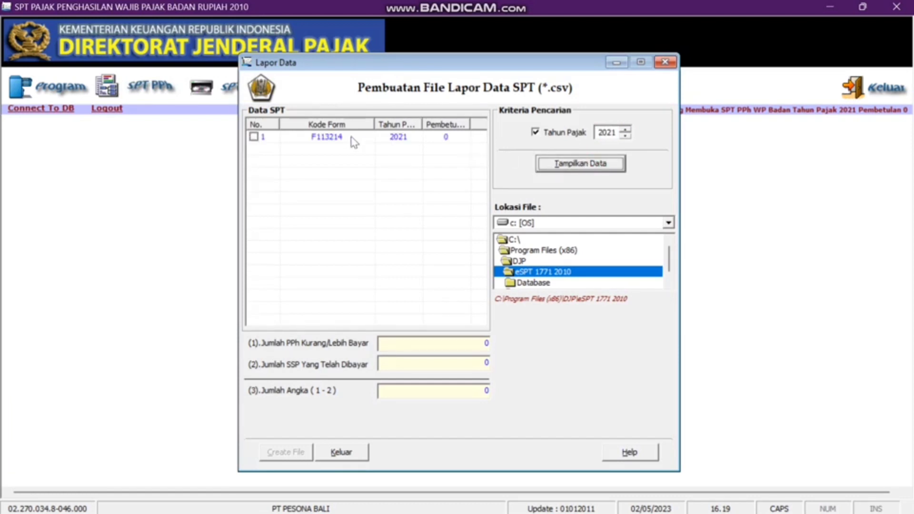
- Export the 2021 F113214 return as a CSV file into the eSPT 1771 2010 folder
left_click(254, 137)
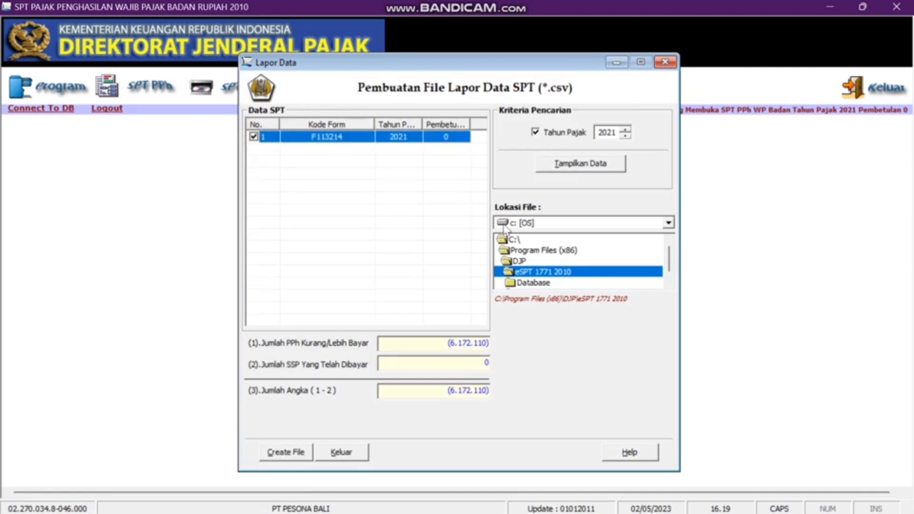
left_click(541, 272)
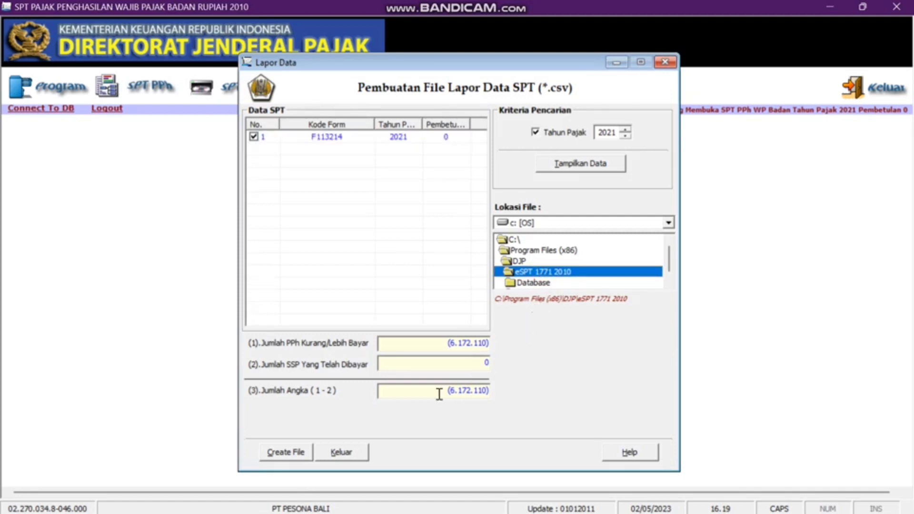
left_click(286, 452)
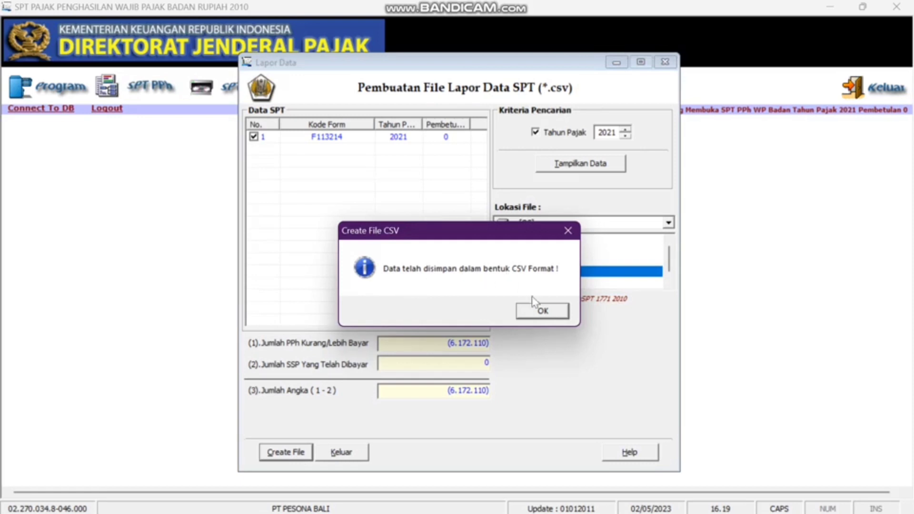
left_click(539, 313)
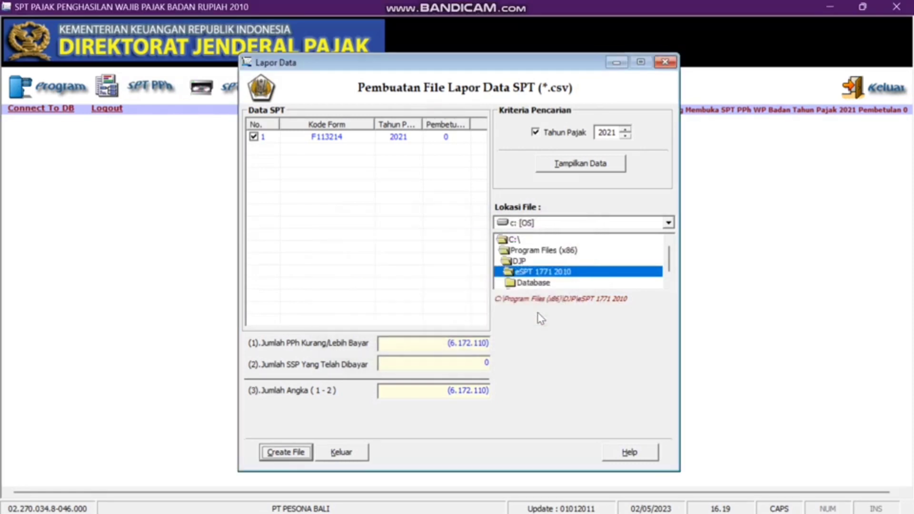